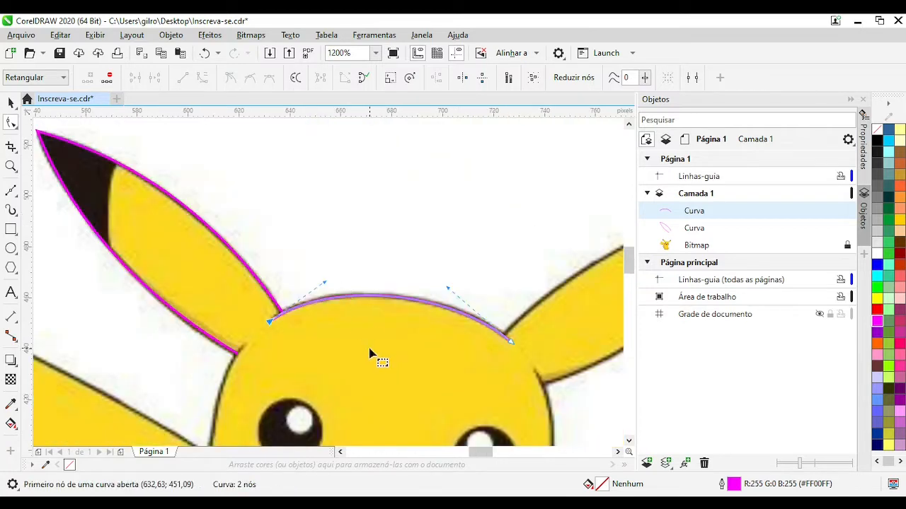
Draw a three-node open line over the ear beside the head-top curve, from its upper base to the tip and back to its lower base
scroll(390, 277, up, 2)
key(F5)
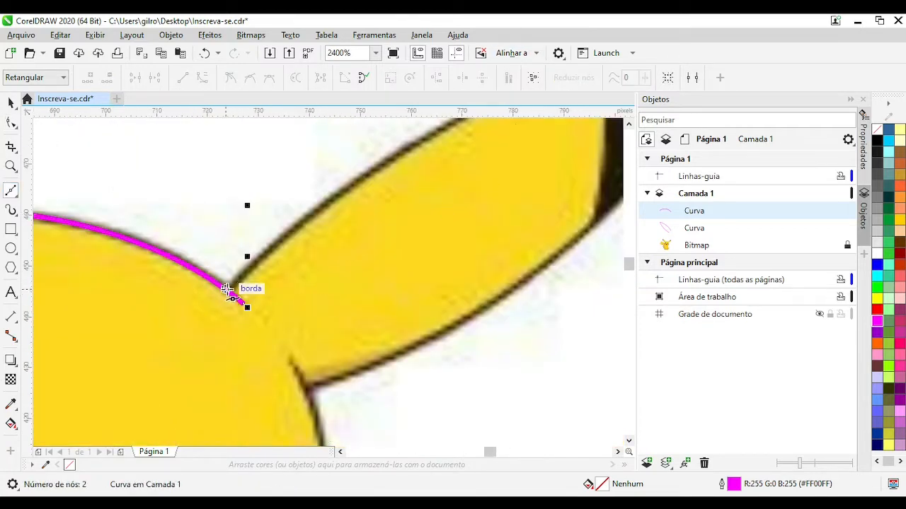
click(226, 289)
scroll(271, 345, down, 1)
click(507, 184)
scroll(301, 377, up, 2)
click(252, 340)
scroll(322, 289, down, 3)
Convert the ear line's segments to curves and bend both sides to follow the ear's edges
double_click(11, 122)
scroll(475, 161, up, 1)
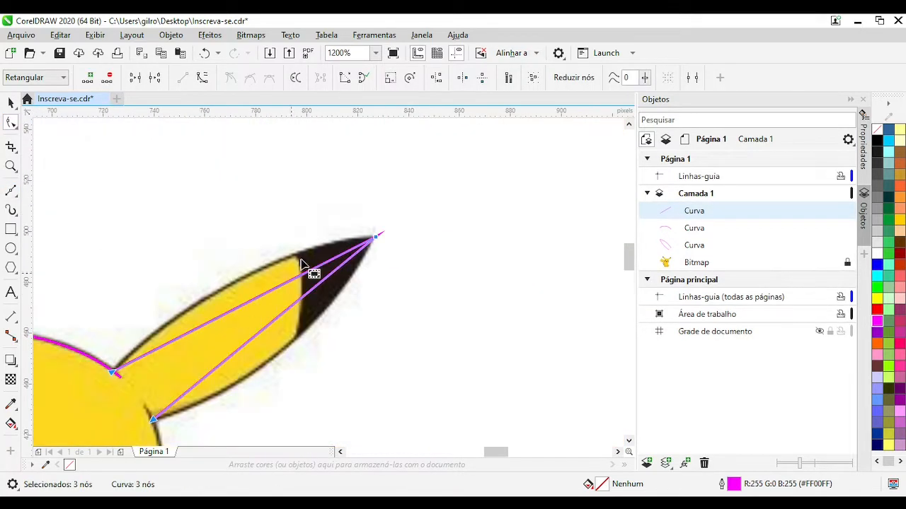
drag(268, 300, 248, 278)
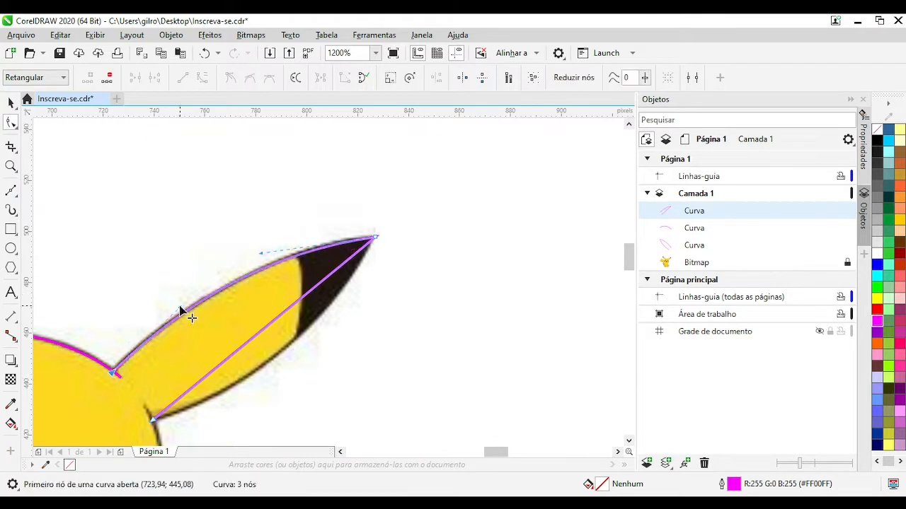
drag(288, 333, 287, 347)
Draw a line down the side of the face from the traced ear's base, past the cheek, to the chin crease's inner end
scroll(316, 274, up, 2)
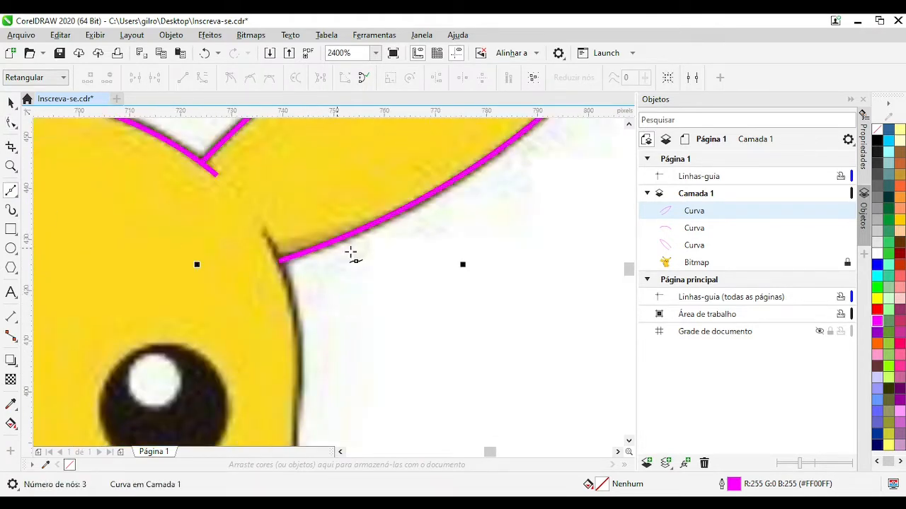
key(Escape)
scroll(313, 273, down, 2)
scroll(309, 313, up, 2)
click(306, 328)
scroll(308, 272, down, 2)
scroll(308, 328, up, 1)
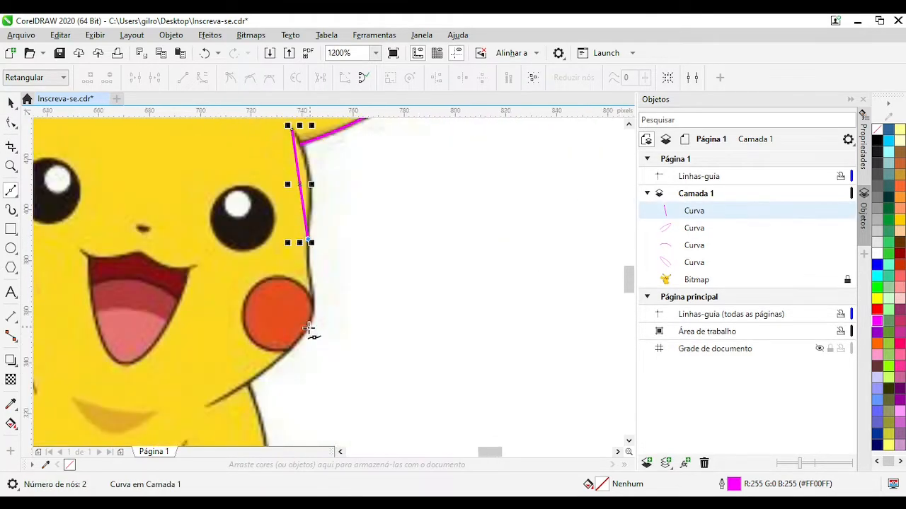
click(207, 408)
Convert the face line to curves and bend its segments along the side of the head and around the cheek
double_click(11, 122)
click(200, 78)
scroll(289, 165, up, 1)
drag(352, 323, 373, 305)
scroll(382, 383, down, 1)
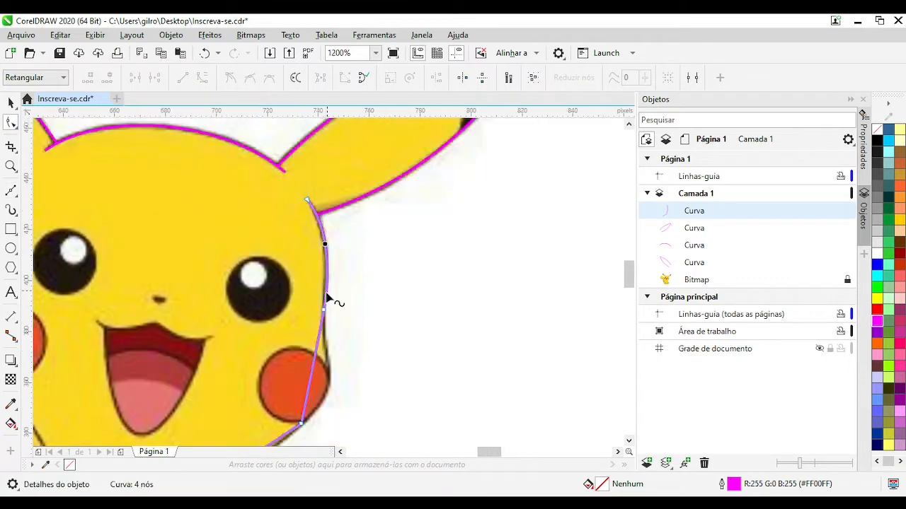
scroll(326, 318, down, 1)
drag(329, 326, 322, 300)
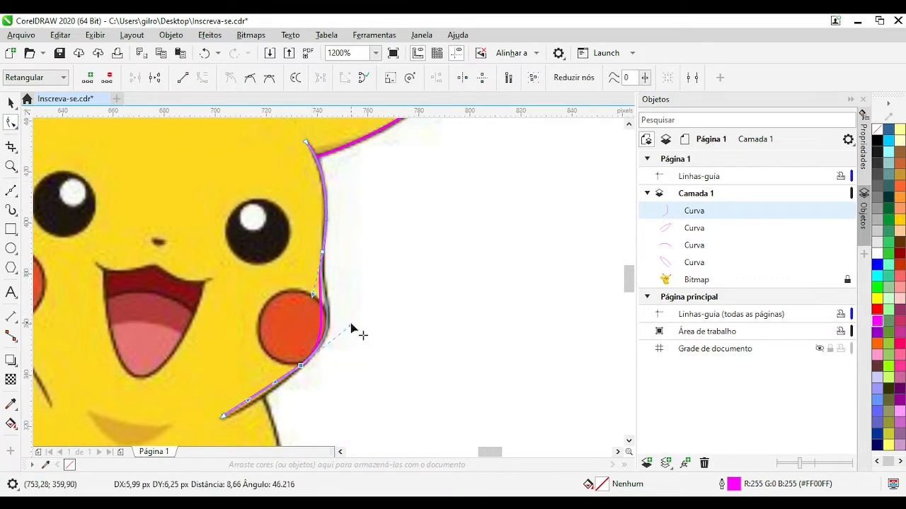
Reposition the nodes and handles of the face curve to match the contour between the ear and the cheek
drag(326, 230, 318, 339)
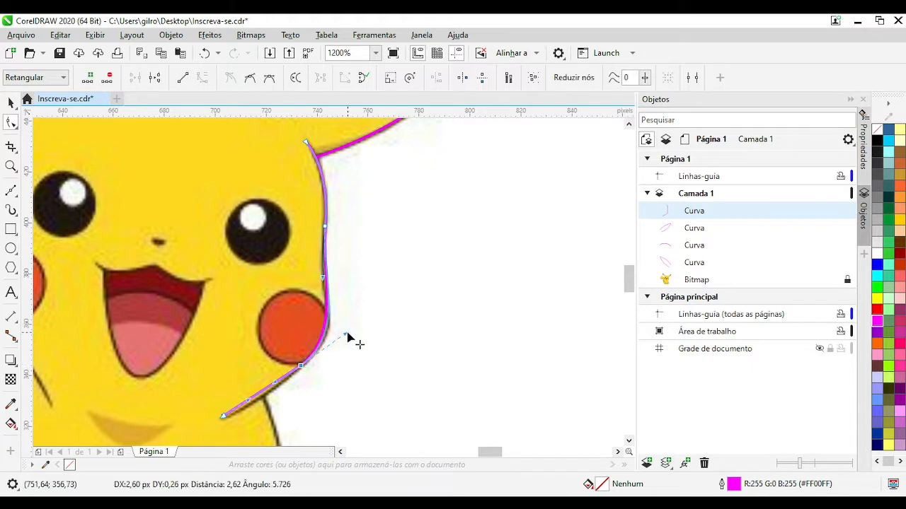
drag(321, 283, 320, 281)
scroll(320, 278, up, 1)
drag(333, 177, 327, 174)
drag(337, 126, 325, 178)
scroll(312, 234, down, 1)
drag(336, 339, 342, 334)
Fine-tune the node under the cheek and the chin part of the face curve to match the drawing
drag(247, 424, 392, 269)
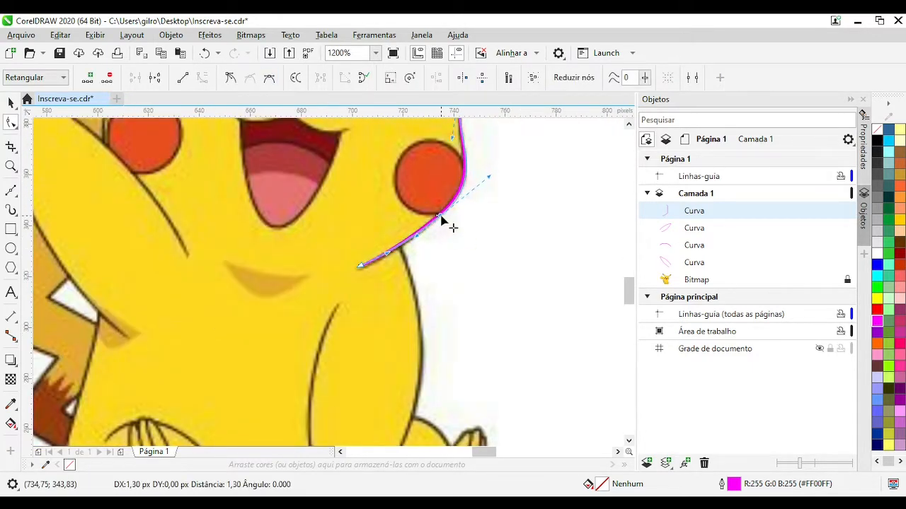
drag(441, 216, 440, 215)
scroll(445, 216, up, 1)
drag(319, 283, 314, 283)
scroll(343, 272, down, 1)
scroll(311, 319, up, 2)
scroll(217, 327, down, 1)
scroll(263, 298, up, 1)
drag(261, 294, 260, 309)
scroll(314, 283, down, 1)
Start the outline of the lowered arm at the chin line and extend it straight down to the wrist
click(11, 191)
scroll(425, 273, up, 2)
click(156, 141)
scroll(358, 276, down, 2)
scroll(353, 389, down, 1)
drag(347, 403, 311, 227)
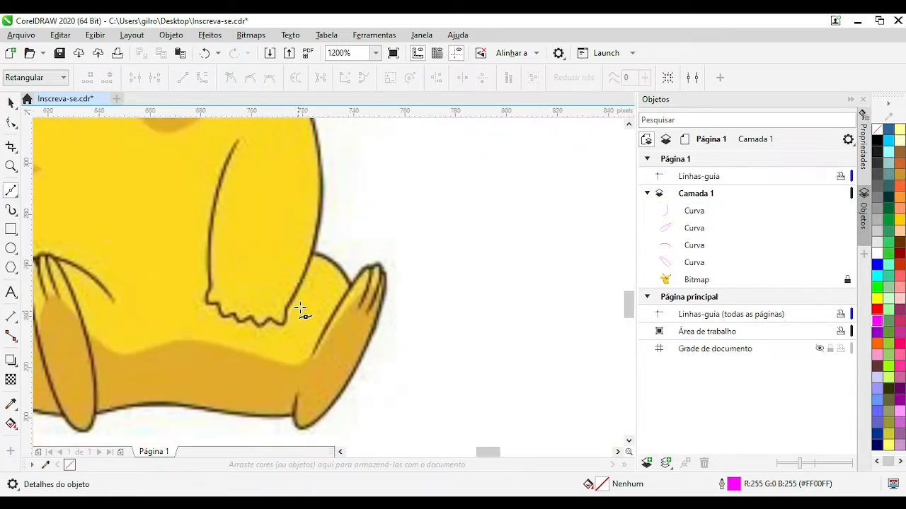
scroll(300, 309, up, 1)
click(287, 308)
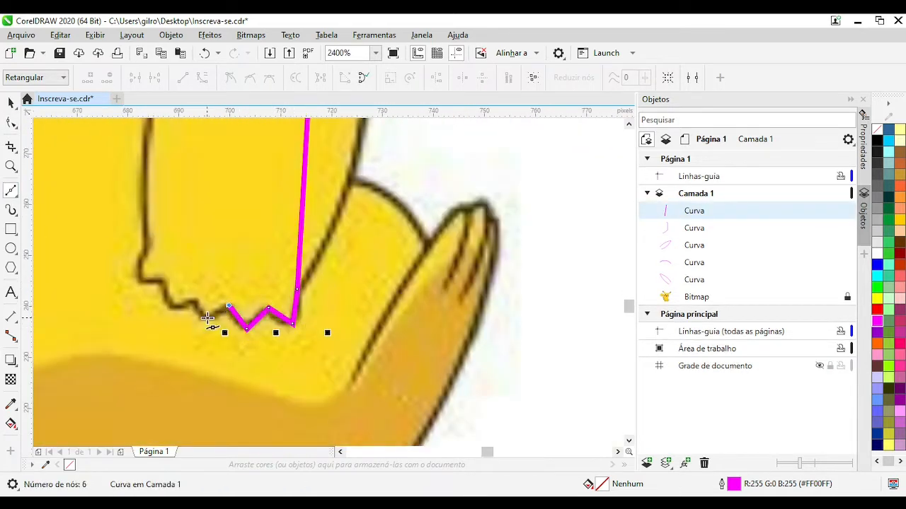
Continue the arm outline around the fingers with zigzag segments and up the inner side of the arm to its end
click(141, 258)
scroll(172, 213, down, 1)
scroll(253, 248, up, 1)
click(310, 309)
scroll(326, 284, down, 1)
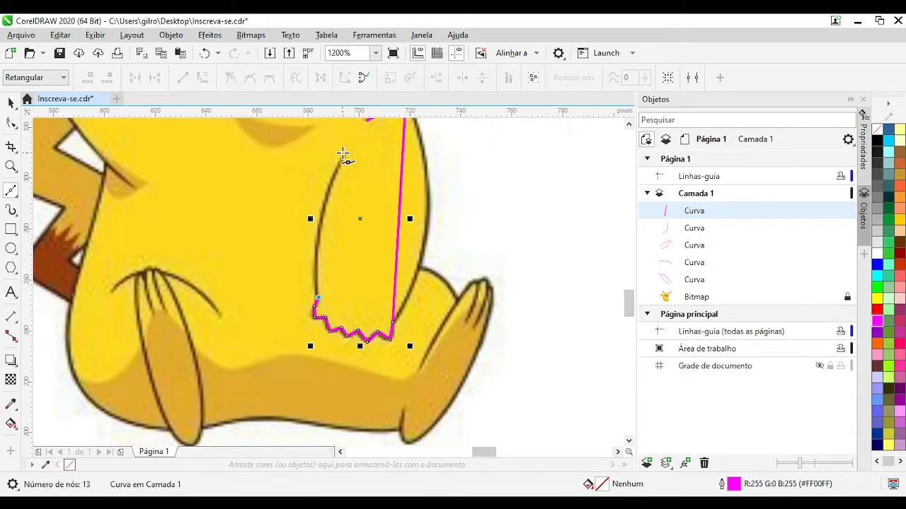
click(343, 157)
Convert the arm outline to curves and bend its inner side and wrist to match the drawing
click(11, 122)
scroll(346, 225, up, 1)
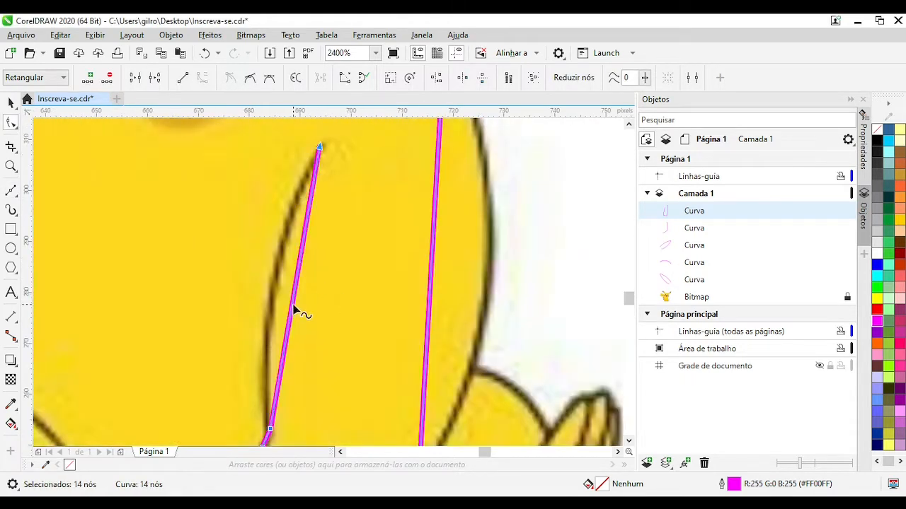
drag(293, 305, 269, 293)
scroll(279, 440, down, 1)
scroll(328, 280, up, 2)
drag(307, 267, 311, 270)
Bend the arm outline's finger segments to follow the rounded fingers of the hand
scroll(311, 274, down, 1)
scroll(329, 297, up, 1)
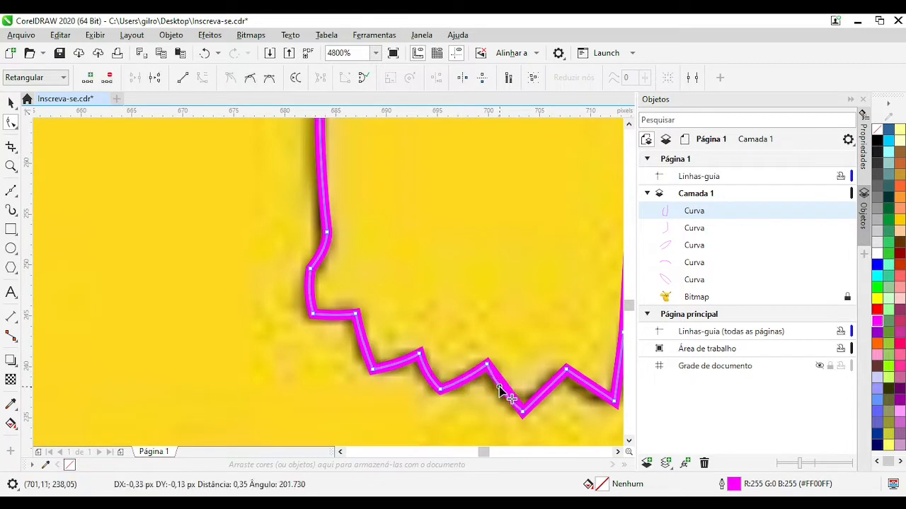
drag(545, 391, 548, 394)
scroll(576, 388, up, 1)
drag(351, 273, 343, 279)
drag(419, 247, 423, 248)
scroll(416, 273, down, 4)
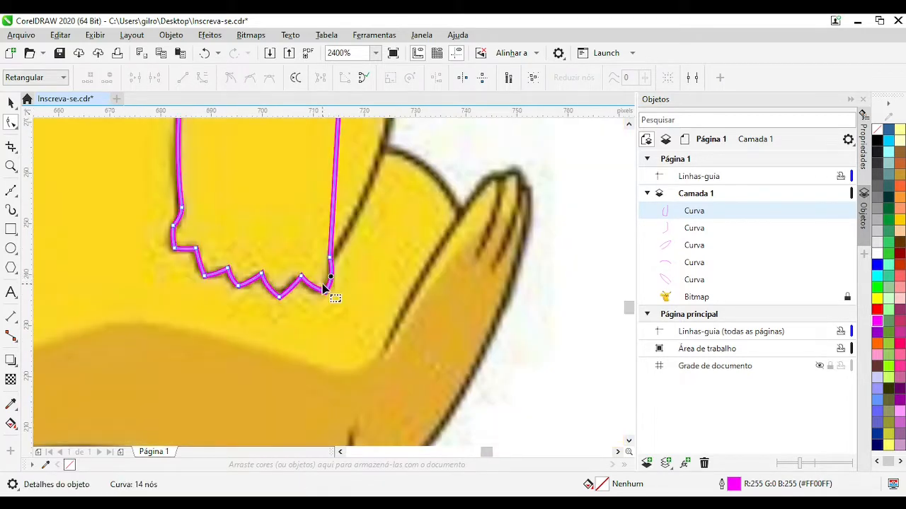
Move the arm outline beside the drawing to check its shape and undo the move
scroll(340, 243, up, 1)
click(6, 102)
scroll(392, 328, down, 1)
drag(367, 290, 495, 262)
click(387, 369)
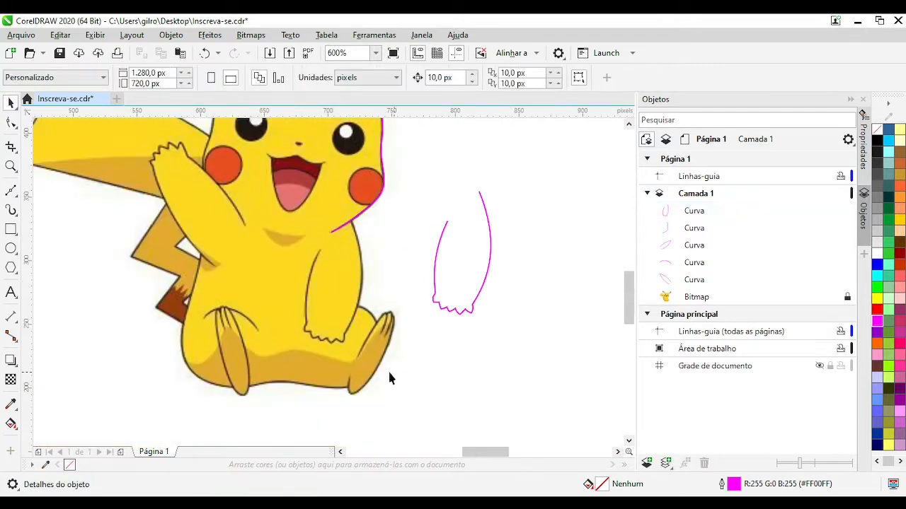
key(ctrl+z)
Delete the pointed fingertip nodes from the hand outline to round the fingers
scroll(328, 353, up, 3)
click(10, 122)
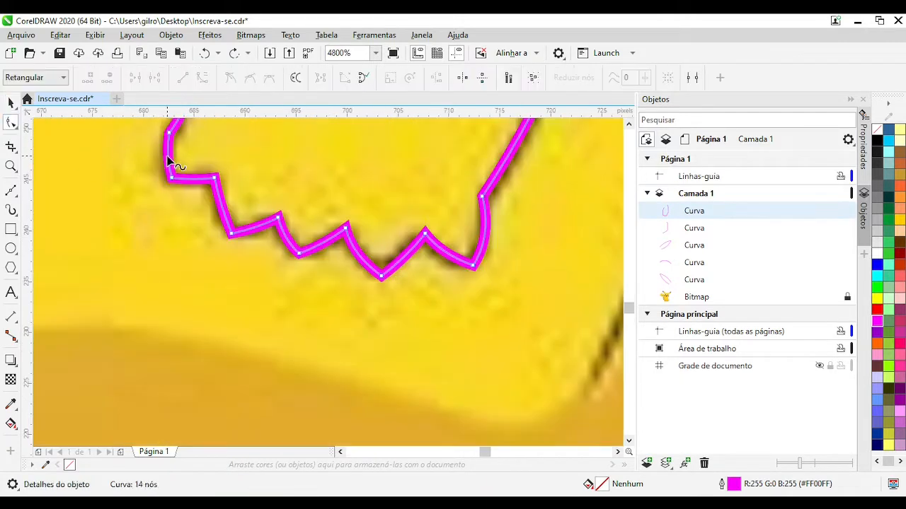
double_click(223, 210)
double_click(253, 227)
double_click(231, 234)
double_click(324, 242)
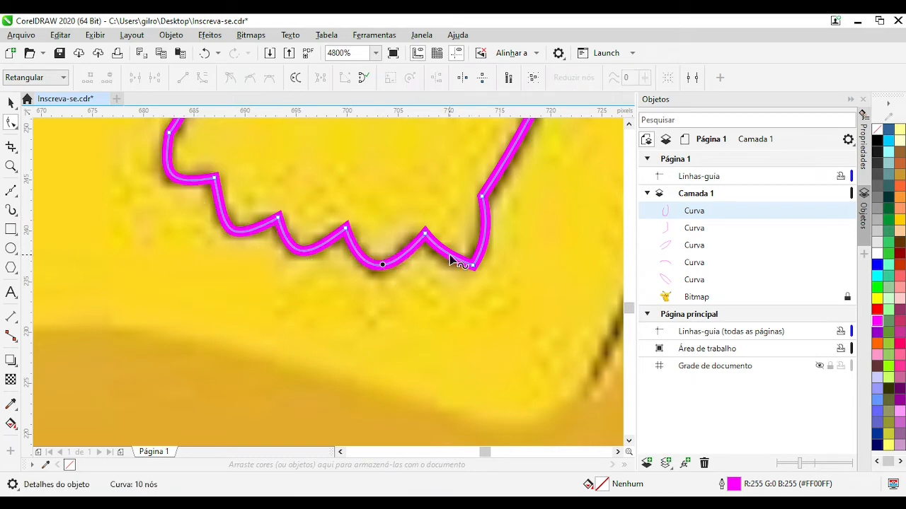
Shift the arm outline to inspect the rounded fingers and undo the shift
scroll(474, 273, down, 2)
click(9, 104)
drag(293, 263, 307, 266)
click(347, 318)
key(ctrl+z)
Add nodes at the rounded fingertips and along the wrist, and adjust them to follow the hand's contour
scroll(331, 285, up, 2)
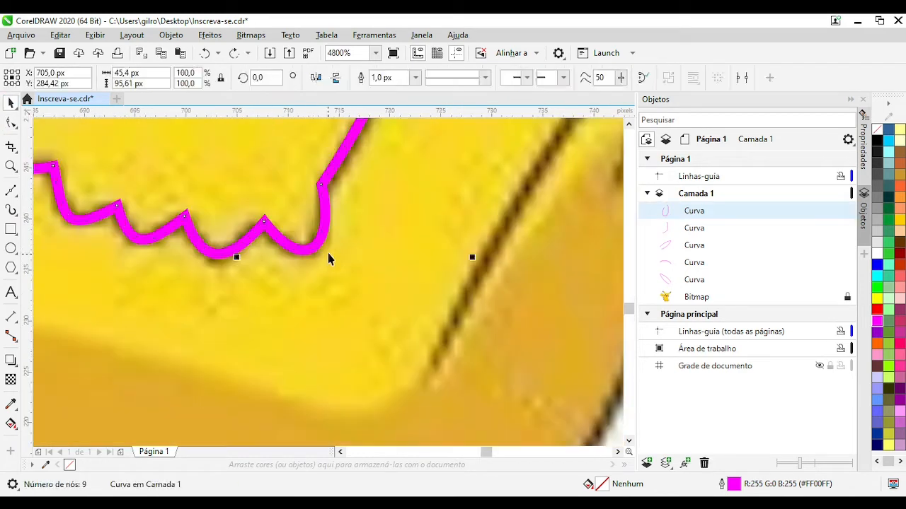
click(10, 123)
double_click(314, 248)
double_click(219, 252)
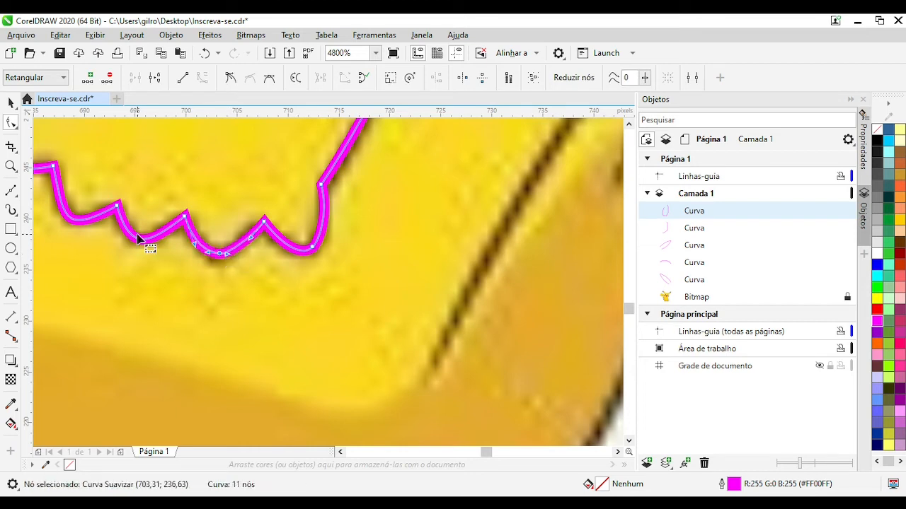
drag(144, 241, 387, 303)
click(324, 288)
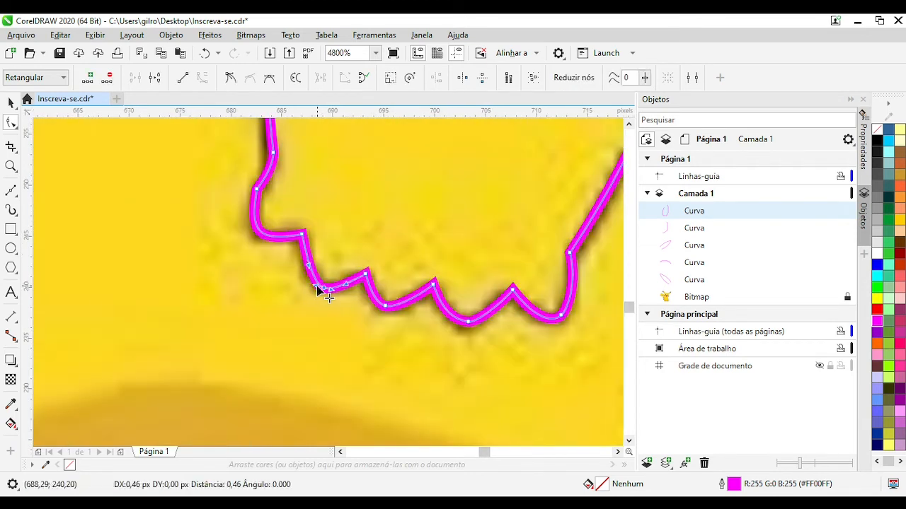
drag(273, 181, 310, 277)
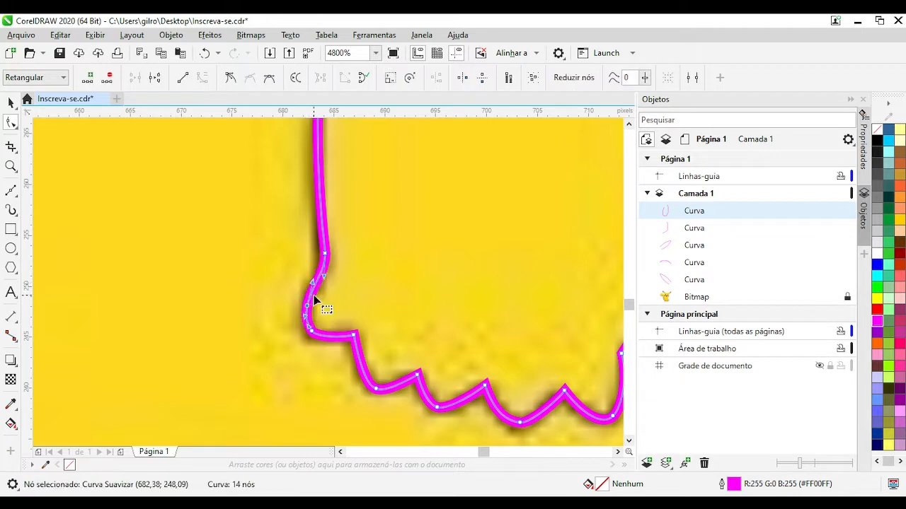
Move the arm outline aside to review the reshaped hand and undo the last changes
scroll(314, 296, down, 2)
key(space)
drag(314, 294, 414, 274)
click(495, 354)
key(ctrl+z)
key(ctrl+z)
Fine-tune the wrist nodes and curves beside the first finger on the hand outline, and deselect it
scroll(321, 308, up, 3)
key(space)
drag(252, 227, 252, 219)
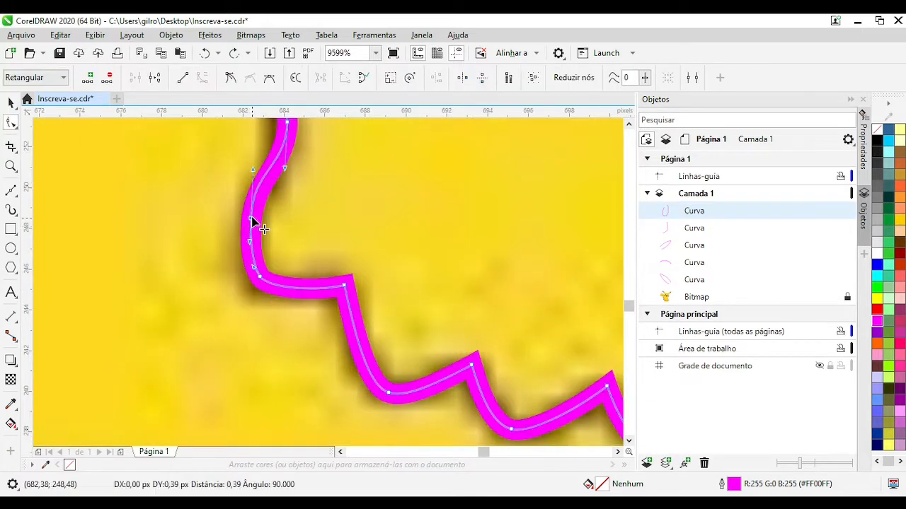
scroll(252, 219, down, 1)
scroll(327, 276, up, 1)
drag(325, 300, 333, 299)
scroll(331, 300, down, 2)
click(11, 104)
click(566, 251)
scroll(570, 254, up, 2)
scroll(412, 207, down, 1)
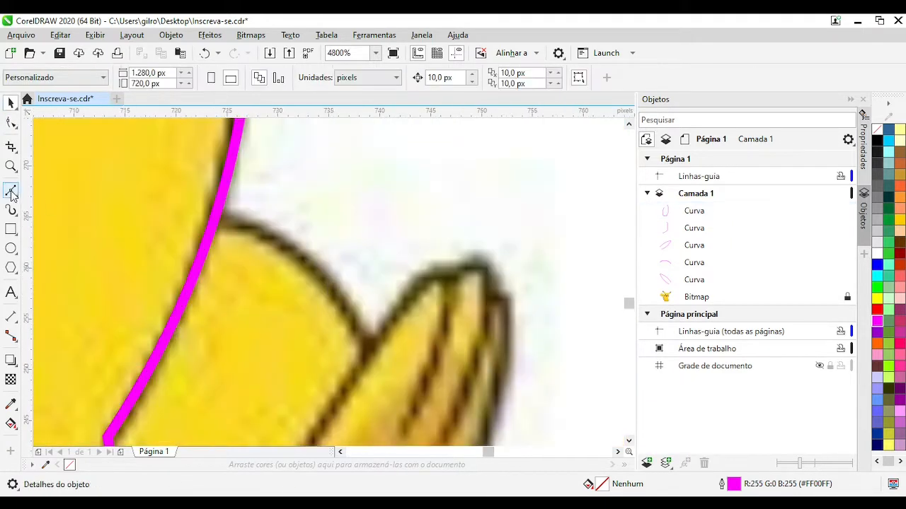
Align the arm outline's upper start node with the chin line and adjust the arm's outer side to match the drawing
click(10, 191)
click(10, 122)
scroll(325, 312, down, 4)
scroll(317, 259, up, 4)
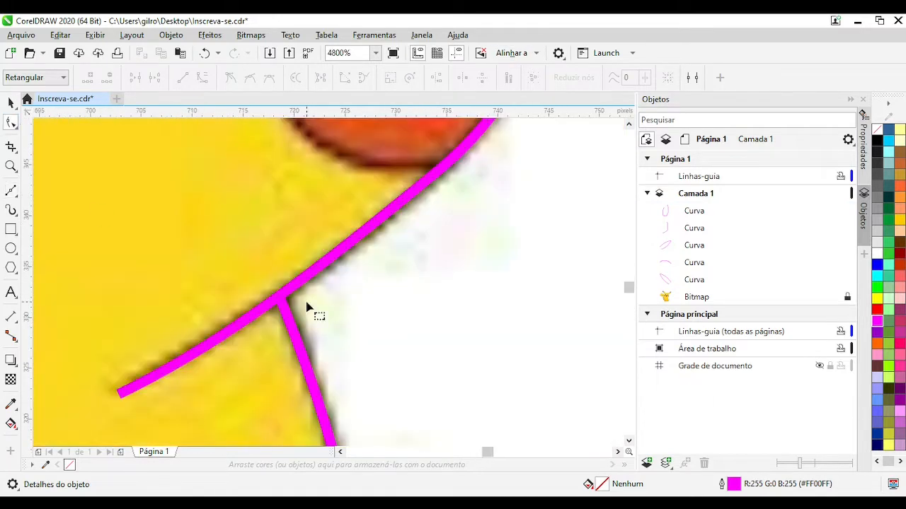
click(294, 311)
drag(279, 295, 279, 297)
scroll(306, 290, down, 3)
scroll(318, 363, up, 2)
drag(329, 227, 326, 227)
scroll(318, 258, down, 2)
scroll(330, 286, up, 2)
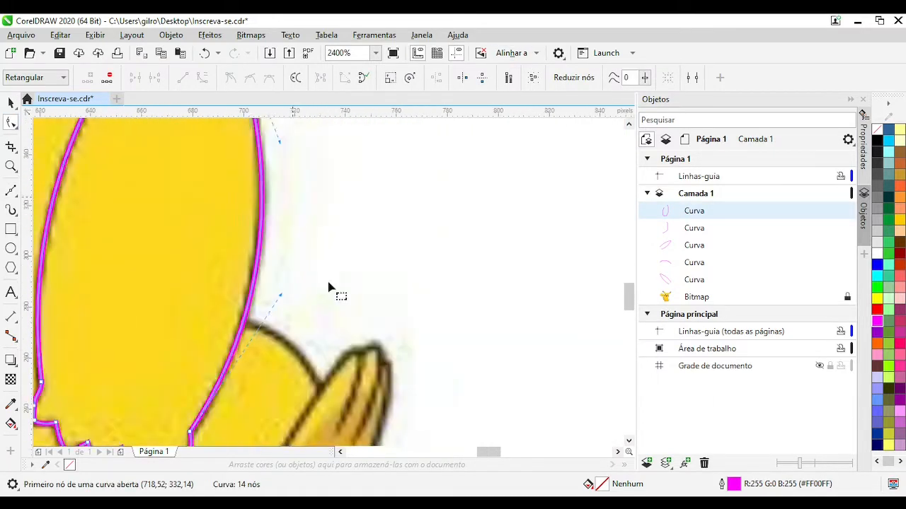
scroll(338, 287, down, 2)
click(10, 104)
click(425, 255)
Draw a two-node line over the knee from the arm to the foot, convert it to a curve and bend it along the contour
scroll(333, 298, up, 2)
click(11, 192)
scroll(439, 299, up, 1)
click(208, 223)
click(364, 358)
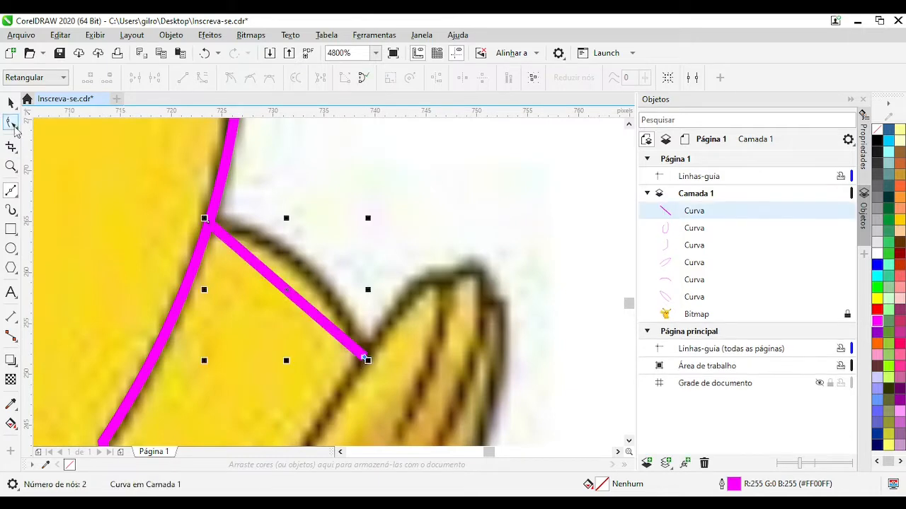
double_click(11, 123)
click(201, 78)
drag(293, 297, 307, 270)
Draw a four-node line along the inner edge of the foot, over the first toe and down the toe crease
scroll(307, 272, down, 3)
scroll(306, 327, up, 2)
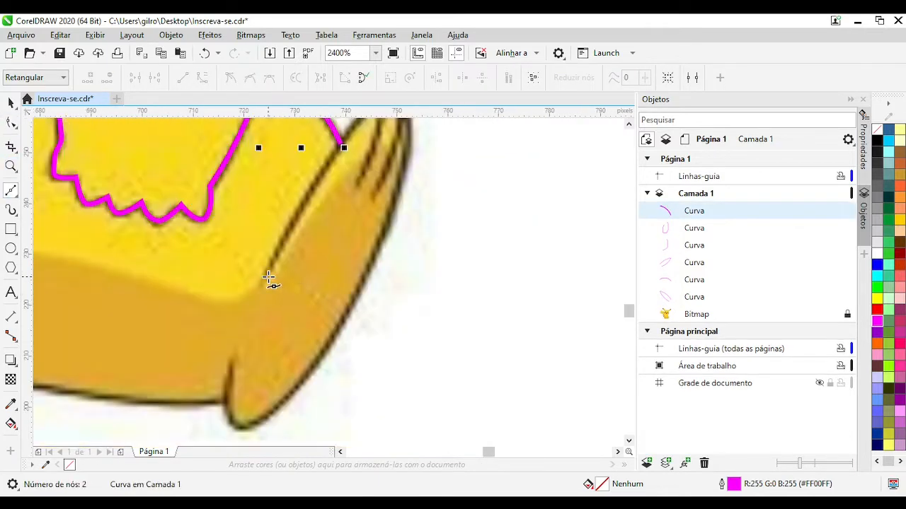
click(262, 290)
scroll(311, 283, down, 1)
scroll(350, 242, up, 2)
click(284, 284)
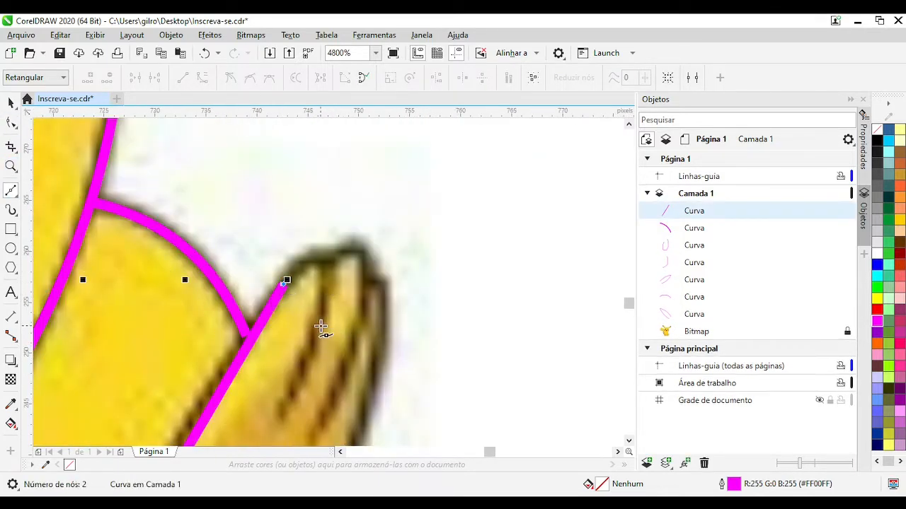
click(324, 309)
click(282, 412)
Convert the foot line to curves and bend it around the first toe and along the toe crease
double_click(10, 122)
click(201, 78)
scroll(226, 440, down, 1)
scroll(264, 352, up, 1)
drag(329, 291, 323, 244)
click(334, 305)
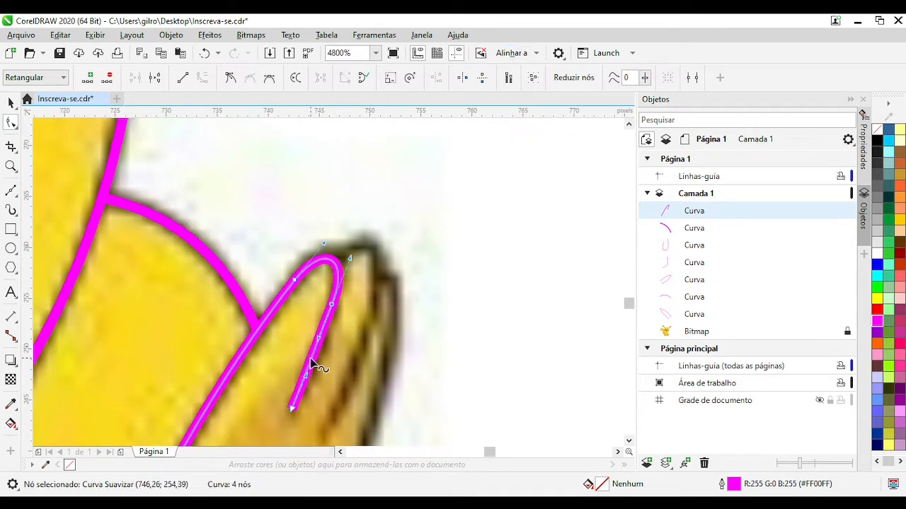
click(311, 359)
scroll(343, 256, down, 1)
scroll(329, 283, up, 1)
click(346, 278)
Turn on object snapping and draw a three-node line from the first toe over the second toe and down its crease
click(11, 191)
click(518, 53)
click(525, 122)
click(349, 241)
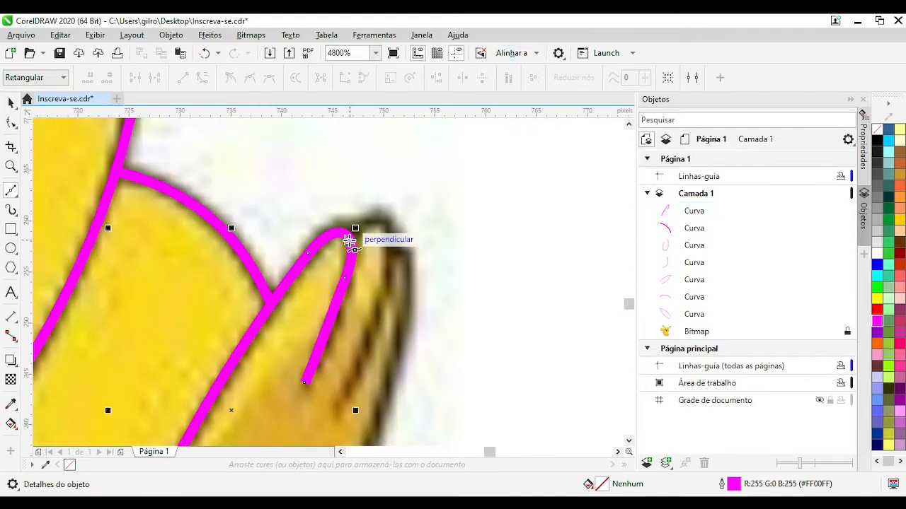
click(390, 263)
scroll(382, 283, down, 1)
scroll(425, 326, up, 1)
click(284, 359)
Convert the second toe's line to curves and bend it around the toe tip and along the crease
double_click(11, 122)
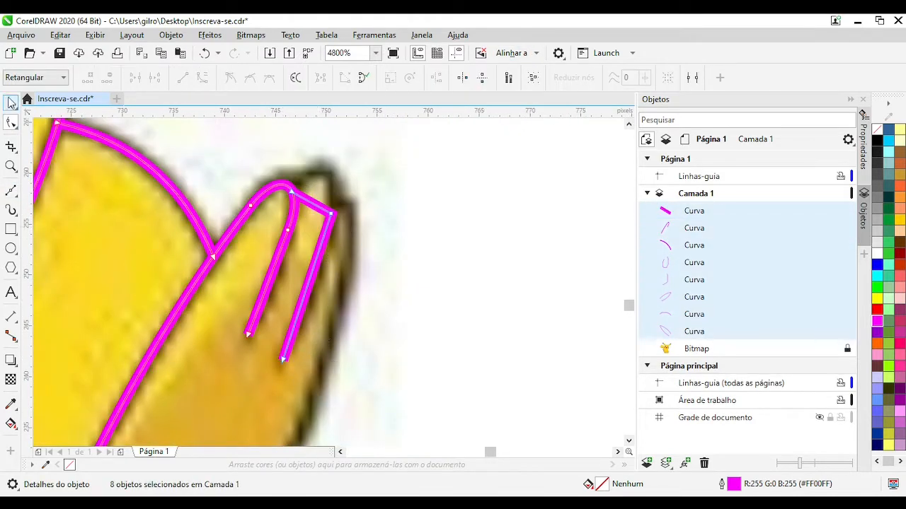
click(10, 103)
click(403, 262)
click(312, 273)
double_click(10, 123)
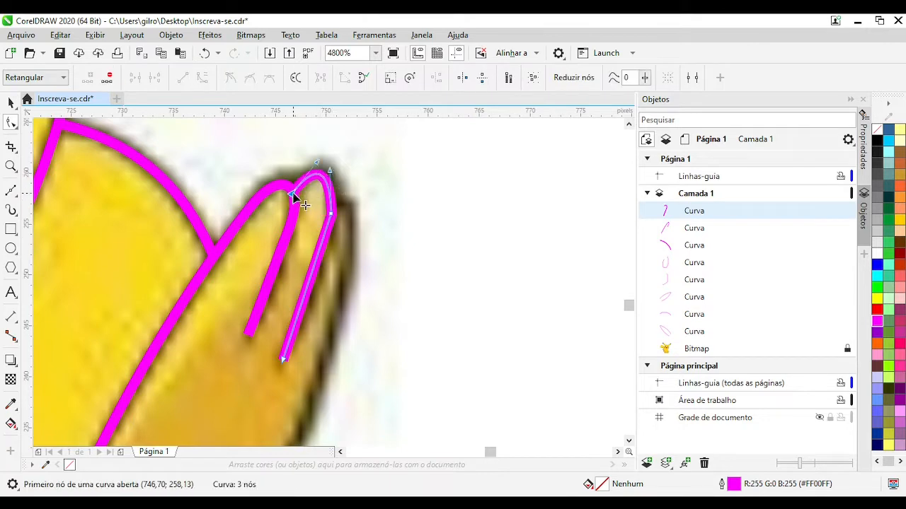
drag(331, 171, 348, 163)
click(311, 278)
click(331, 215)
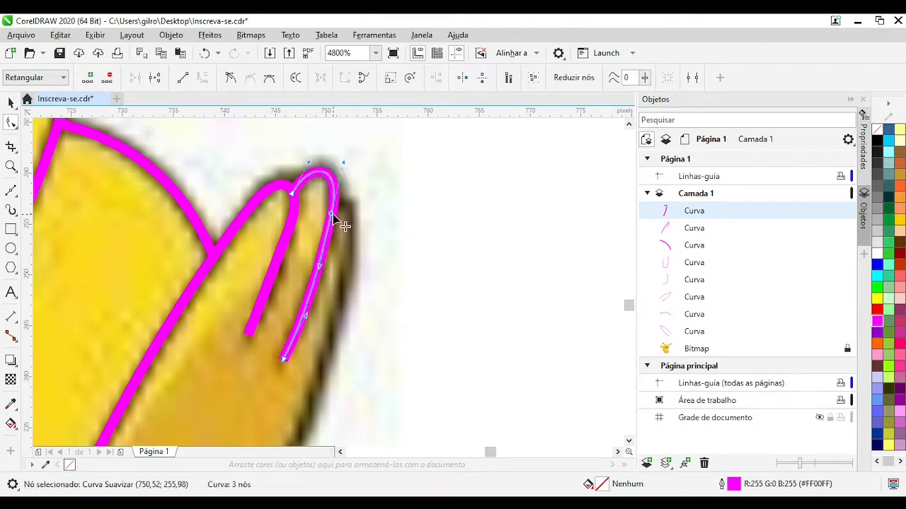
Draw a four-node line over the third toe and down the sole to the heel, and bend it around the toe
click(11, 191)
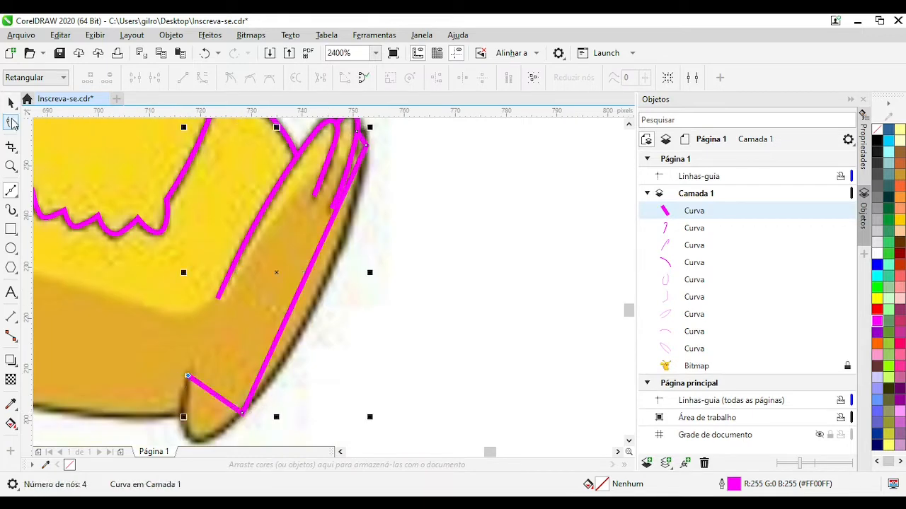
double_click(12, 122)
drag(313, 264, 336, 220)
scroll(375, 132, up, 1)
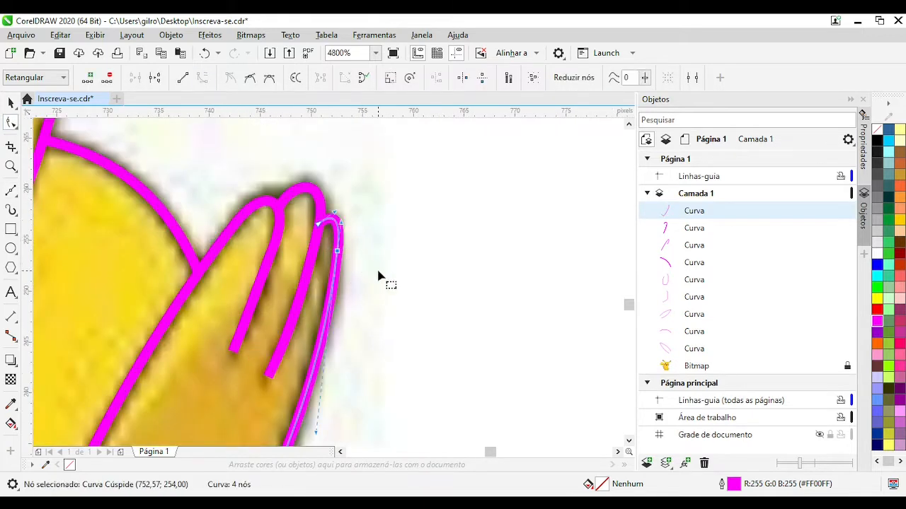
Smooth the sole curve's nodes and bend its lower end around the heel
key(c)
scroll(378, 271, down, 2)
scroll(298, 424, up, 2)
drag(295, 272, 257, 362)
click(341, 301)
key(c)
scroll(281, 272, down, 1)
scroll(368, 233, down, 1)
scroll(410, 178, up, 1)
Add a node to the sole curve and reshape it along the foot's outer edge
click(273, 338)
double_click(334, 246)
key(Delete)
scroll(312, 327, down, 1)
key(space)
click(230, 333)
click(279, 285)
scroll(327, 188, down, 1)
scroll(297, 276, up, 2)
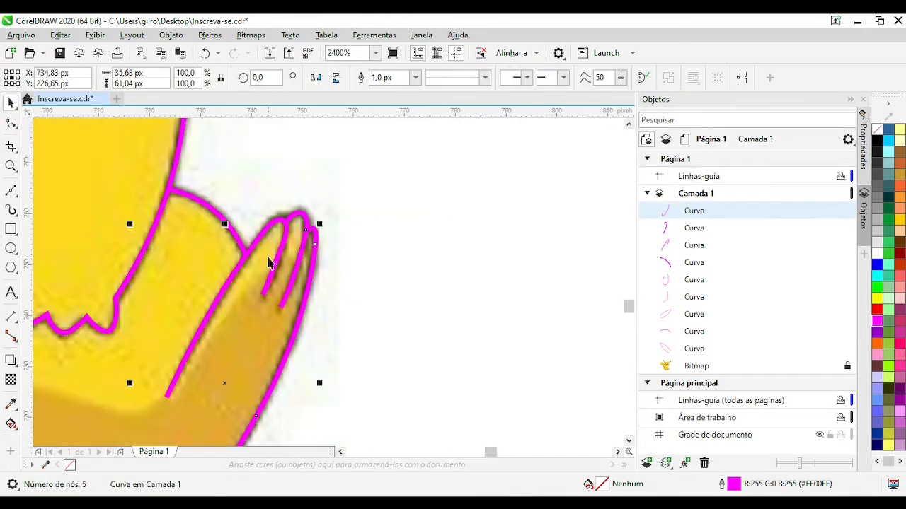
Turn snapping back on and fine-tune the sole curve along the foot's outer edge below the third toe
key(F10)
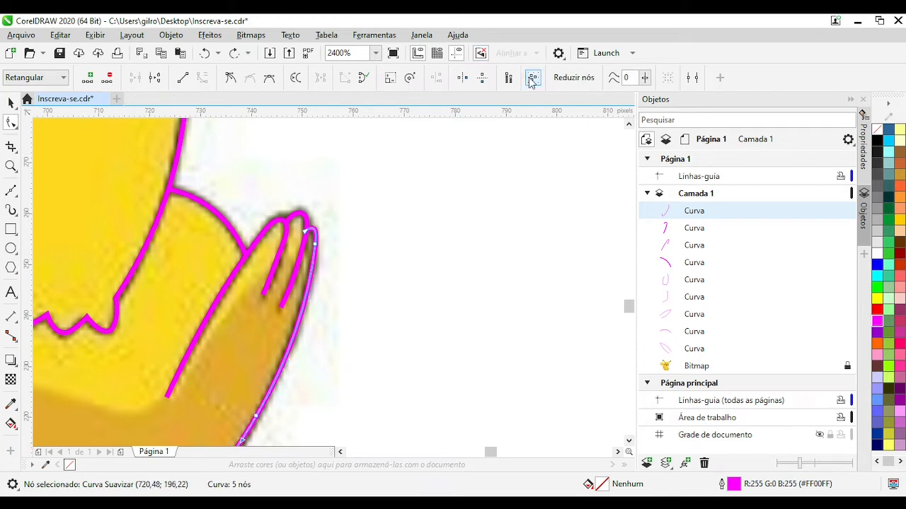
scroll(389, 255, down, 1)
scroll(334, 337, up, 1)
key(space)
click(396, 180)
click(481, 53)
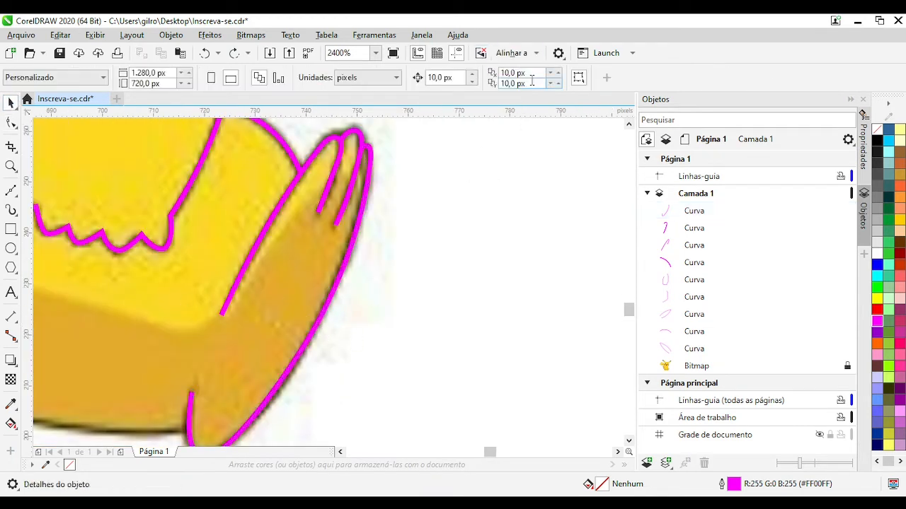
click(348, 255)
key(F10)
drag(368, 162, 370, 161)
click(394, 217)
scroll(394, 217, down, 1)
scroll(256, 325, up, 1)
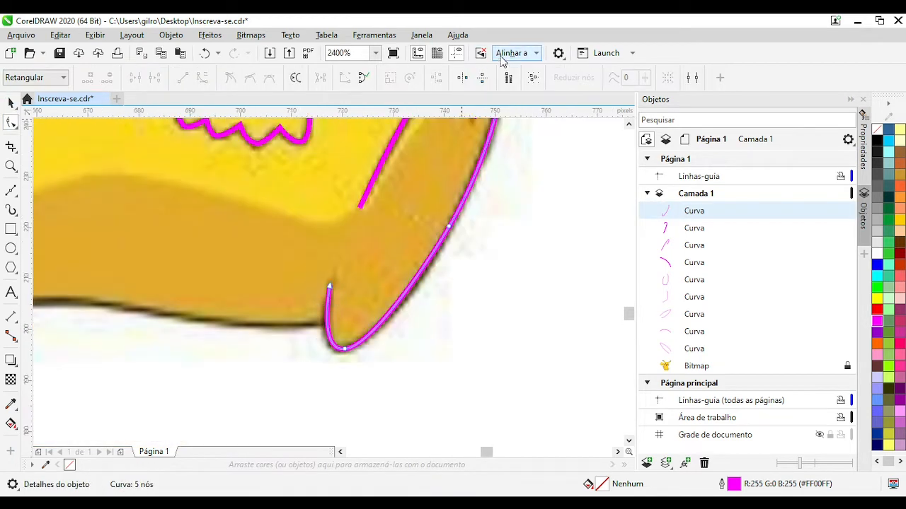
Draw a five-node line from the traced heel along the body's bottom edge and up the opposite side to the raised arm
click(10, 191)
scroll(315, 341, up, 1)
click(350, 240)
scroll(117, 234, down, 1)
click(303, 280)
scroll(119, 286, down, 1)
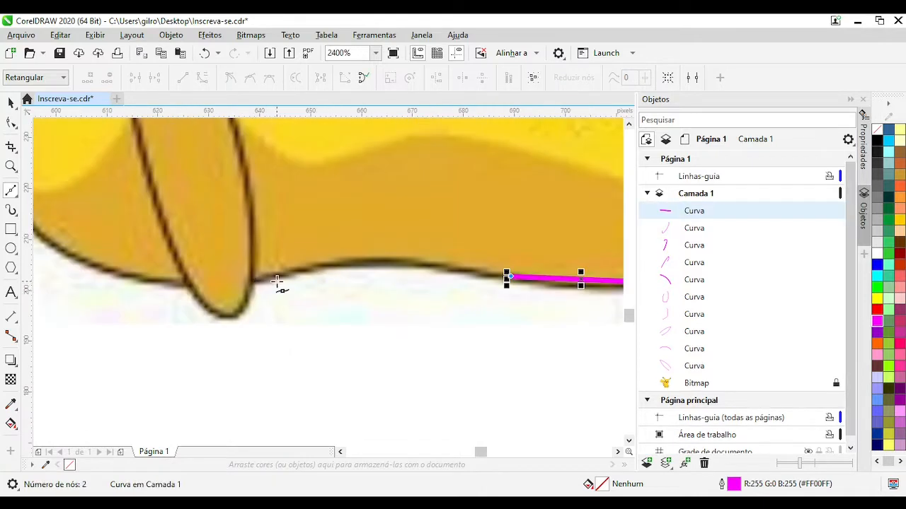
click(279, 283)
scroll(186, 280, down, 1)
scroll(334, 280, down, 2)
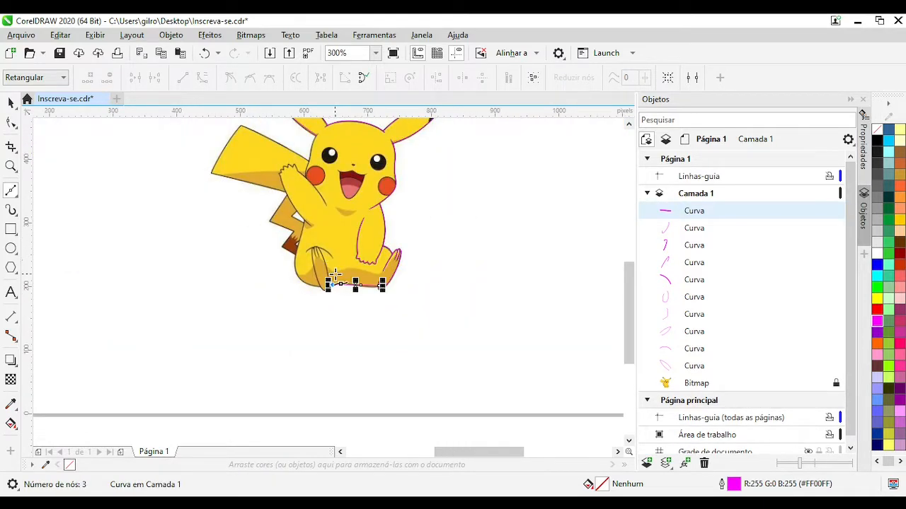
scroll(335, 275, up, 1)
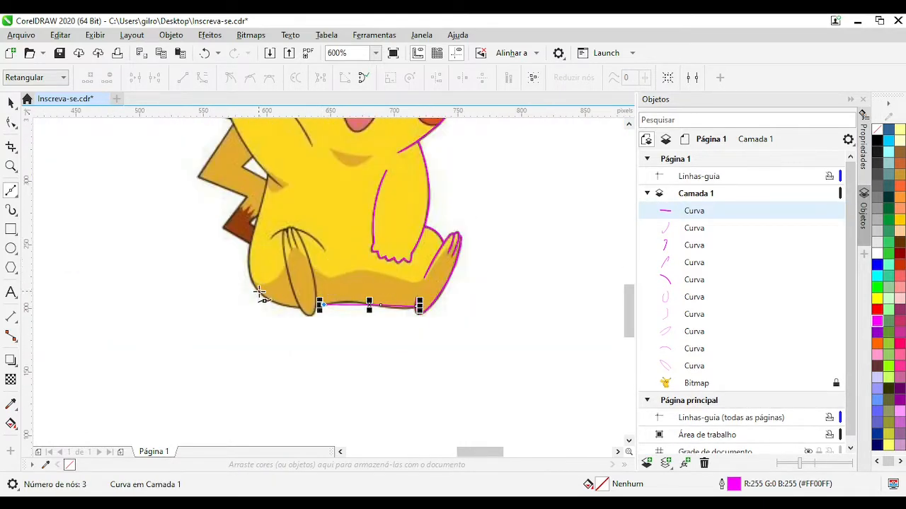
scroll(262, 291, up, 1)
click(307, 267)
scroll(311, 258, down, 1)
scroll(389, 145, up, 1)
double_click(10, 124)
Convert the body line to curves, bend it along the bottom edge and lower flank, and smooth its nodes
scroll(356, 347, down, 2)
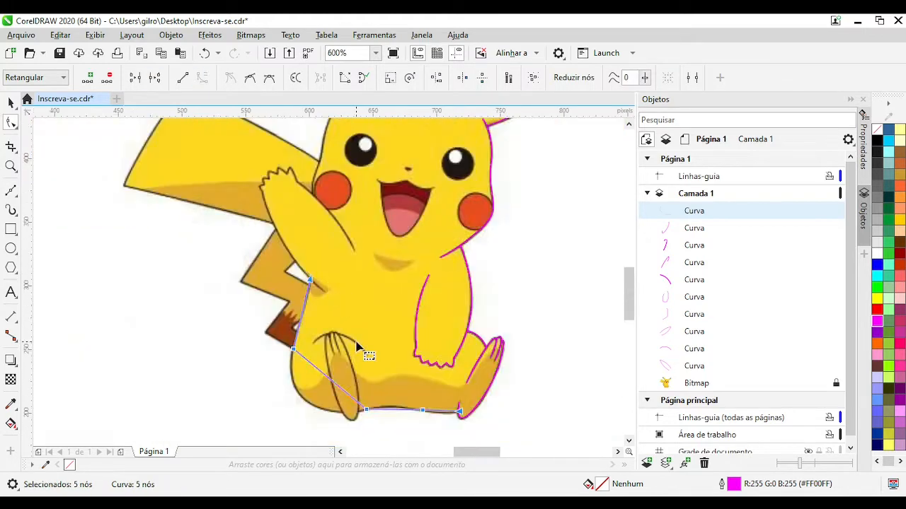
scroll(356, 347, up, 2)
scroll(417, 322, up, 2)
drag(360, 248, 318, 274)
scroll(439, 296, down, 2)
click(378, 281)
key(c)
scroll(330, 285, up, 1)
scroll(330, 285, down, 1)
drag(265, 212, 184, 263)
drag(250, 296, 251, 298)
click(349, 281)
key(c)
scroll(369, 286, up, 1)
drag(326, 273, 325, 272)
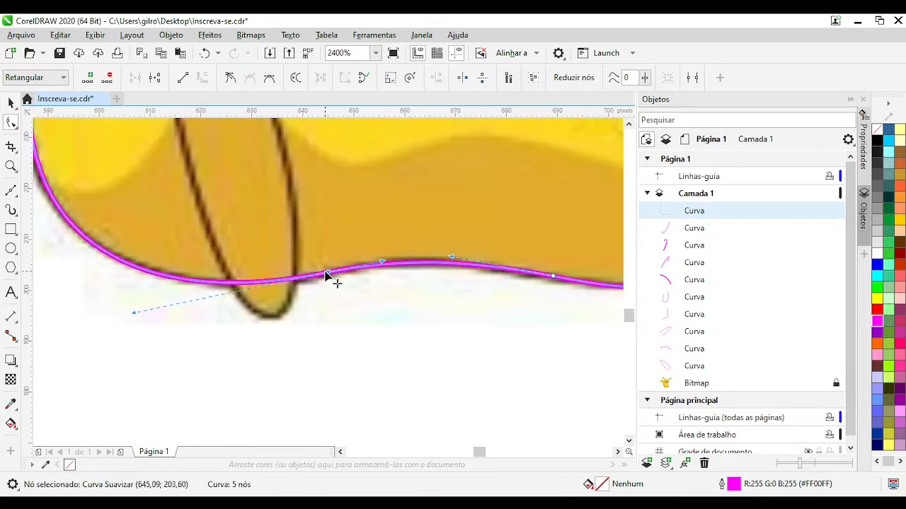
Smooth the body curve's node on the flank so it runs evenly up to the raised arm
scroll(325, 272, down, 2)
scroll(271, 235, up, 1)
scroll(308, 160, down, 1)
scroll(332, 292, up, 1)
click(325, 287)
key(c)
scroll(346, 243, down, 1)
scroll(331, 259, up, 1)
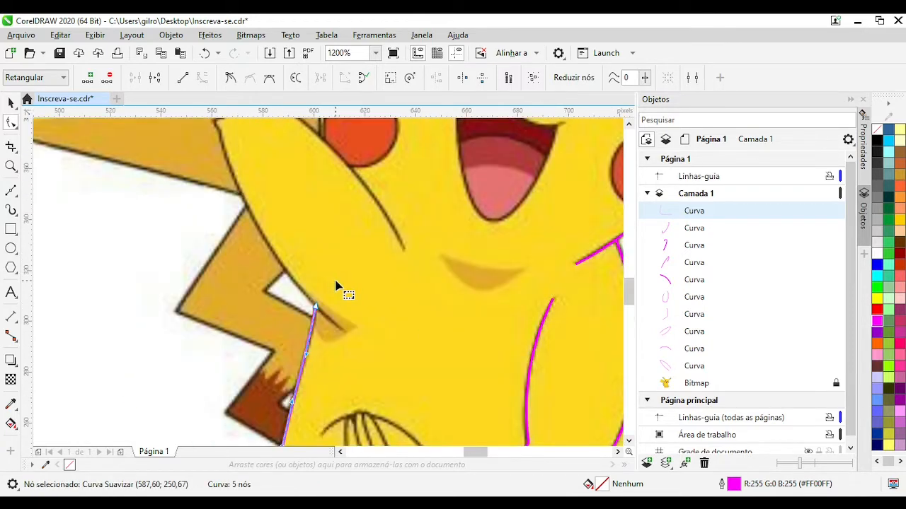
scroll(338, 289, down, 2)
key(F5)
scroll(293, 299, up, 1)
scroll(334, 285, up, 1)
scroll(289, 301, up, 1)
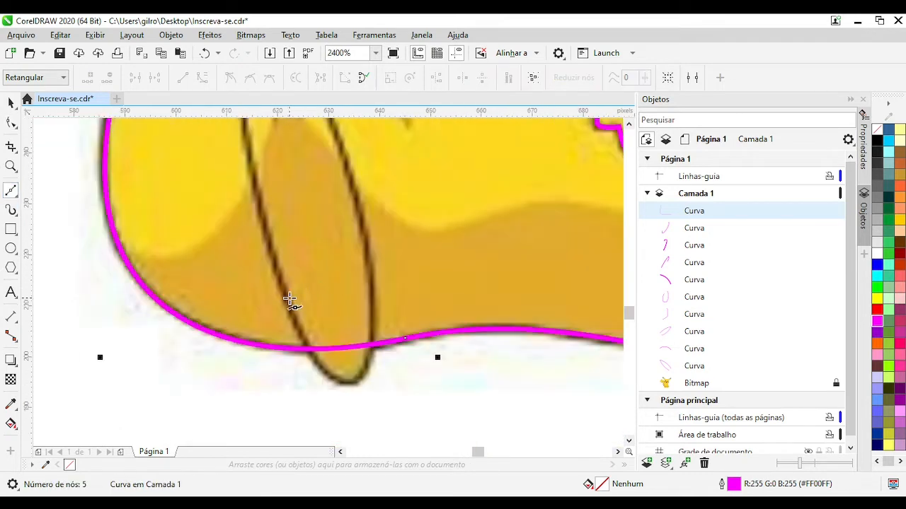
click(284, 287)
click(367, 263)
scroll(365, 262, down, 2)
scroll(360, 201, up, 2)
click(309, 230)
key(Delete)
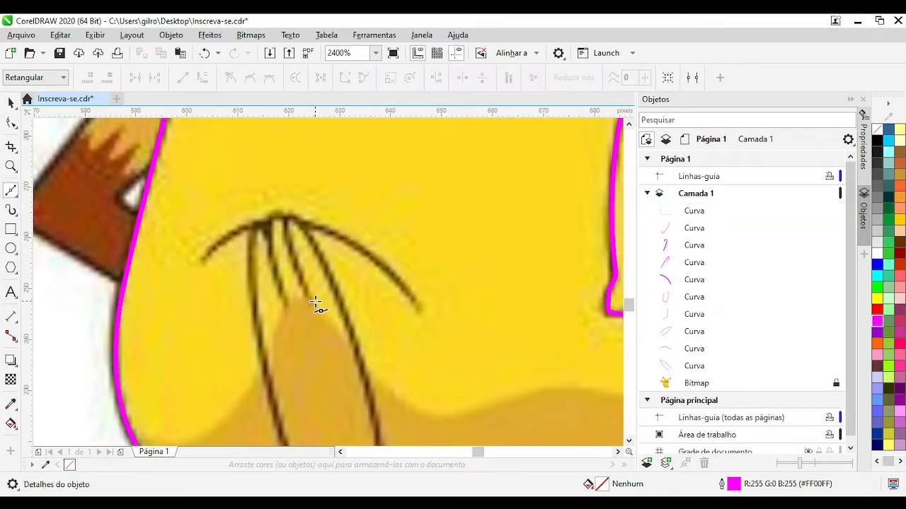
Draw a seven-node line around the other foot, from one outer toe's crease down around the heel and up to the opposite toe
double_click(289, 240)
scroll(319, 274, down, 2)
scroll(343, 309, up, 2)
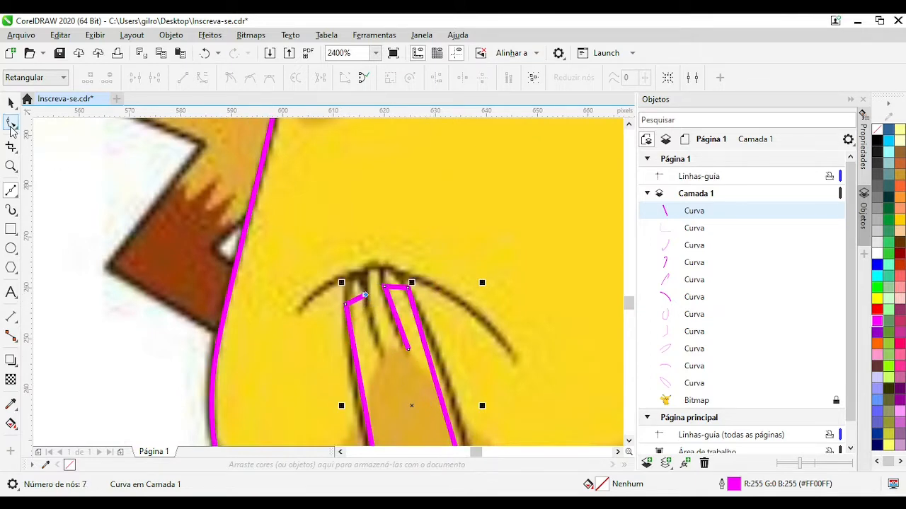
Convert the new foot line to curves and bend its start along the crease, over the first toe and down the side
click(12, 124)
drag(394, 316, 390, 319)
scroll(398, 295, up, 1)
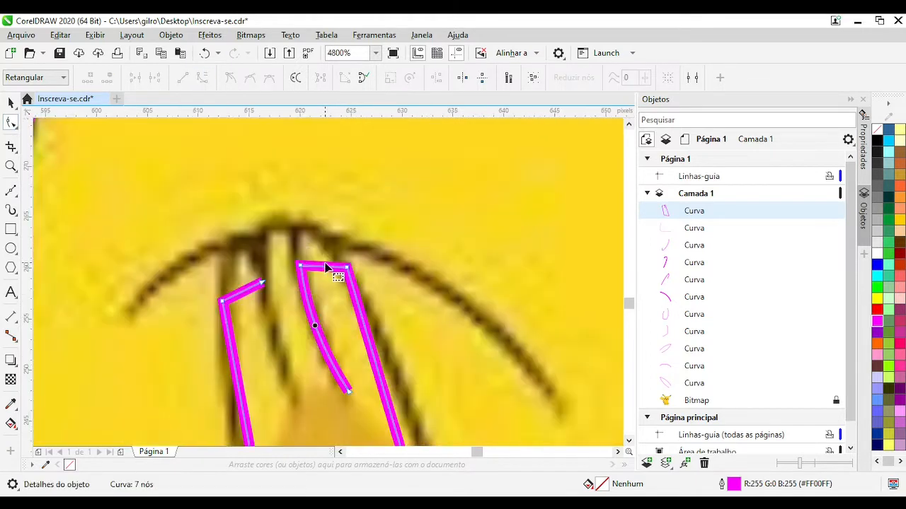
drag(324, 266, 308, 230)
scroll(337, 287, down, 2)
scroll(340, 323, up, 1)
drag(342, 285, 355, 289)
drag(312, 188, 314, 187)
Bend the foot curve around the heel and smooth its lower nodes
scroll(332, 313, down, 2)
scroll(341, 349, up, 2)
drag(314, 312, 333, 320)
scroll(304, 375, down, 2)
scroll(316, 417, up, 2)
click(250, 77)
scroll(337, 375, down, 1)
scroll(316, 318, up, 1)
click(263, 191)
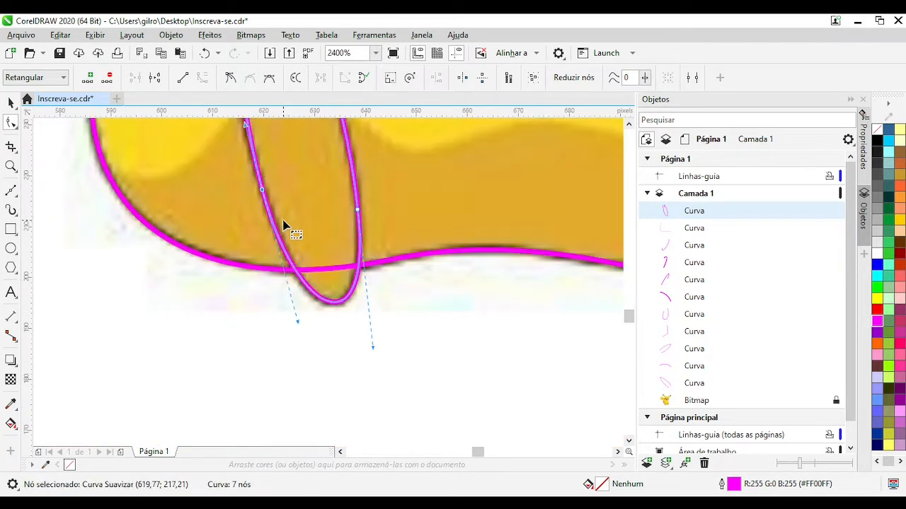
Bend the foot curve's remaining side and end segment around the opposite outer toe, and smooth the toe node
scroll(283, 222, down, 1)
scroll(315, 237, up, 1)
click(302, 139)
click(297, 136)
scroll(349, 333, down, 1)
scroll(340, 207, up, 2)
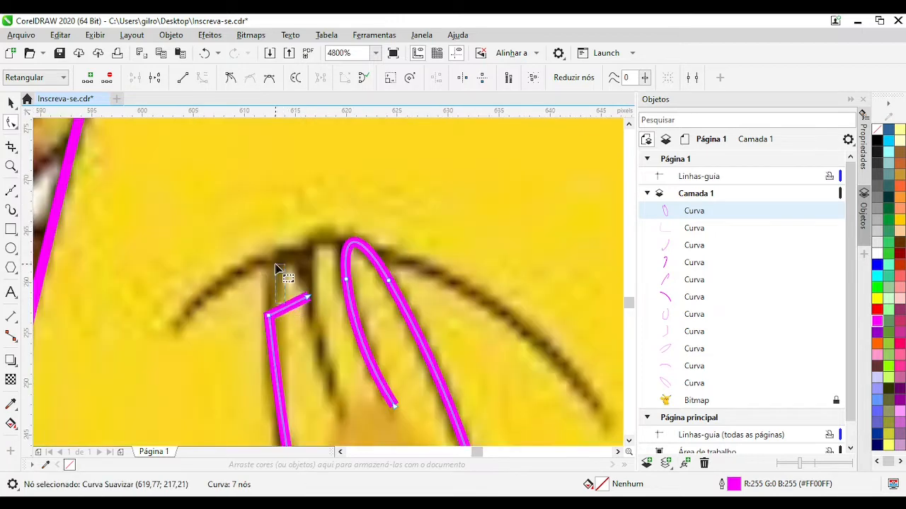
drag(288, 305, 303, 230)
scroll(314, 267, down, 2)
scroll(284, 267, up, 1)
key(c)
scroll(389, 294, down, 1)
scroll(347, 330, up, 1)
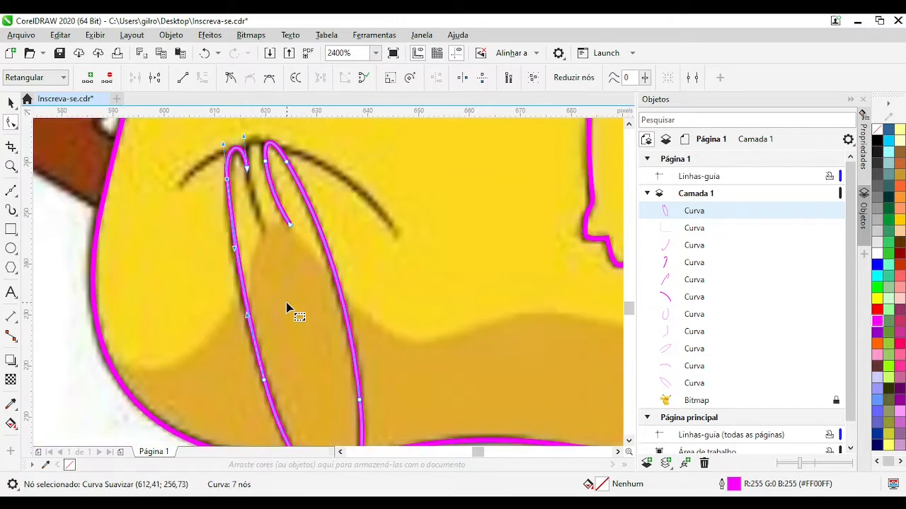
drag(244, 290, 242, 289)
scroll(244, 290, down, 1)
scroll(346, 262, up, 1)
scroll(329, 282, down, 1)
scroll(331, 258, up, 1)
Draw a three-node line up the remaining crease and over the middle toe, convert it to curves and bend it around the toe
scroll(280, 251, up, 1)
key(F5)
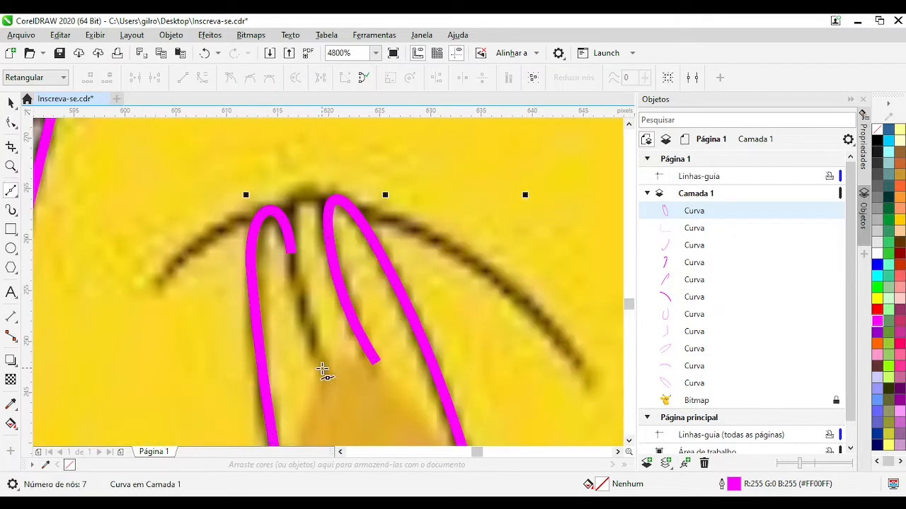
click(322, 368)
click(290, 221)
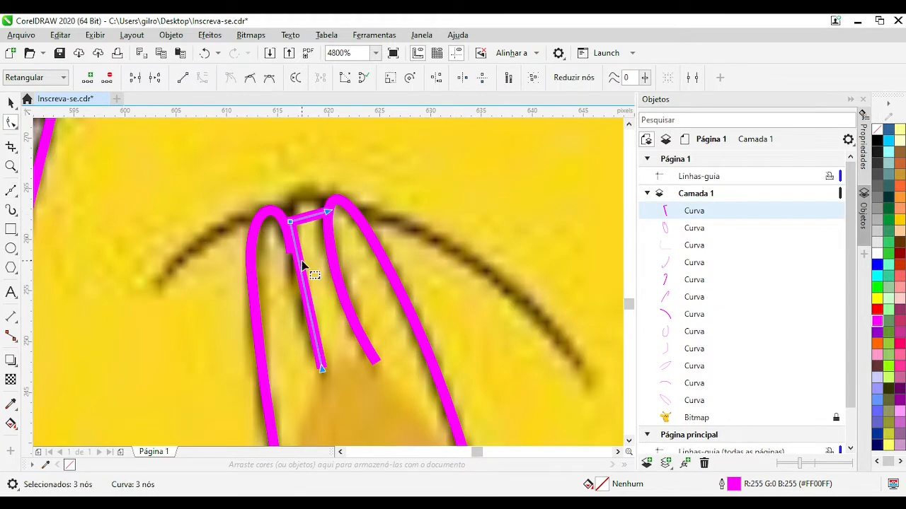
drag(302, 265, 299, 198)
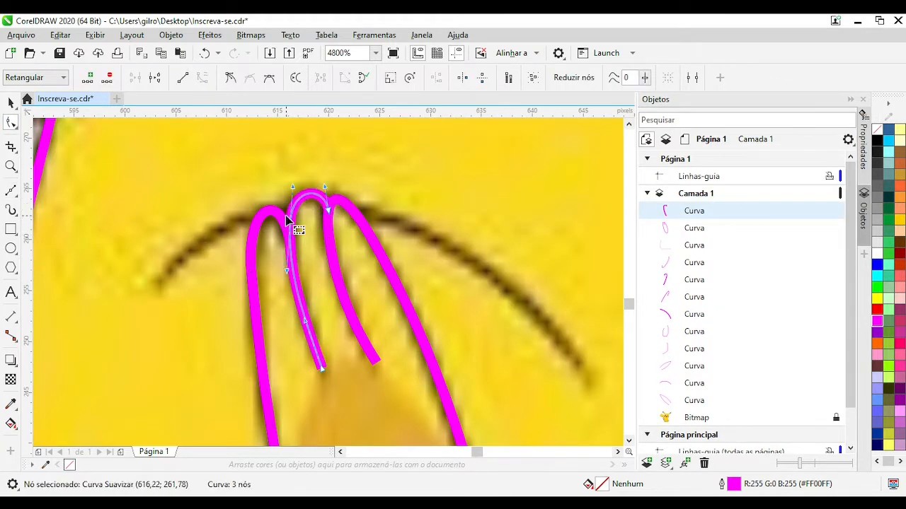
scroll(286, 221, down, 1)
scroll(287, 189, up, 1)
Draw a two-node line across the foot between the ends of the knee arc and bend it along the arc over the toes
click(12, 191)
scroll(408, 271, down, 1)
click(283, 293)
click(500, 345)
click(15, 123)
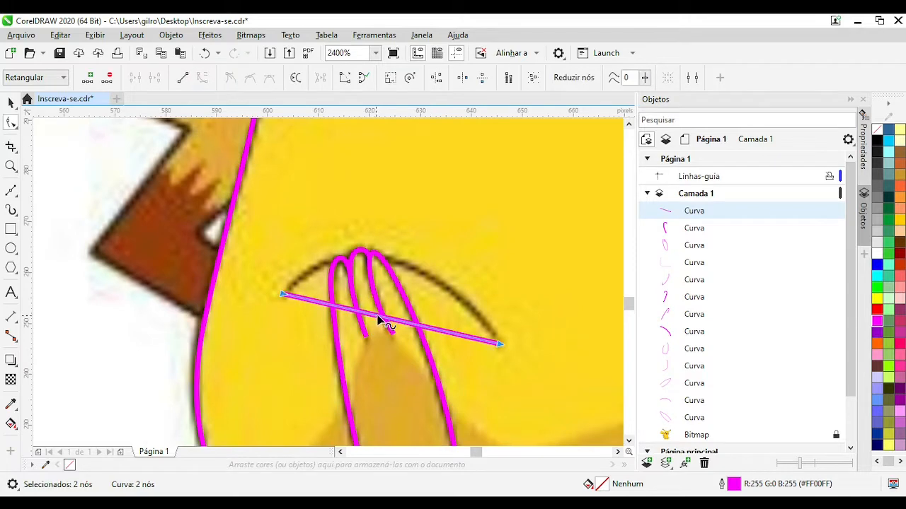
drag(378, 319, 400, 267)
click(12, 104)
scroll(403, 286, down, 2)
scroll(378, 272, up, 5)
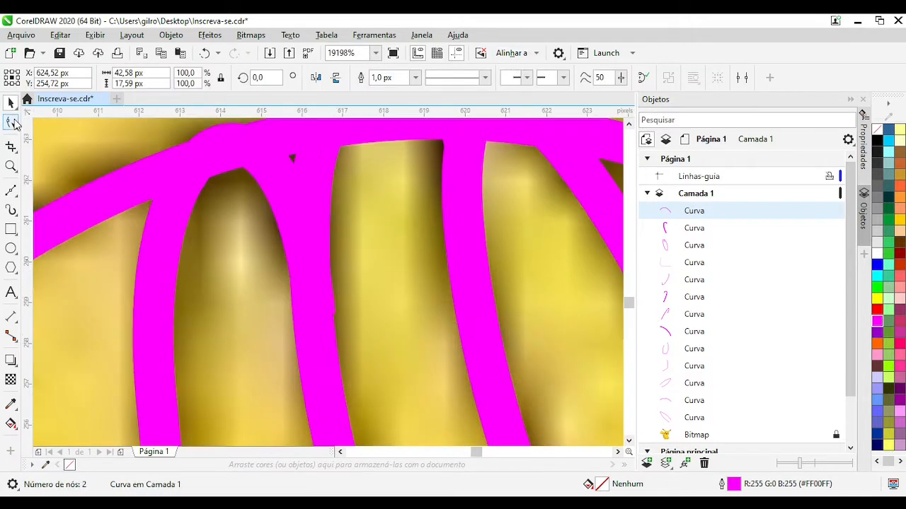
Fine-tune the upper parts of the toe curves where they meet the arc under the knee
click(15, 123)
click(147, 266)
mouse_move(314, 314)
mouse_down()
mouse_move(305, 311)
mouse_move(312, 312)
mouse_up()
scroll(283, 288, down, 2)
click(328, 278)
scroll(322, 262, up, 2)
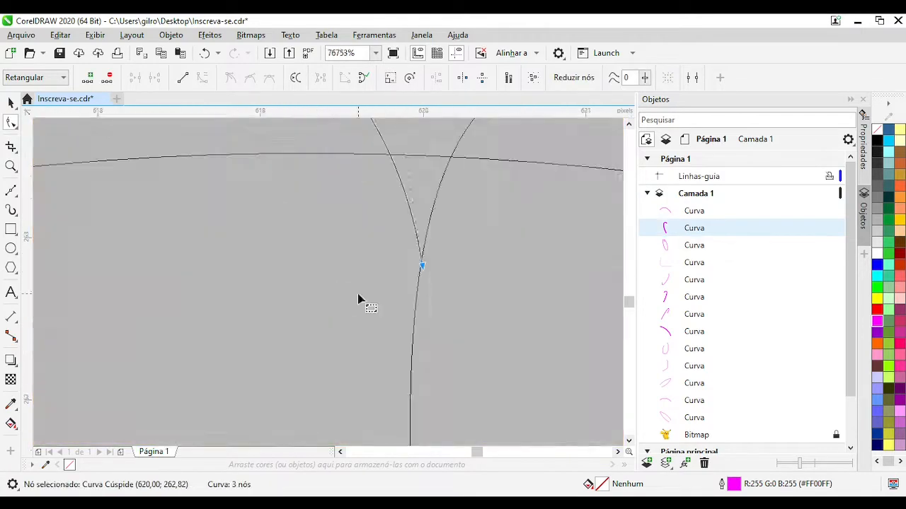
scroll(357, 293, down, 6)
Start a straight-segment line at the raised arm's lower end, running up its outer side and over the first fingers
scroll(328, 304, up, 2)
scroll(339, 234, up, 2)
click(10, 191)
click(344, 428)
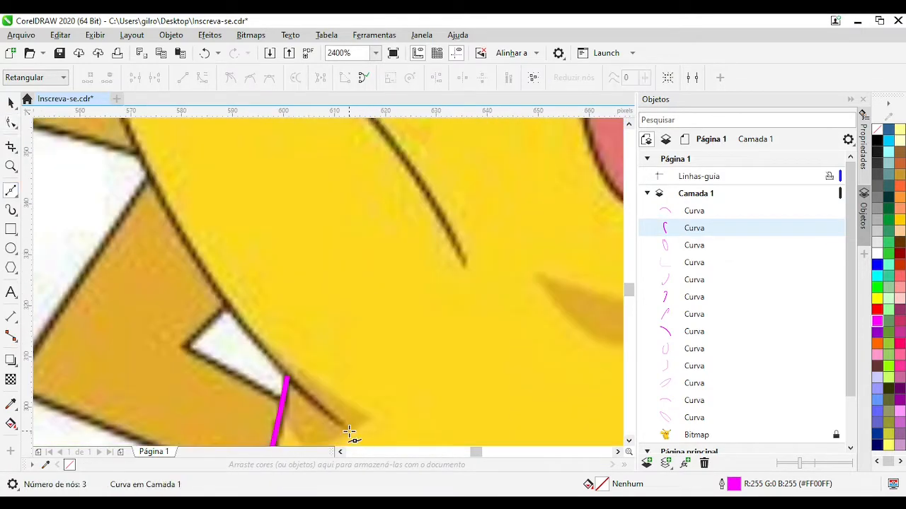
scroll(344, 417, down, 1)
scroll(234, 248, up, 2)
click(262, 278)
click(235, 240)
click(281, 229)
click(267, 172)
click(312, 176)
Continue the arm line over the remaining fingertips and down the inner side to the arm's end beside the mouth
scroll(329, 261, up, 2)
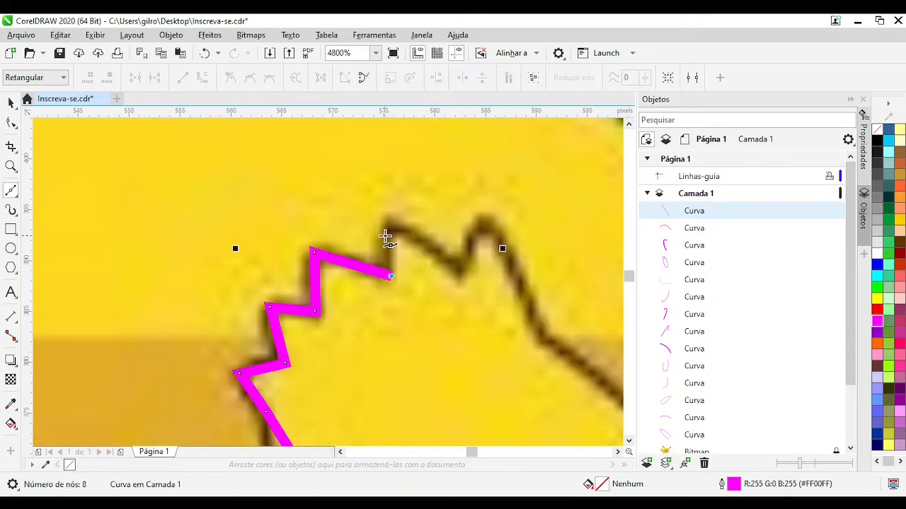
click(486, 225)
click(544, 341)
scroll(544, 341, down, 2)
scroll(422, 383, up, 1)
click(370, 356)
Convert all nodes of the arm line to curves and bend its long outer side along the arm
key(F10)
key(ctrl+a)
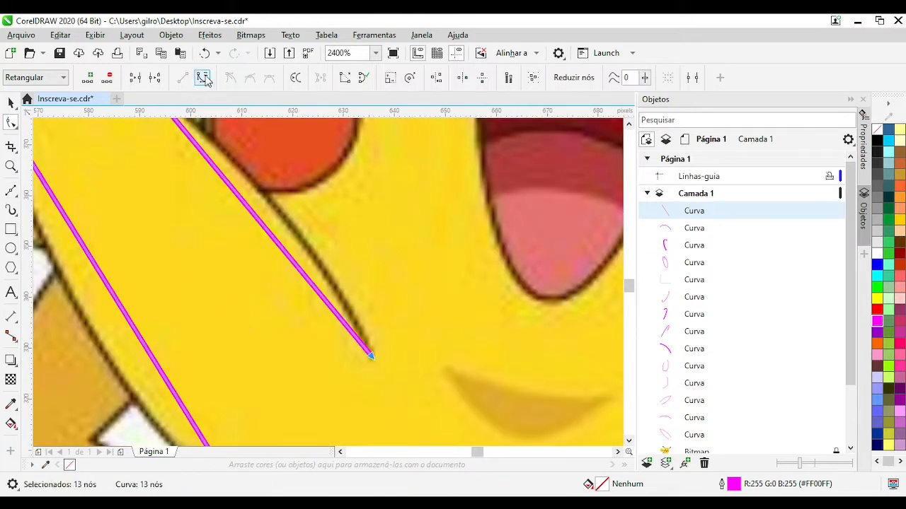
click(203, 78)
scroll(304, 343, up, 1)
drag(298, 254, 264, 223)
scroll(355, 394, up, 1)
Refine the arm curve's outer side at the wrist node so it follows the arm's edge
click(314, 264)
scroll(316, 263, up, 1)
click(329, 270)
scroll(354, 278, up, 2)
scroll(330, 278, down, 5)
scroll(332, 316, up, 2)
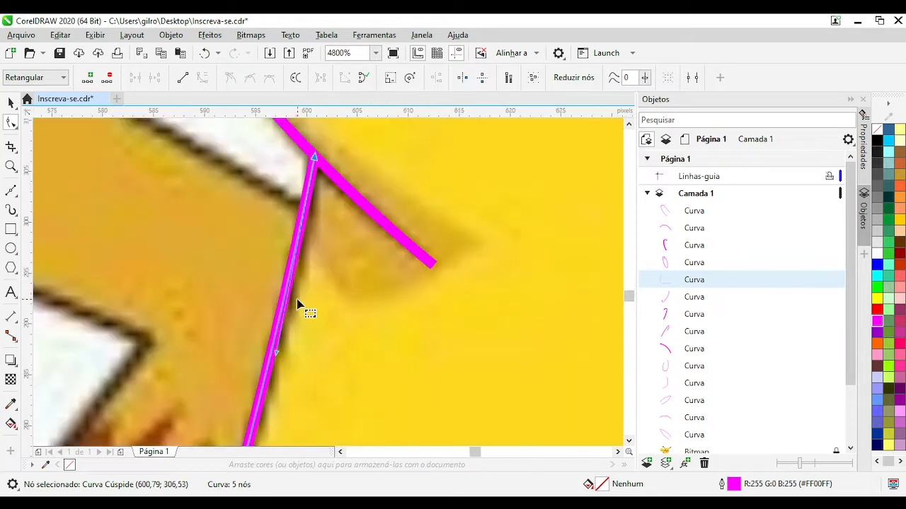
scroll(321, 308, down, 2)
scroll(322, 282, down, 2)
click(357, 236)
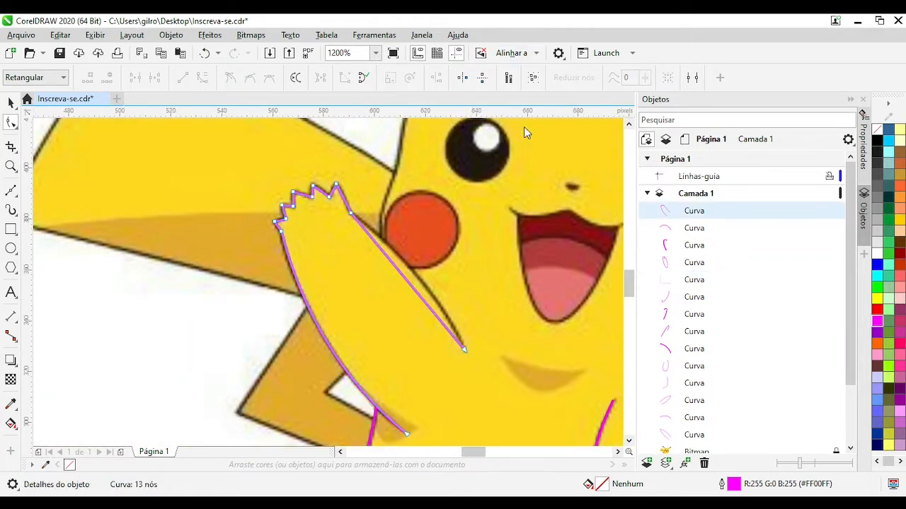
scroll(302, 306, up, 1)
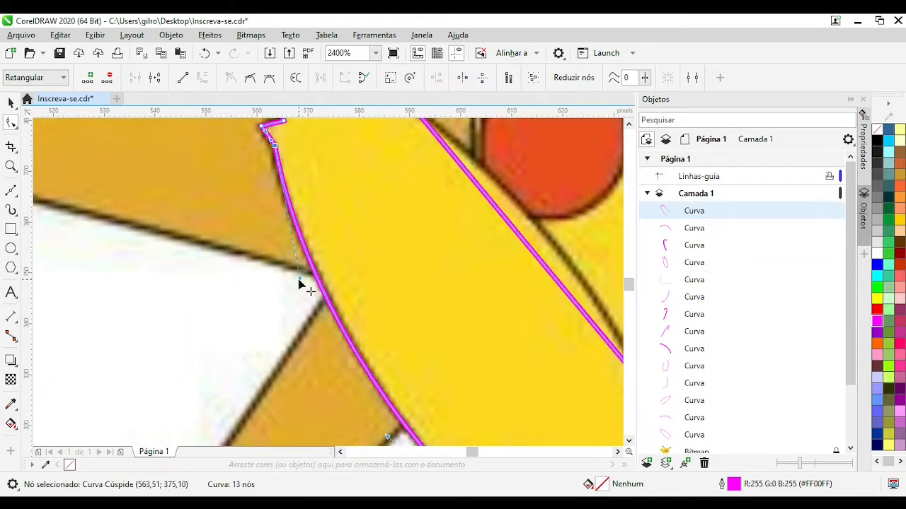
scroll(304, 283, up, 1)
Bend the short segments between the finger nodes and the inner arm segment to match the hand's outline
drag(303, 311, 323, 273)
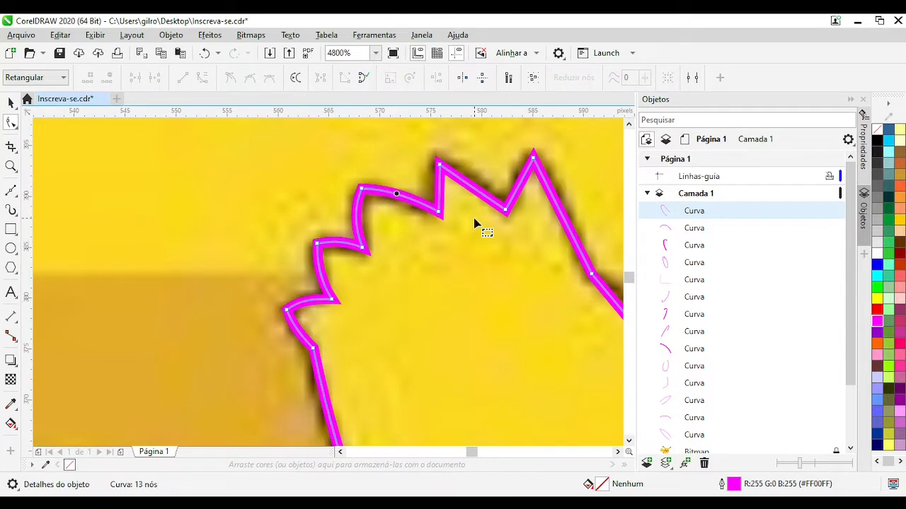
drag(472, 185, 478, 180)
drag(554, 191, 567, 202)
scroll(567, 203, down, 1)
scroll(328, 283, up, 1)
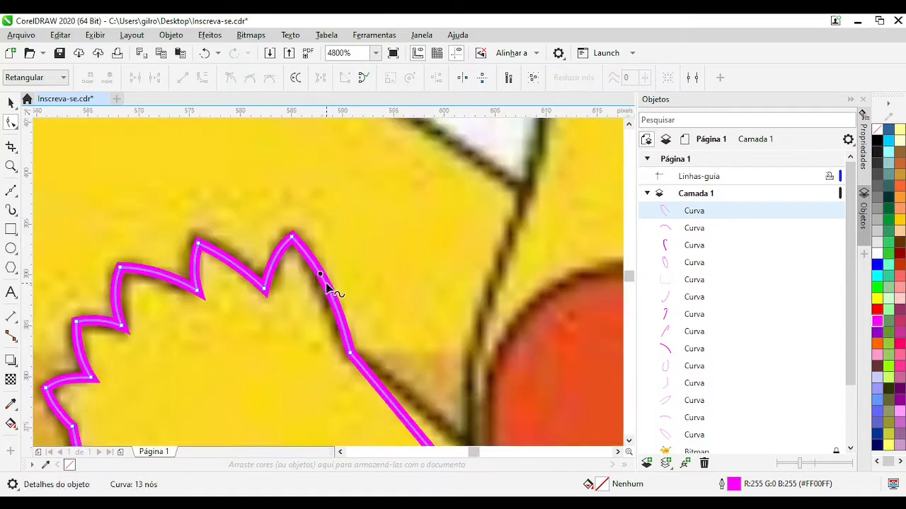
scroll(346, 311, down, 2)
drag(327, 286, 346, 319)
Delete the fingertip nodes to round the tips and put a node back at the lowest fingertip
scroll(362, 307, up, 1)
scroll(57, 152, up, 1)
key(Delete)
drag(339, 203, 365, 219)
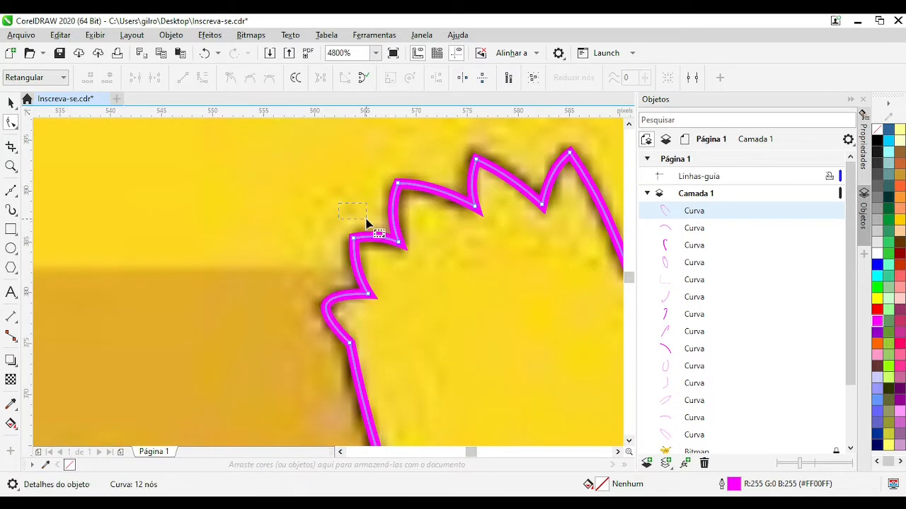
click(324, 311)
drag(326, 308, 326, 307)
click(371, 302)
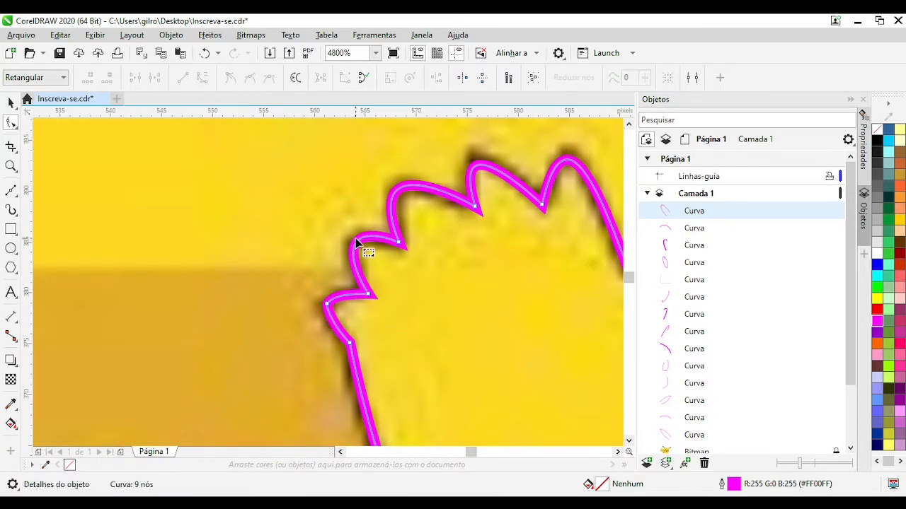
Add a node at the second fingertip from the wrist and adjust its curvature to fit the tip
double_click(357, 241)
scroll(359, 242, up, 2)
drag(367, 254, 349, 262)
drag(305, 318, 325, 287)
scroll(322, 284, down, 2)
scroll(367, 234, up, 2)
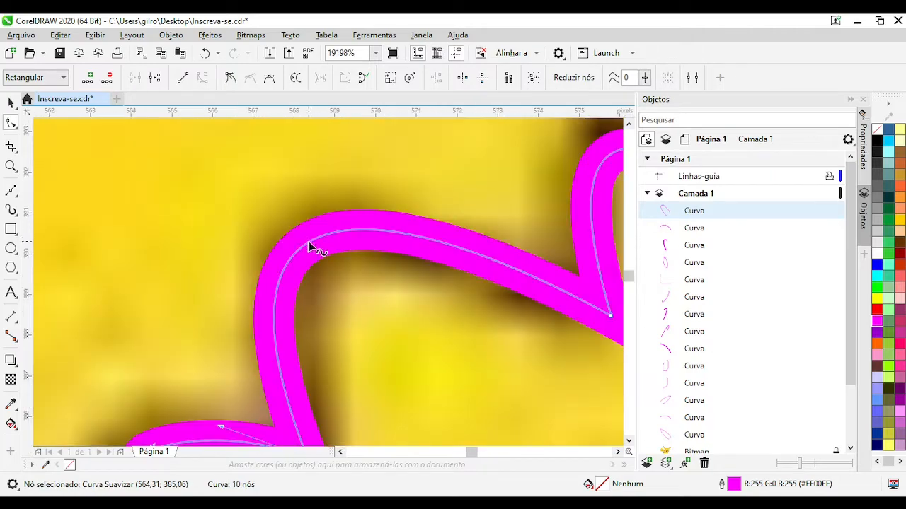
Add a node at the third fingertip and shape the curve around it
double_click(309, 245)
drag(265, 274, 291, 252)
scroll(340, 244, down, 1)
drag(370, 205, 338, 260)
scroll(469, 252, down, 1)
scroll(343, 275, up, 1)
Add nodes at the last two fingertips and adjust the final tip to follow the bitmap
double_click(302, 280)
double_click(475, 271)
drag(477, 270, 482, 260)
drag(528, 255, 506, 259)
scroll(516, 311, down, 2)
scroll(431, 333, up, 1)
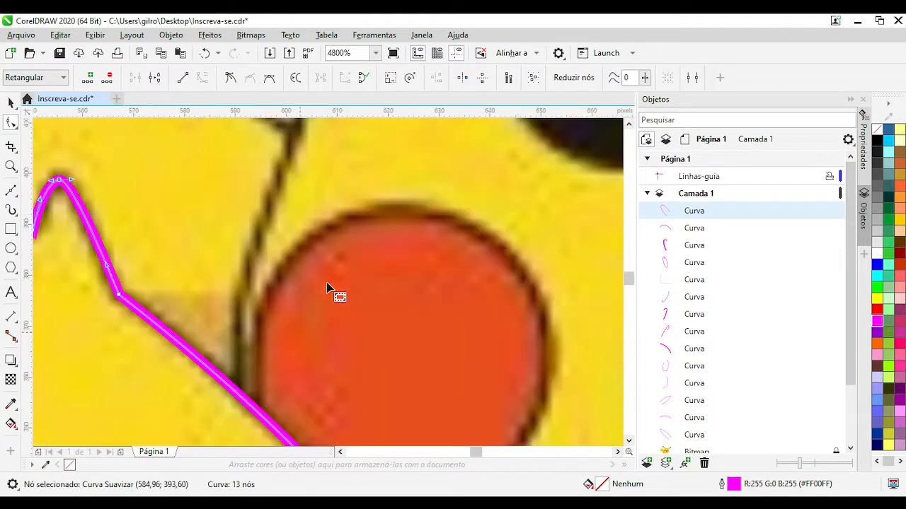
Check the arm curve against the bitmap from the hand down to both of its ends
scroll(327, 289, down, 2)
scroll(237, 350, up, 2)
scroll(309, 251, down, 2)
scroll(404, 432, up, 3)
scroll(338, 301, down, 3)
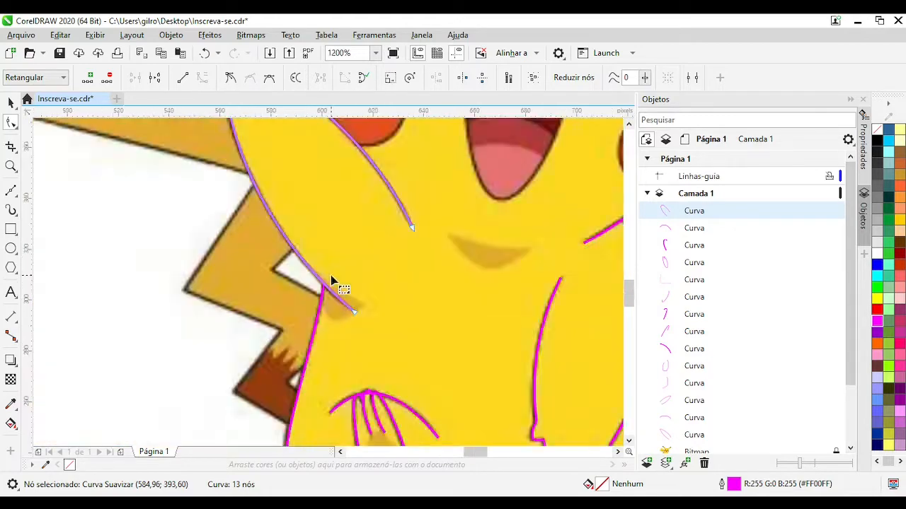
scroll(332, 281, up, 3)
scroll(364, 262, down, 1)
Draw a four-node line from the arm's edge beside the red cheek up the face to just past the ear base
click(10, 190)
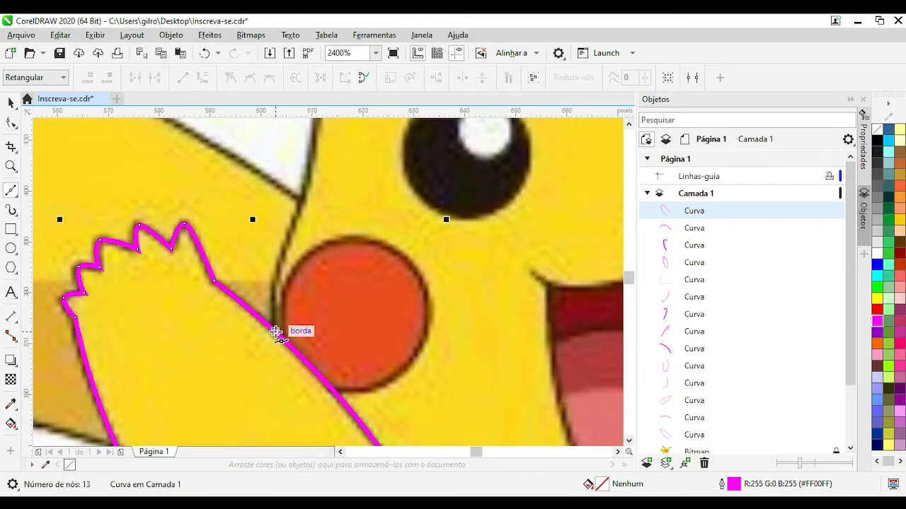
click(277, 332)
click(284, 248)
scroll(284, 247, down, 2)
scroll(304, 207, up, 2)
click(256, 250)
scroll(257, 247, down, 2)
scroll(269, 202, up, 3)
click(303, 261)
Convert the face line to curves and bend its lower segments along the face edge beside the cheek
key(F10)
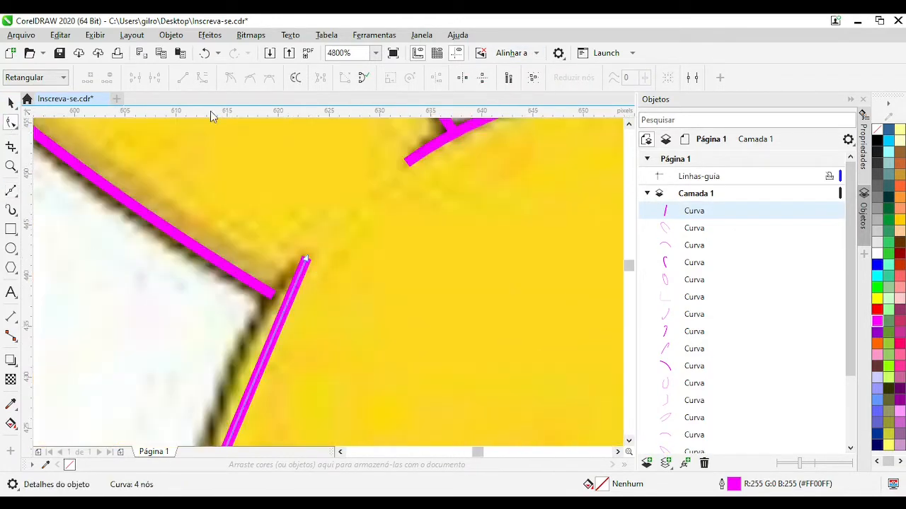
scroll(329, 318, down, 2)
scroll(332, 293, up, 1)
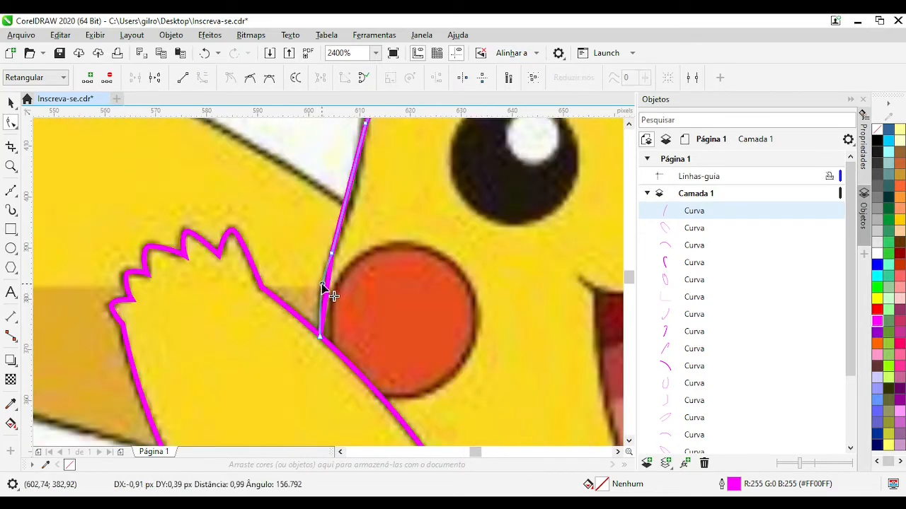
drag(350, 186, 353, 193)
scroll(353, 194, down, 1)
scroll(331, 262, up, 1)
click(334, 262)
scroll(328, 354, down, 1)
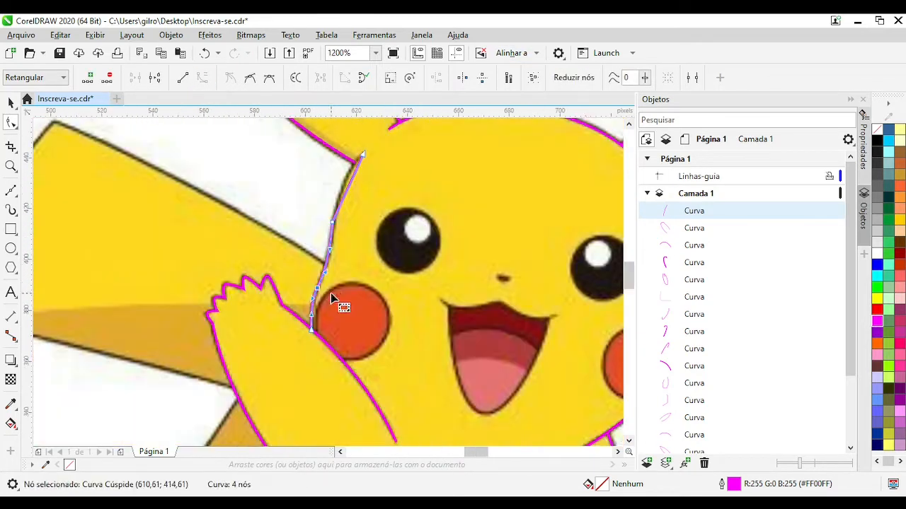
Bend the face curve's upper segment toward the ear and smooth the node beside the eye
click(320, 288)
scroll(345, 194, up, 1)
drag(324, 258, 317, 247)
click(291, 336)
key(s)
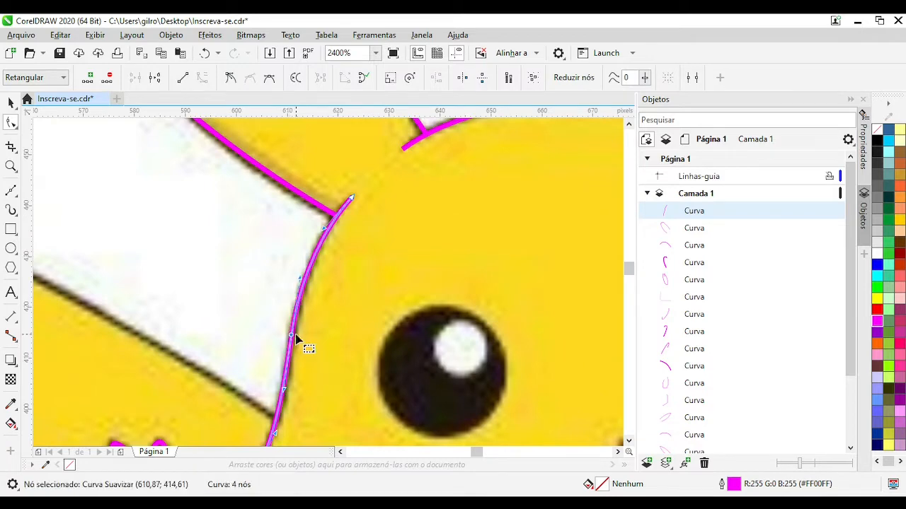
scroll(286, 344, up, 1)
scroll(353, 259, down, 2)
Select the ear curve above the raised arm and adjust its lower side to follow the ear's edge
key(space)
click(170, 166)
scroll(169, 167, down, 1)
scroll(413, 298, up, 2)
click(306, 300)
key(space)
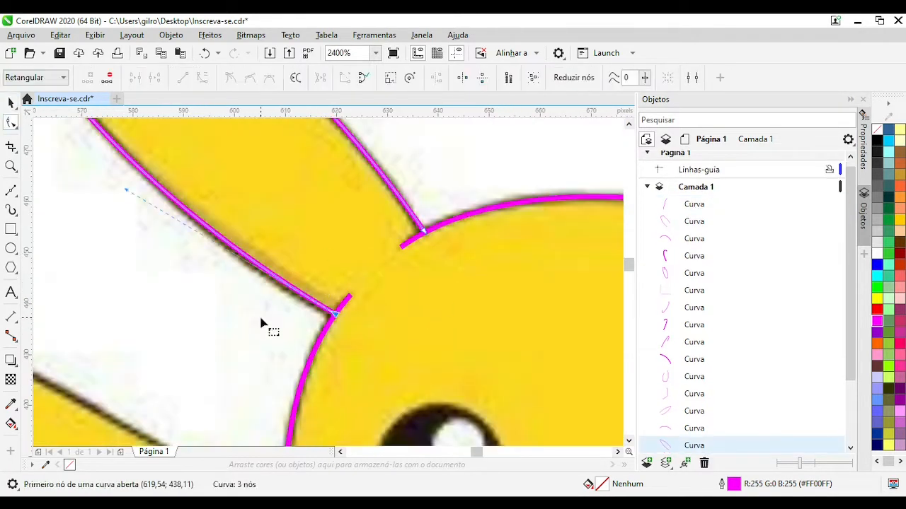
scroll(128, 192, down, 1)
scroll(269, 224, up, 1)
drag(311, 242, 308, 246)
scroll(309, 248, down, 3)
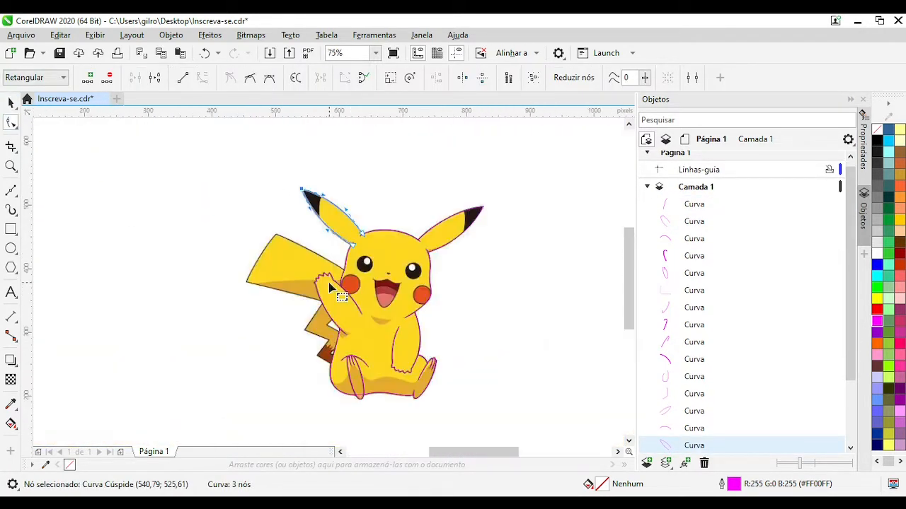
Draw a three-node line from the body's edge around the brown tail base to the tail's inner corner
scroll(330, 282, up, 2)
key(space)
click(128, 192)
scroll(332, 169, down, 2)
scroll(328, 287, up, 2)
scroll(328, 290, up, 1)
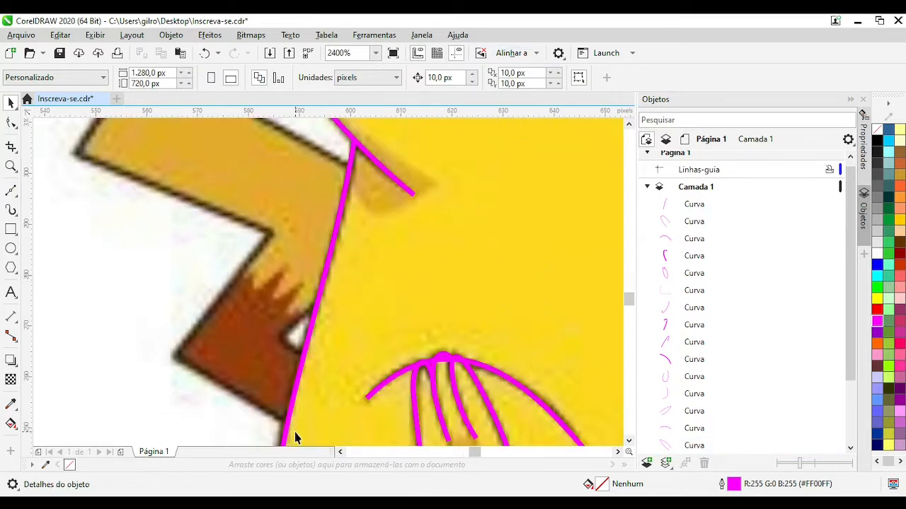
scroll(287, 423, up, 1)
key(F5)
click(321, 278)
scroll(322, 278, down, 1)
scroll(270, 250, up, 1)
click(420, 168)
scroll(419, 168, down, 1)
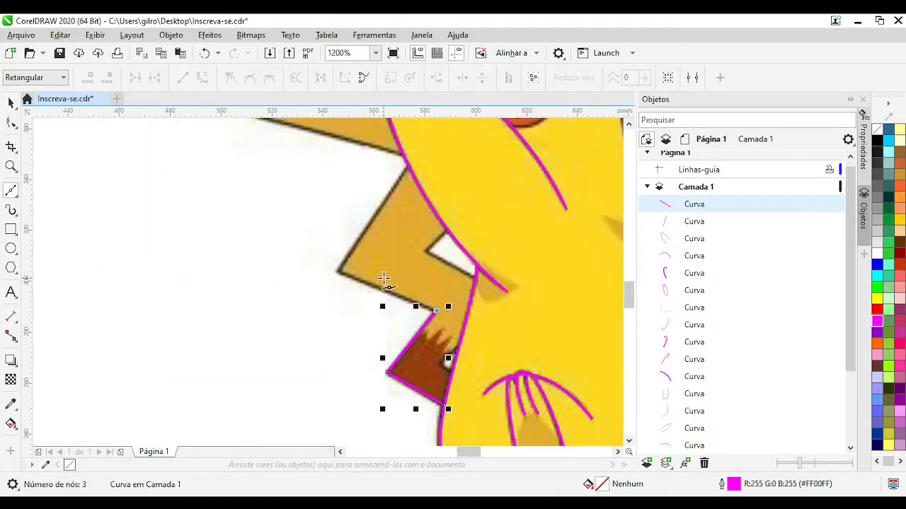
Extend the tail line around the outer corner of its middle section and up to the raised arm's edge
scroll(347, 274, up, 1)
click(310, 276)
scroll(338, 244, down, 1)
scroll(363, 209, up, 1)
click(372, 244)
scroll(372, 247, down, 1)
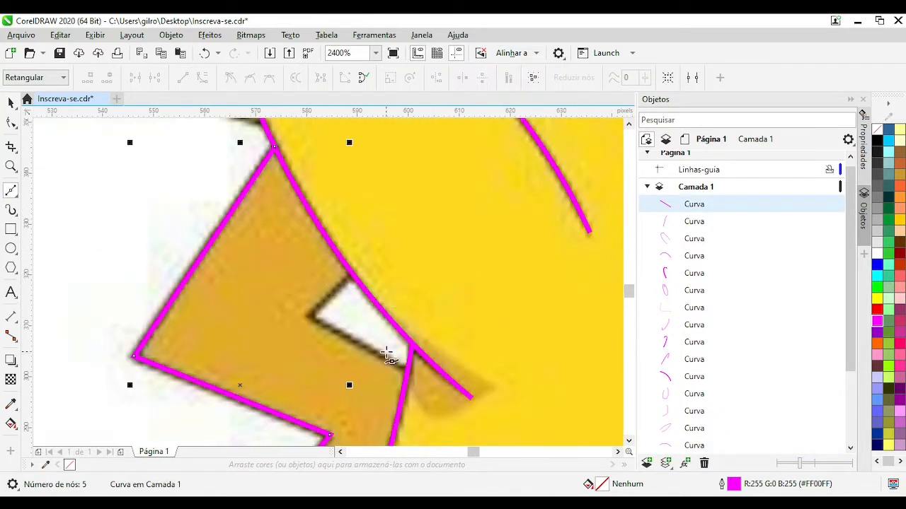
Draw a three-node line around the white notch between the tail and body, ending on the arm curve
click(407, 369)
click(501, 325)
key(ctrl+z)
click(407, 369)
click(308, 317)
click(352, 275)
Draw a four-node line around the tail's large upper section, from the raised arm to the face's edge
scroll(352, 276, down, 1)
scroll(307, 198, up, 1)
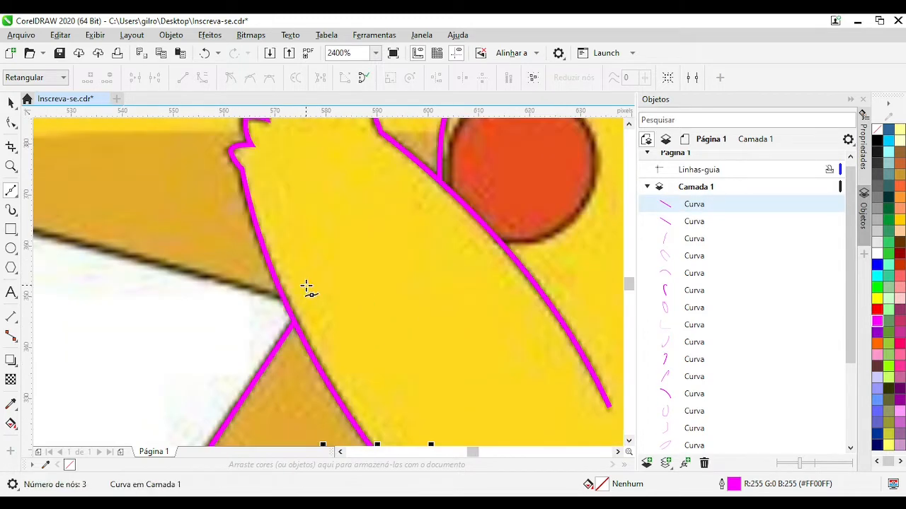
click(283, 297)
scroll(283, 297, down, 2)
scroll(356, 267, up, 2)
click(356, 267)
scroll(356, 266, down, 2)
scroll(309, 238, up, 2)
click(309, 238)
scroll(309, 238, down, 2)
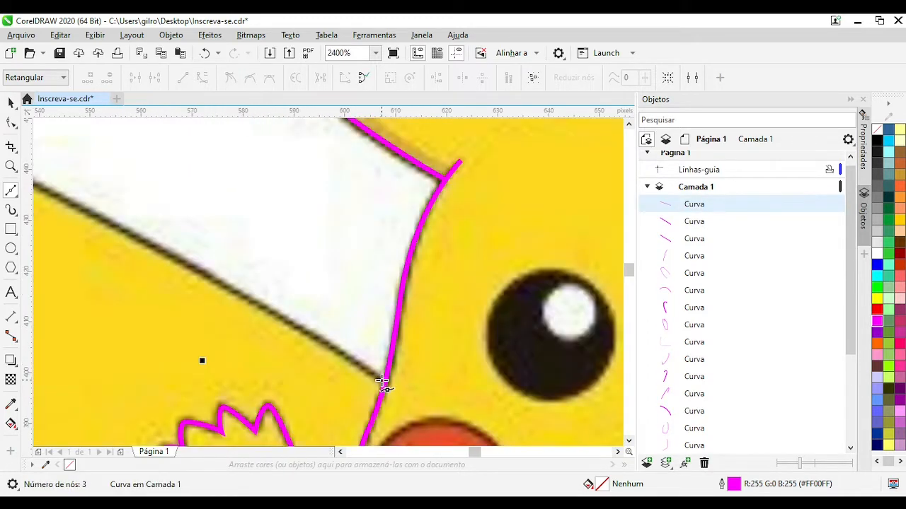
click(382, 381)
scroll(330, 283, down, 1)
Convert the upper tail line's segments to curves and bend them to follow the tail's edges in the bitmap
double_click(10, 122)
click(202, 78)
scroll(120, 249, up, 1)
drag(331, 287, 336, 263)
scroll(323, 274, down, 1)
scroll(330, 283, up, 1)
scroll(336, 262, down, 1)
scroll(220, 244, up, 1)
click(249, 215)
scroll(430, 312, down, 2)
scroll(382, 411, up, 1)
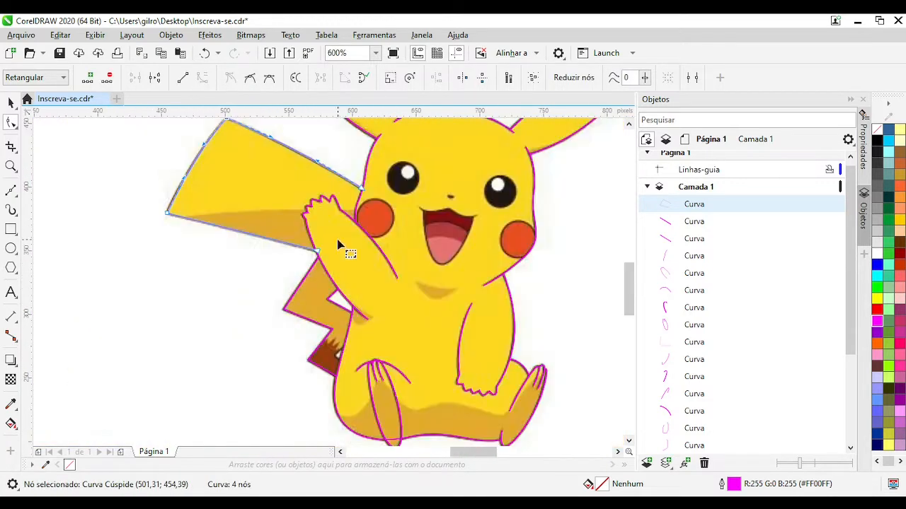
click(11, 103)
click(61, 177)
Draw a three-node line around the small white notch beside the brown tail base, ending on the body's edge
scroll(330, 370, up, 1)
scroll(360, 237, up, 1)
click(10, 191)
click(307, 335)
click(282, 316)
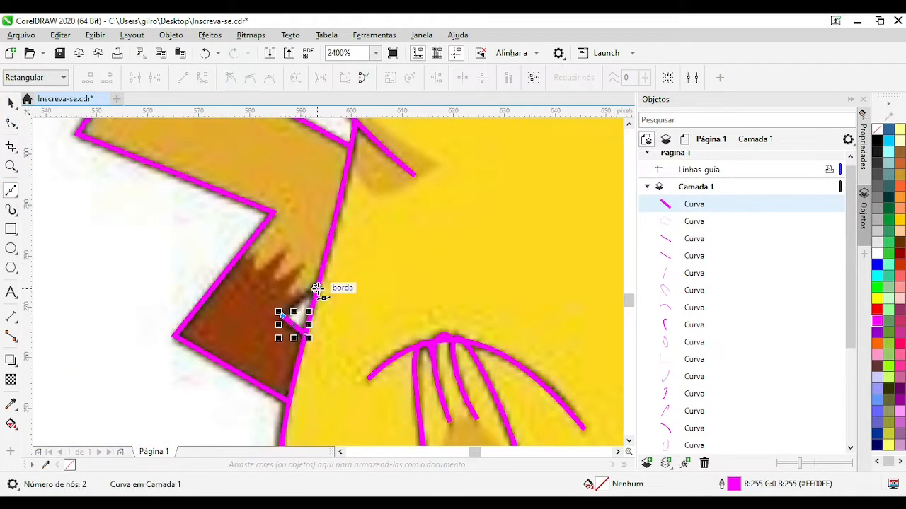
click(317, 288)
scroll(225, 271, down, 1)
click(11, 104)
click(64, 177)
Duplicate all traced curves and nudge the copies twice to the left in 400 px steps
scroll(238, 311, down, 2)
scroll(330, 283, up, 1)
scroll(351, 375, down, 1)
scroll(288, 293, up, 2)
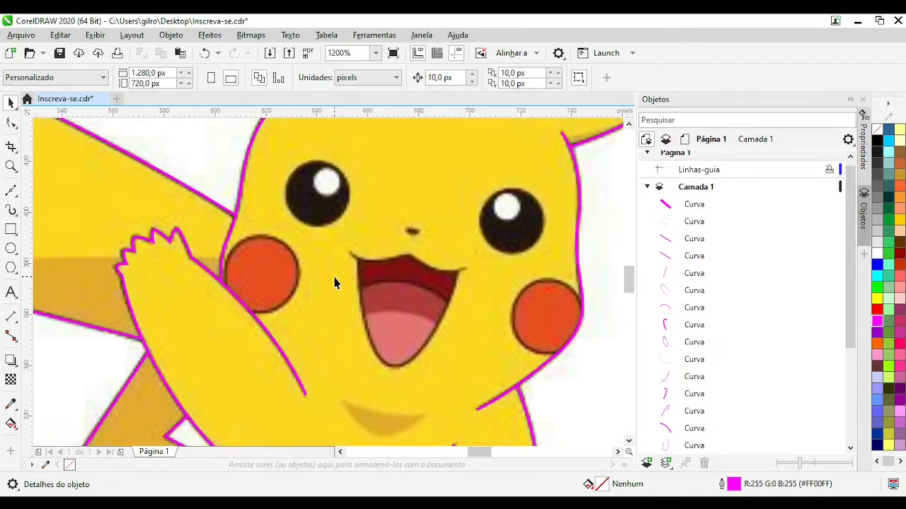
scroll(335, 278, down, 2)
scroll(281, 242, down, 1)
key(ctrl+a)
click(407, 225)
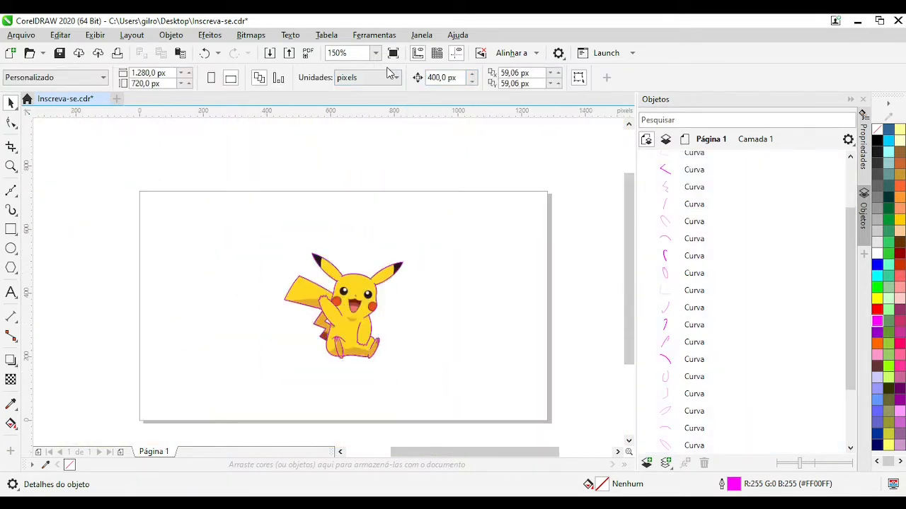
key(ctrl+a)
key(KP_Add)
key(Left)
key(Left)
scroll(352, 353, up, 2)
scroll(300, 331, up, 1)
drag(332, 351, 285, 345)
key(ctrl+z)
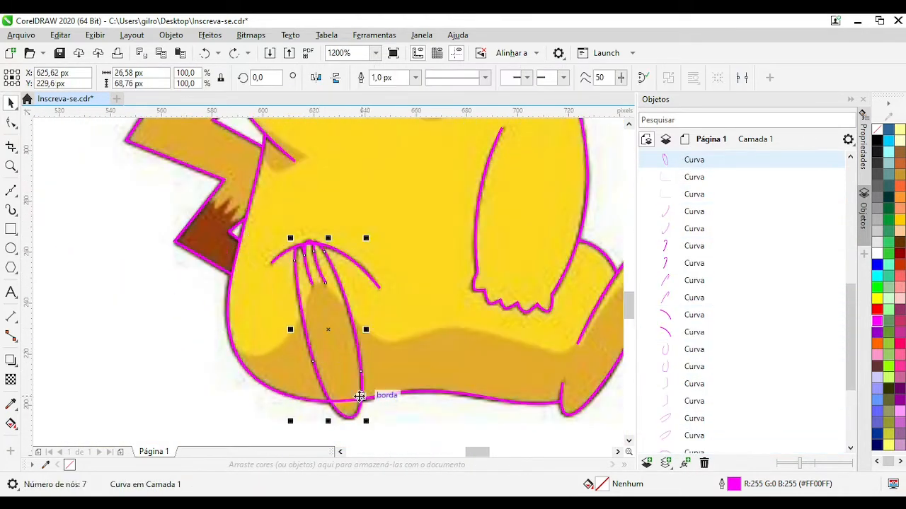
Select the traced curves lying over the bitmap and convert their outlines to filled magenta objects
scroll(381, 314, down, 3)
key(ctrl+a)
scroll(335, 314, up, 3)
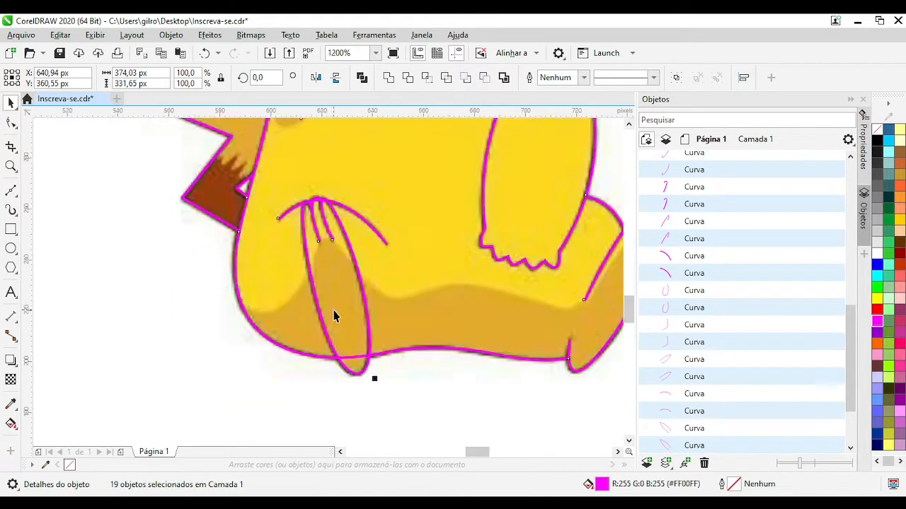
scroll(322, 297, up, 1)
key(Escape)
drag(344, 298, 434, 188)
drag(377, 272, 387, 337)
key(ctrl+z)
key(ctrl+z)
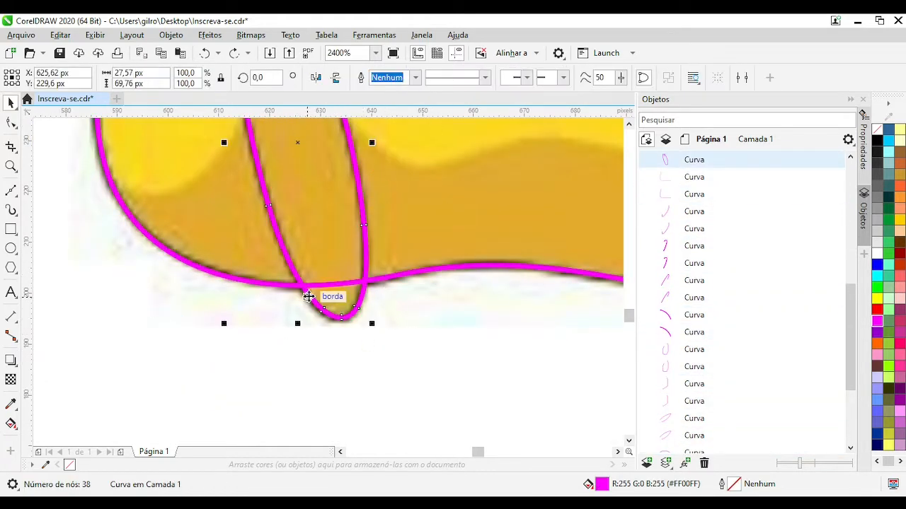
Draw a closed four-node shape around the body outline where it crosses the left foot's tip
scroll(285, 288, up, 2)
key(F10)
key(shift+F9)
click(281, 237)
click(304, 282)
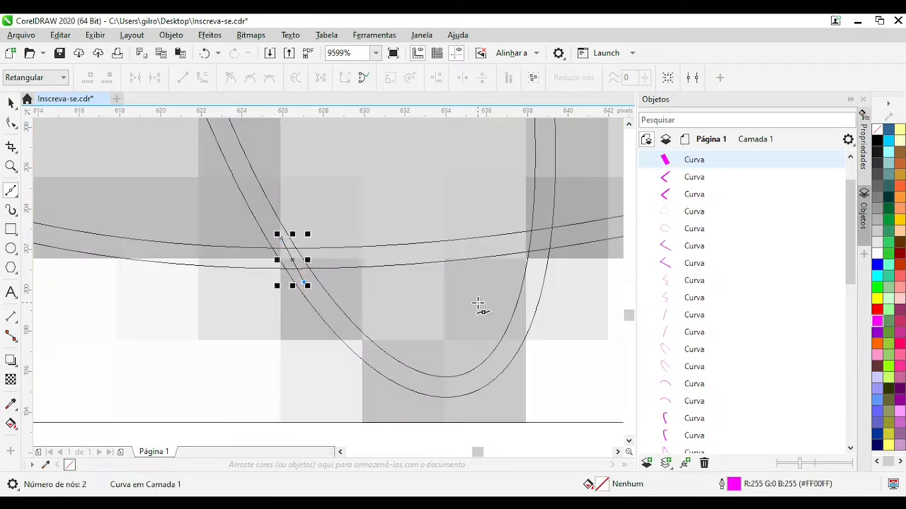
key(shift+F9)
Trim the body outline inside the foot tip with the four-node shape and delete the shape
shift+click(265, 254)
click(378, 78)
click(378, 225)
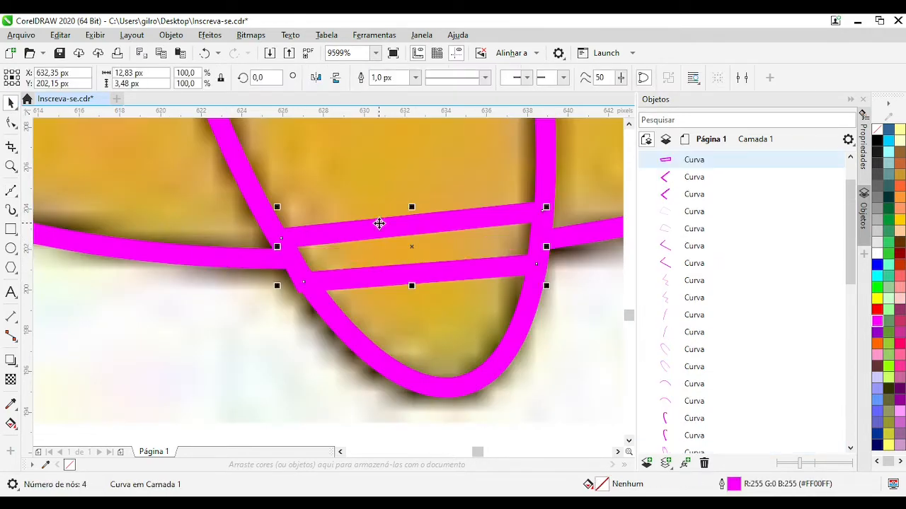
key(Delete)
Move the left foot's outline, toe and leg arc curves aside to compare them with the bitmap underneath
scroll(312, 272, down, 3)
scroll(263, 142, up, 2)
click(391, 249)
scroll(415, 245, up, 1)
key(shift+F9)
key(shift+F9)
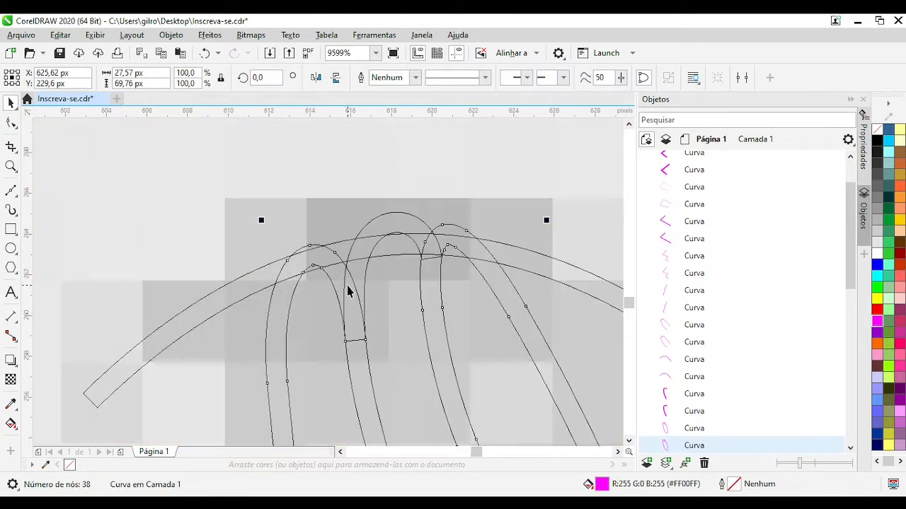
scroll(343, 290, down, 4)
scroll(343, 298, up, 1)
click(324, 256)
shift+click(299, 263)
shift+click(277, 250)
scroll(299, 273, up, 5)
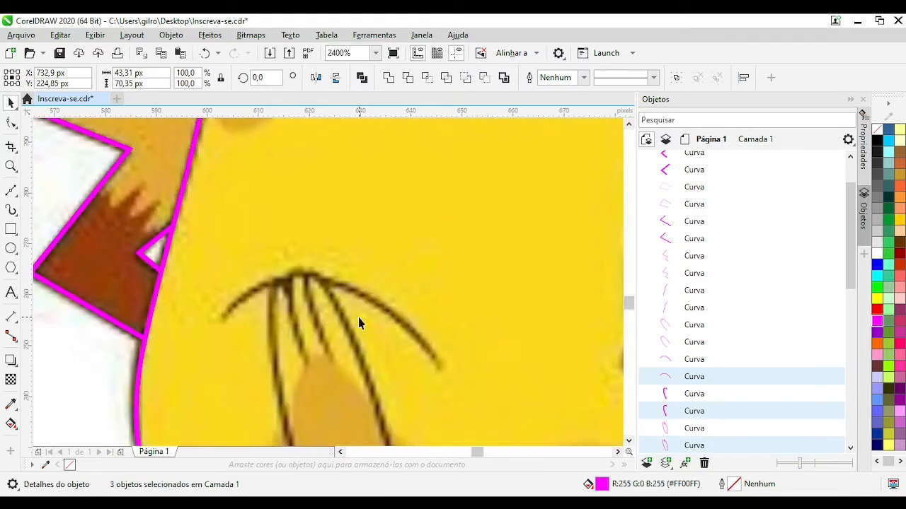
Draw a closed five-node shape around the leg arc where it crosses the left foot's middle toe
key(shift+F9)
key(F10)
click(423, 214)
click(435, 246)
click(347, 248)
key(shift+F9)
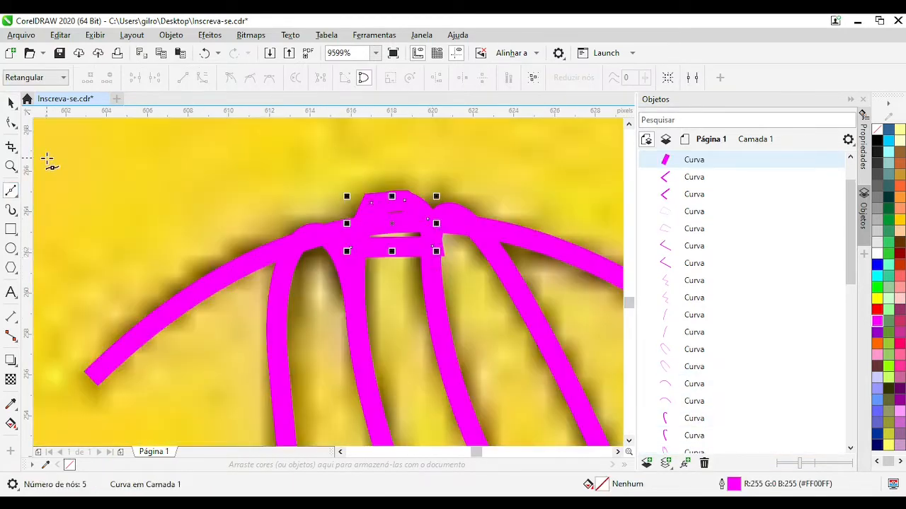
Trim the leg arc inside the middle toe with the five-node shape and delete the shape
click(11, 104)
shift+click(495, 233)
click(379, 77)
click(400, 249)
key(Delete)
Cut the leg arc inside the left foot's right toe using a closed five-node trimming shape, and remove the shape
click(10, 191)
key(shift+F9)
click(225, 261)
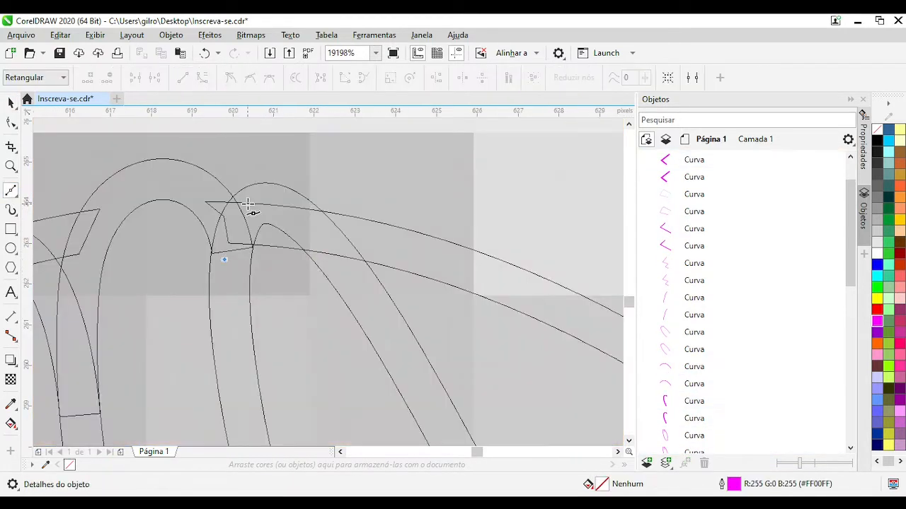
click(247, 201)
click(286, 200)
click(344, 270)
click(323, 291)
click(224, 262)
click(300, 284)
key(Delete)
scroll(299, 285, down, 2)
scroll(186, 279, up, 2)
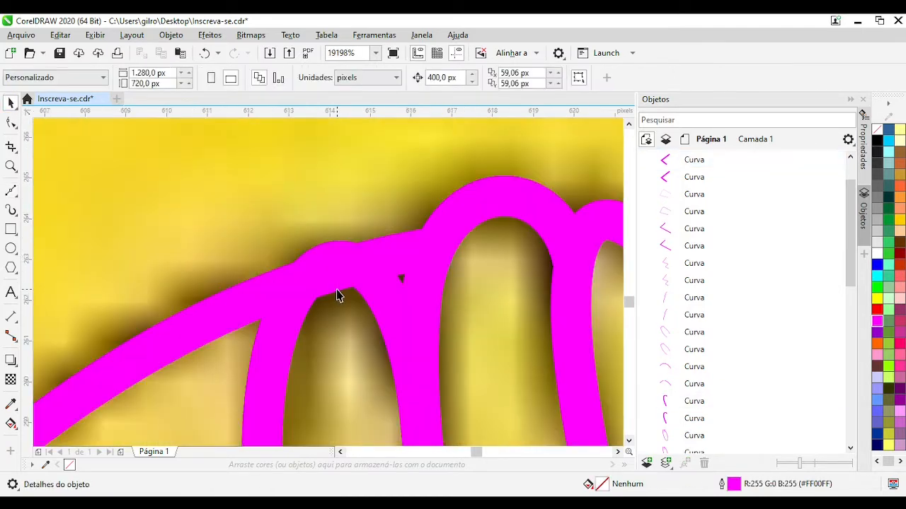
Draw a cutting shape over the leg arc where it crosses the left foot's left toe
key(shift+F9)
click(11, 191)
click(284, 325)
click(329, 268)
key(Escape)
Select the head-top outline beside the left ear and delete one corner node at its blunt end
scroll(430, 324, down, 8)
scroll(363, 244, down, 2)
scroll(417, 170, up, 2)
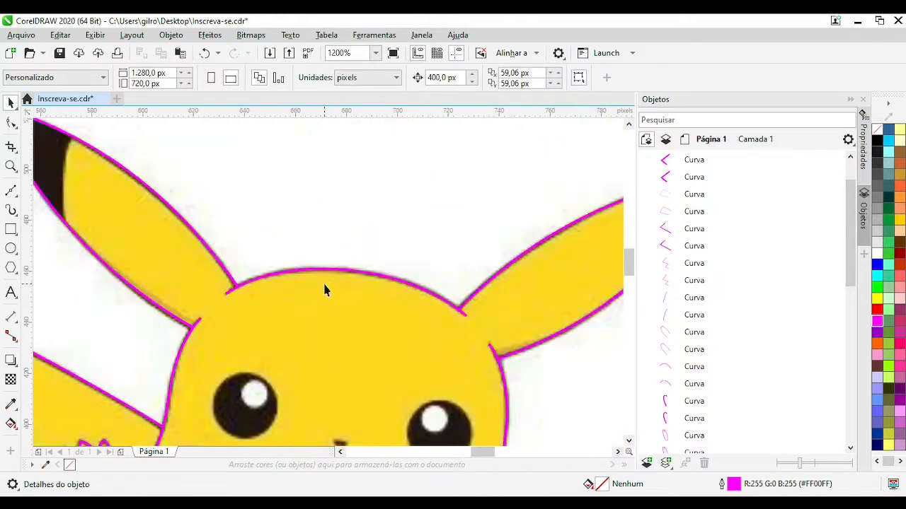
scroll(212, 304, up, 2)
scroll(388, 197, up, 1)
click(355, 277)
key(F10)
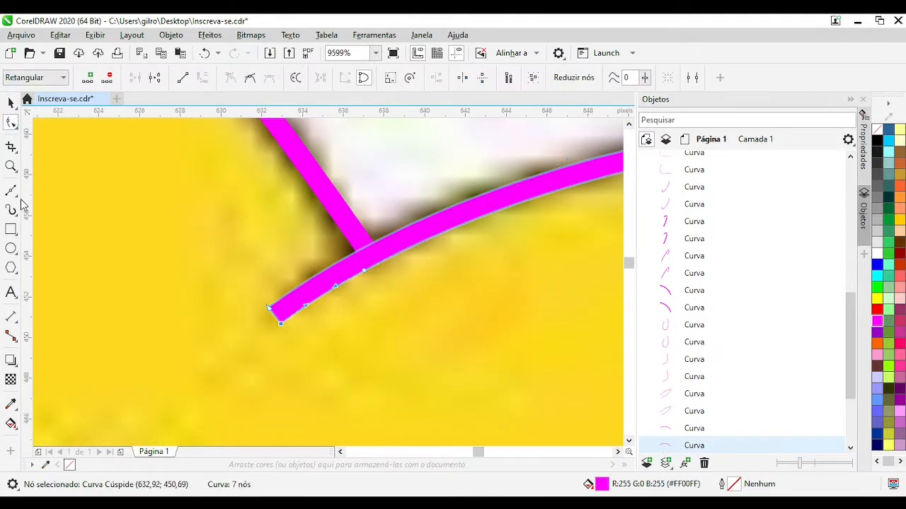
click(72, 228)
click(11, 123)
click(269, 308)
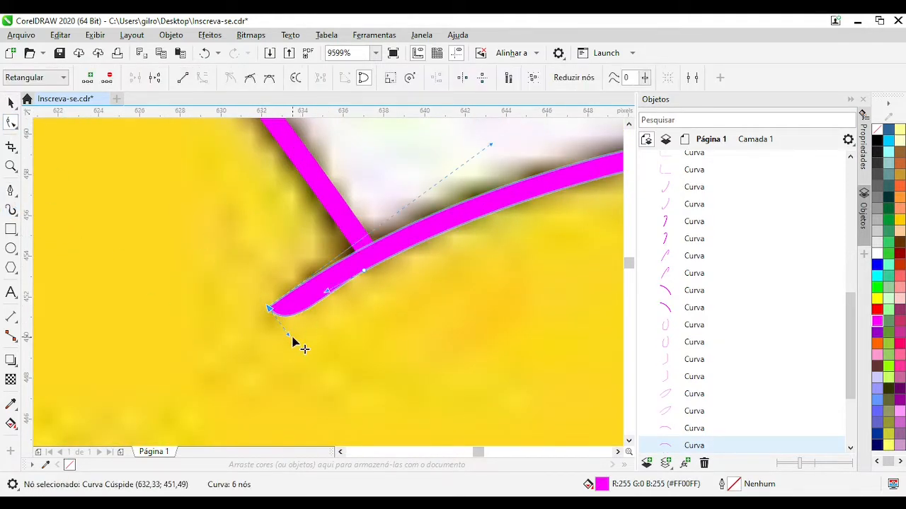
Taper the head-top outline's left end to a point, adding a lower-edge node further along and deleting the nearer one
drag(314, 297, 269, 308)
drag(269, 307, 258, 318)
key(ctrl+z)
double_click(431, 239)
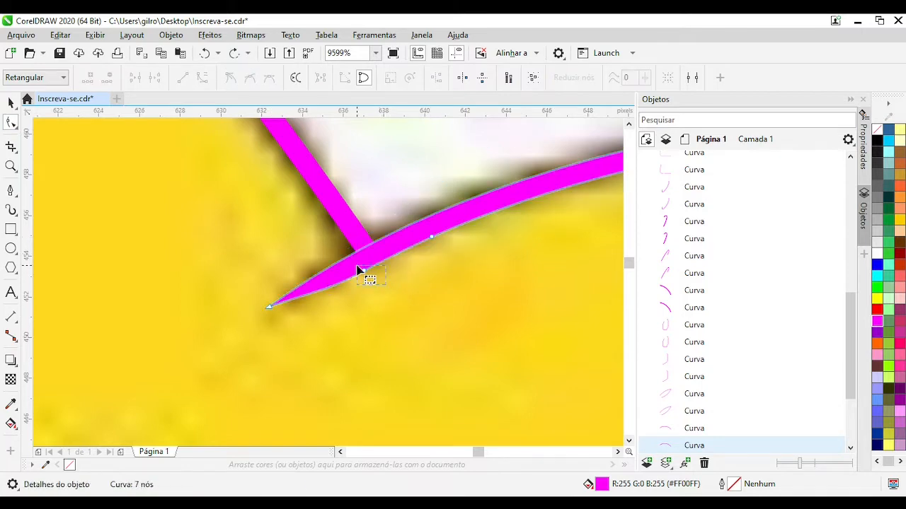
double_click(364, 270)
scroll(333, 274, down, 2)
scroll(376, 247, up, 2)
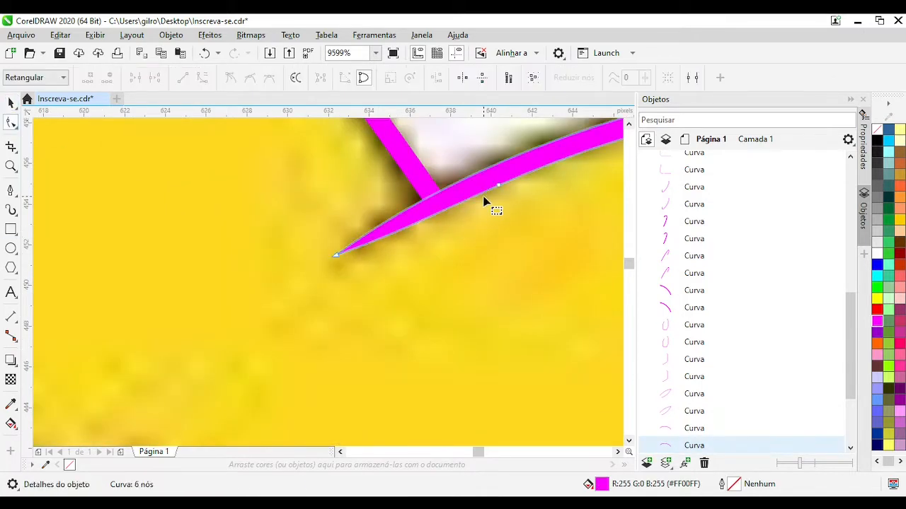
Select the face outline below the left ear and delete a corner node so its upper end tapers to a point
scroll(406, 202, down, 2)
scroll(328, 274, up, 2)
click(327, 272)
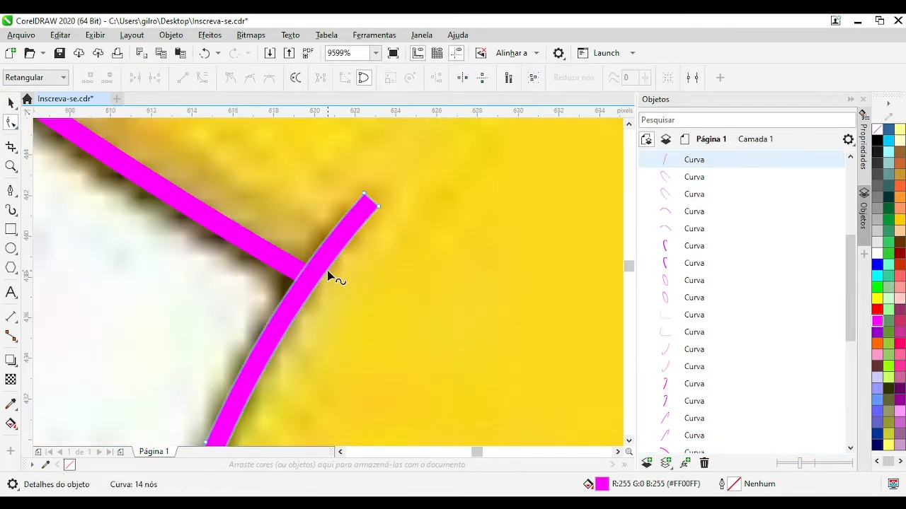
key(Delete)
click(295, 320)
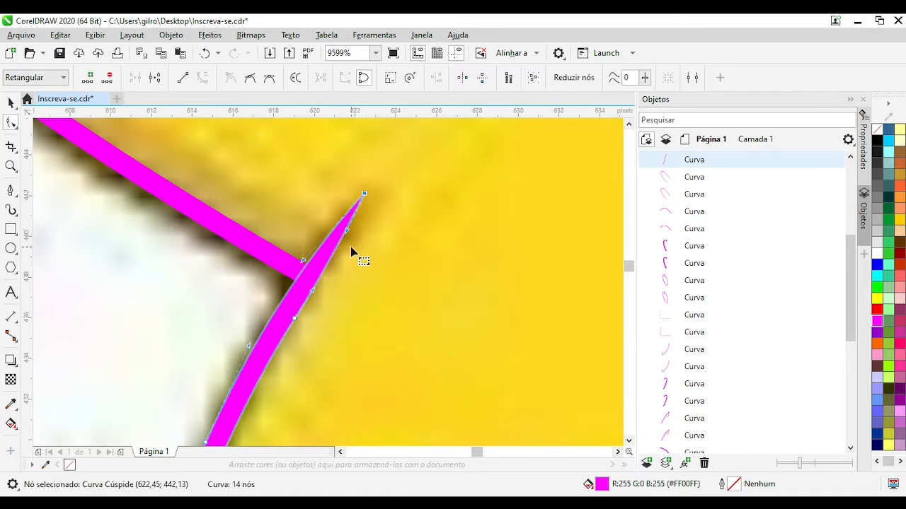
key(ctrl+z)
Smooth the inner edge of the left face outline's tapered tip by deleting its extra nodes
drag(286, 351, 351, 257)
click(358, 225)
key(Delete)
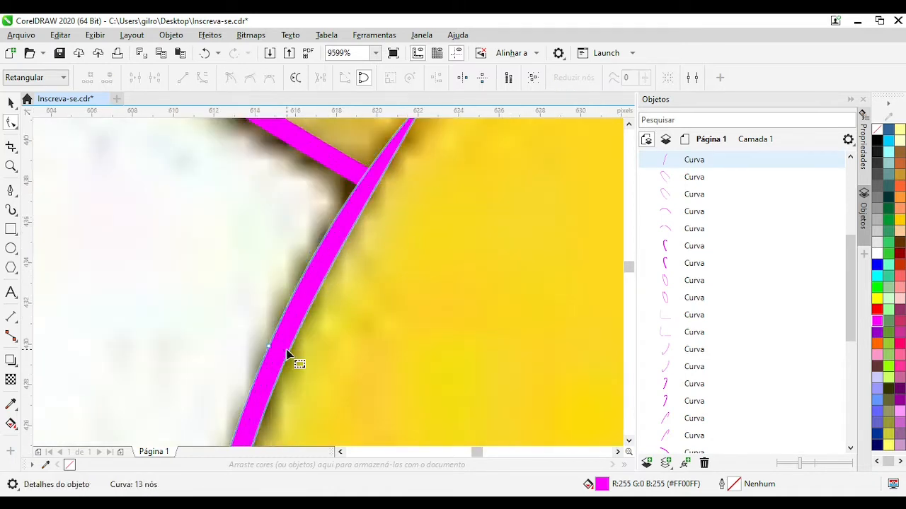
click(382, 181)
key(Delete)
Add a node on the lower edge of the head-top outline, along its tapered left end
scroll(386, 185, down, 1)
scroll(370, 222, down, 1)
scroll(395, 231, up, 1)
click(401, 248)
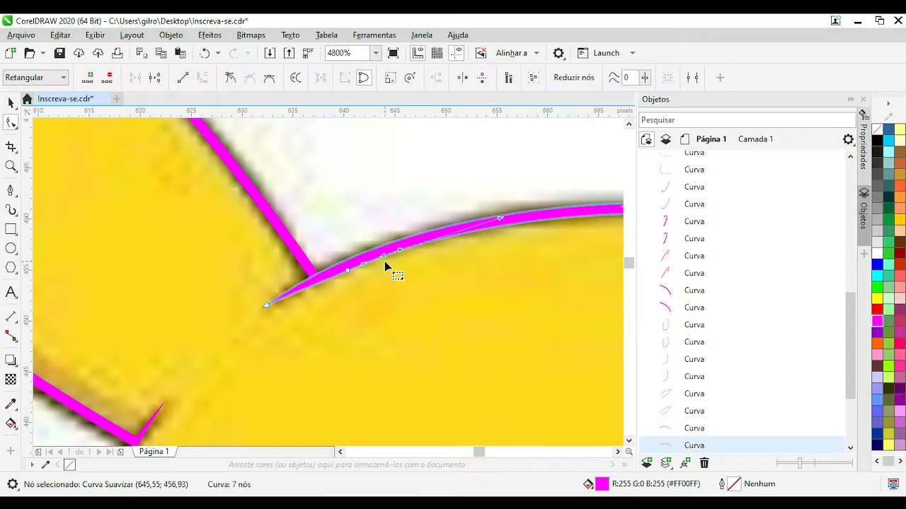
Taper the right face outline's upper end to a point below the right ear and adjust its edge
scroll(372, 307, down, 3)
scroll(435, 298, up, 2)
click(415, 304)
scroll(415, 302, up, 1)
click(288, 205)
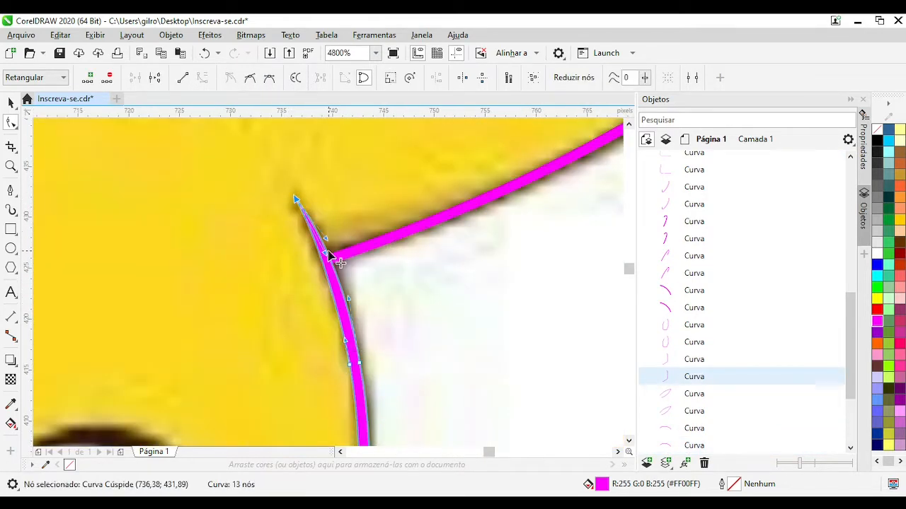
drag(329, 251, 332, 250)
scroll(344, 248, down, 1)
Taper the right end of the head-top outline to a point where it meets the right ear
click(243, 197)
scroll(243, 200, up, 1)
double_click(295, 253)
drag(363, 311, 312, 265)
key(space)
scroll(393, 265, up, 1)
key(space)
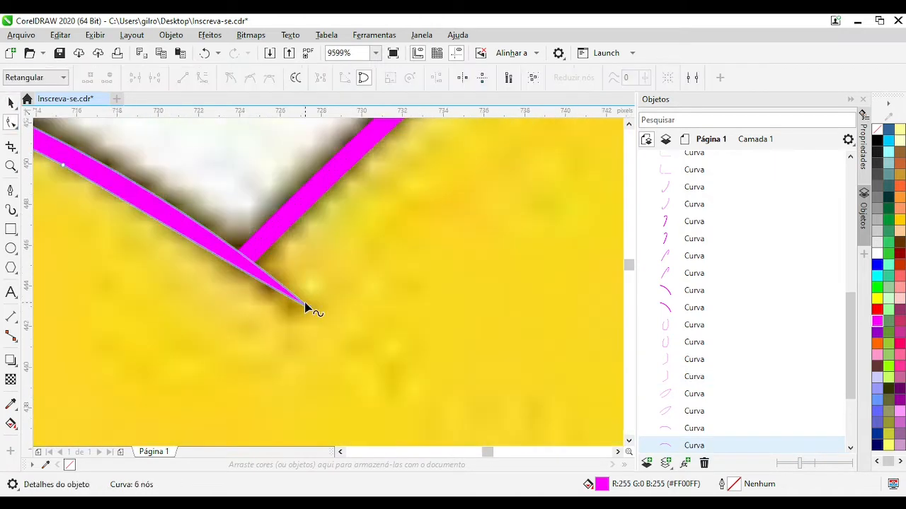
scroll(273, 257, down, 1)
key(space)
Select the arc above the left foot's toes and taper its left end to a point
scroll(353, 314, down, 4)
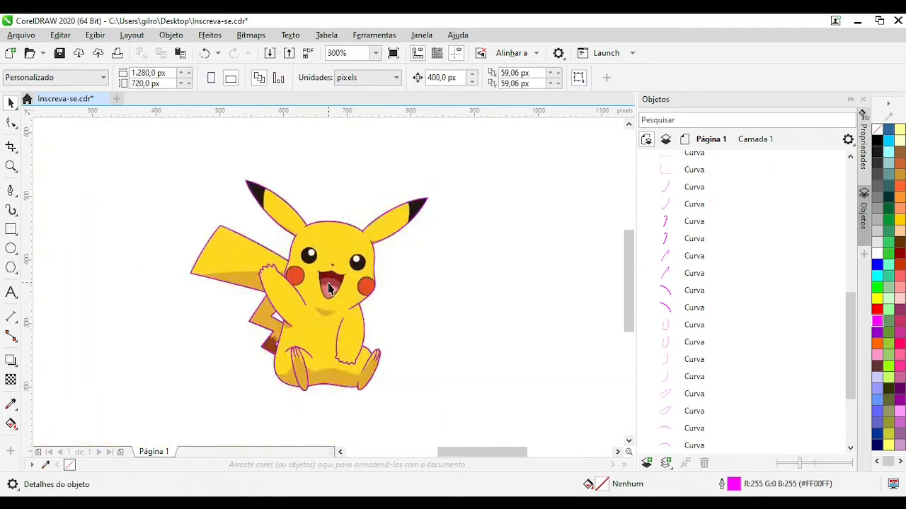
scroll(359, 265, up, 3)
click(359, 265)
key(space)
scroll(347, 305, up, 2)
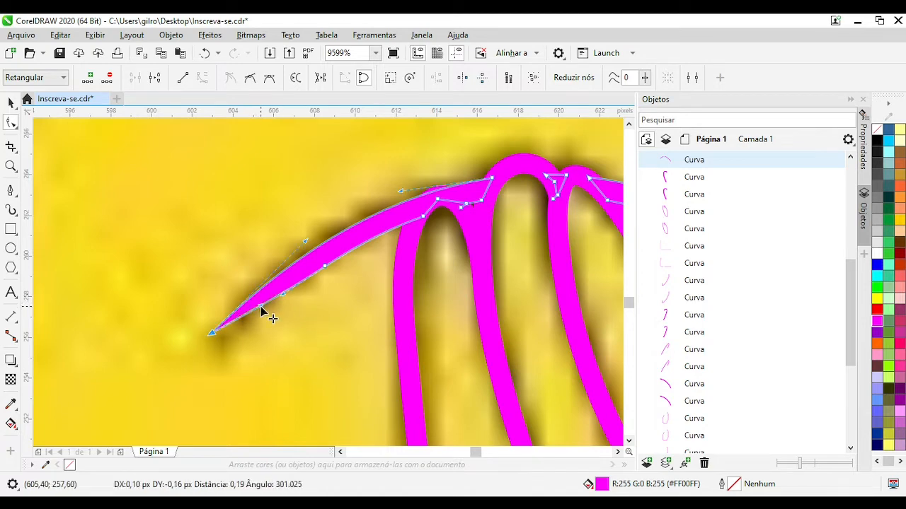
key(Delete)
Taper the right end of the arc above the left foot to a point
scroll(331, 271, down, 1)
scroll(456, 257, down, 1)
scroll(556, 317, up, 1)
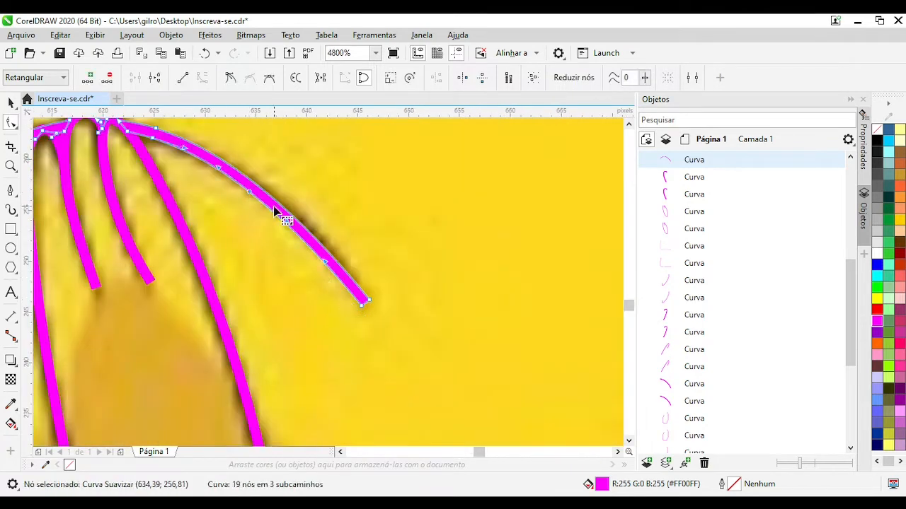
scroll(311, 283, down, 1)
key(space)
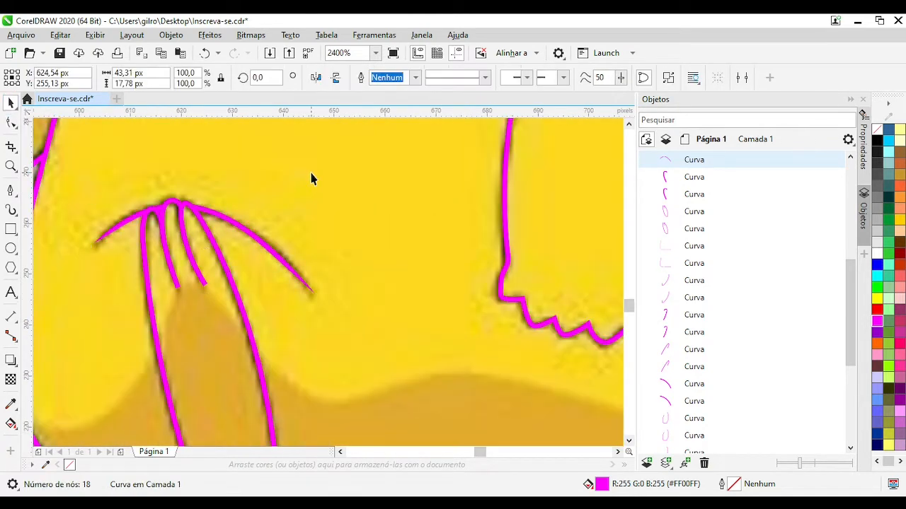
scroll(312, 176, down, 1)
drag(445, 349, 503, 293)
scroll(327, 297, down, 1)
key(ctrl+z)
Taper the lower end of the right foot's long inner outline to a point
scroll(328, 317, up, 2)
drag(286, 232, 291, 228)
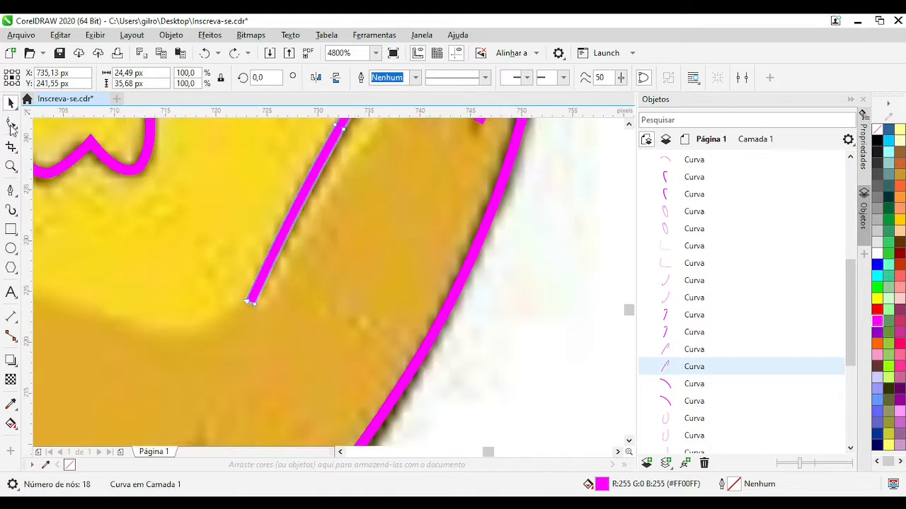
key(F10)
scroll(302, 257, down, 1)
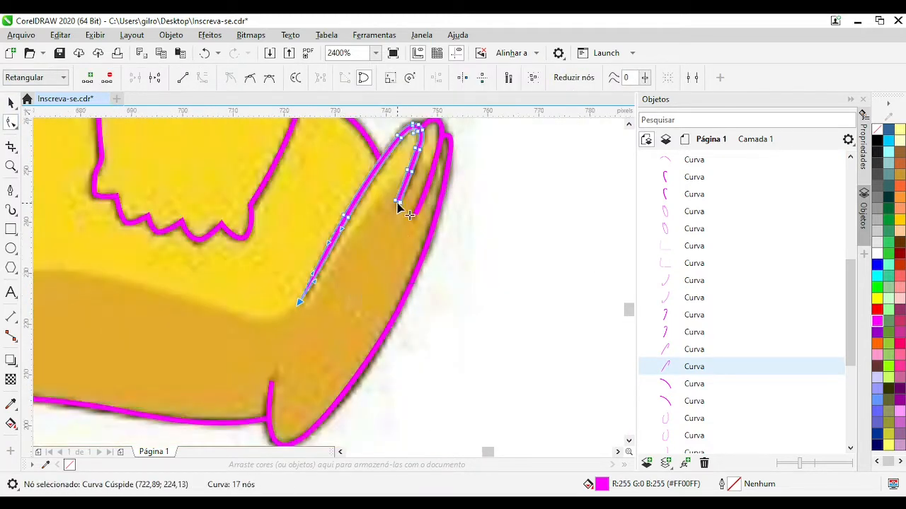
Taper the free end of the right foot's first toe line by deleting a corner node and adjusting its edge
scroll(399, 203, up, 1)
click(323, 279)
key(Delete)
click(334, 281)
drag(319, 271, 333, 257)
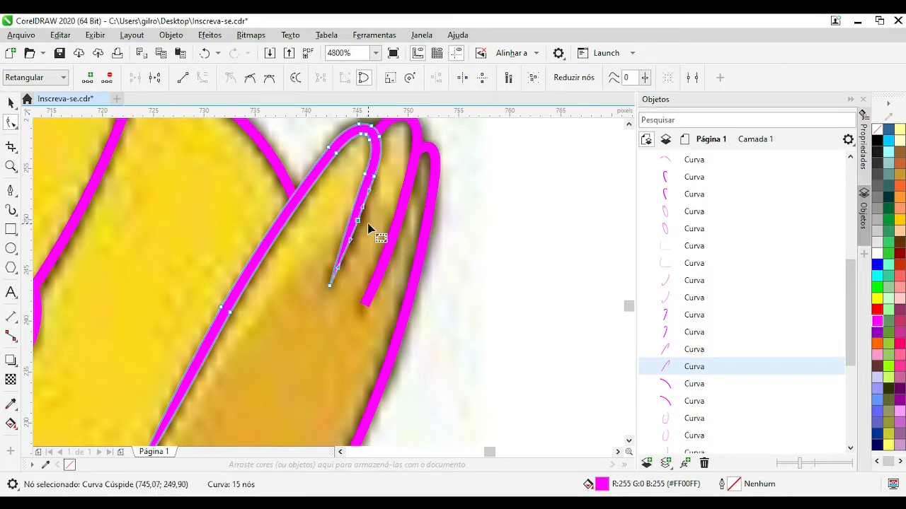
Undo the last two node edits on the right foot's first toe line and reshape its tapered tip
key(space)
scroll(368, 244, down, 1)
scroll(335, 281, up, 1)
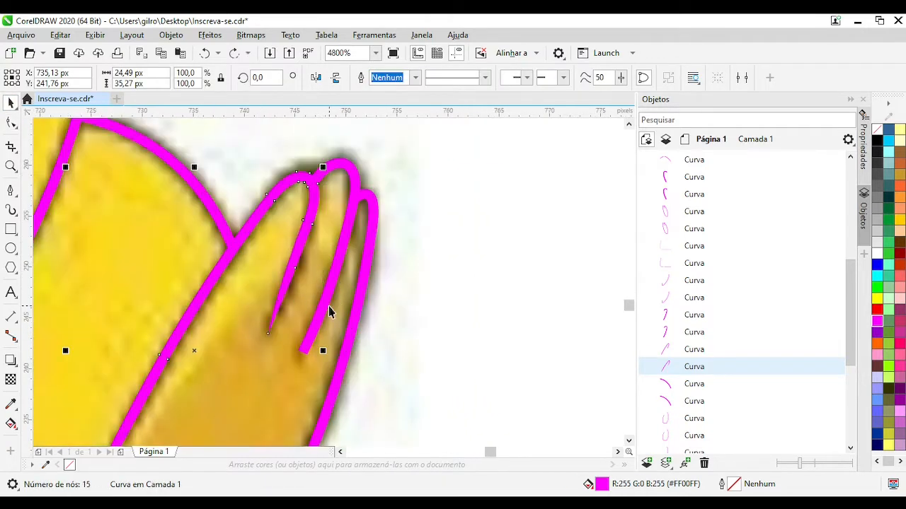
key(ctrl+z)
key(ctrl+z)
key(space)
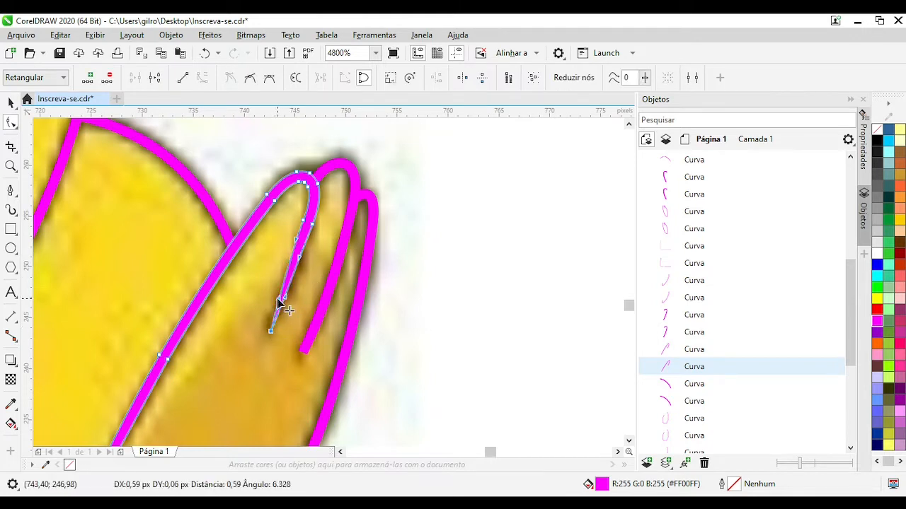
drag(279, 304, 269, 337)
Taper the right foot's second toe line to a point and readjust the tips of both toe lines
click(316, 276)
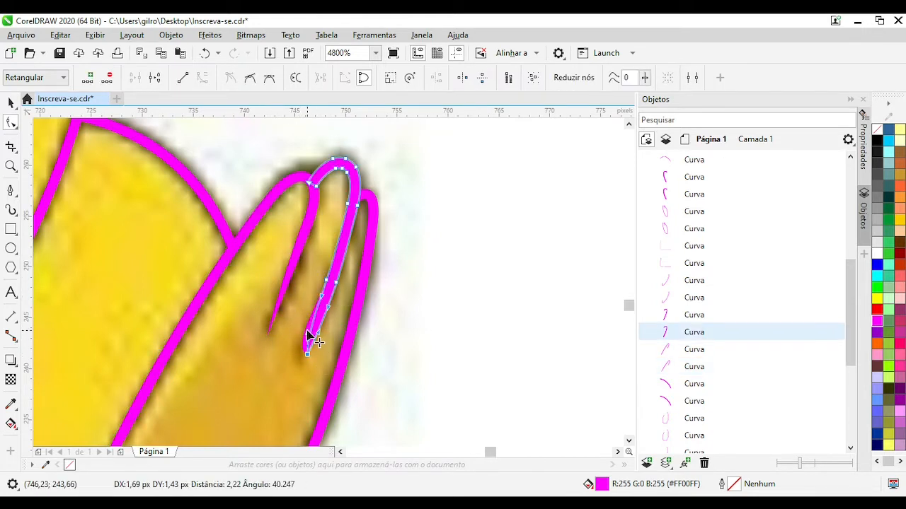
click(276, 337)
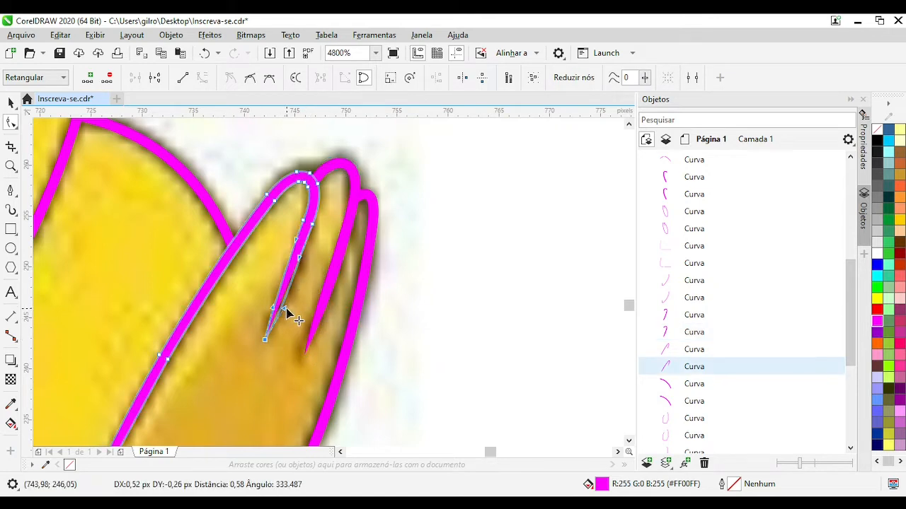
click(302, 354)
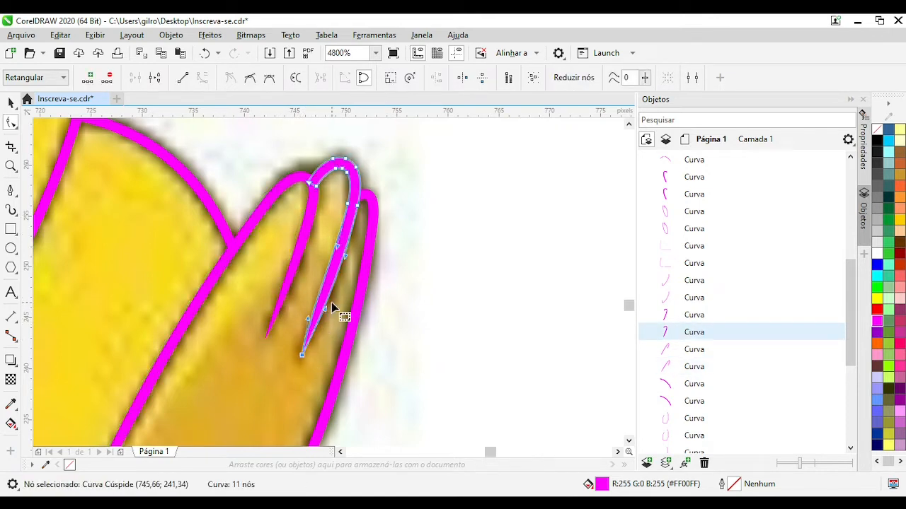
Taper the heel end of the right foot's outer outline to a point
scroll(316, 324, down, 2)
click(284, 327)
scroll(285, 327, up, 2)
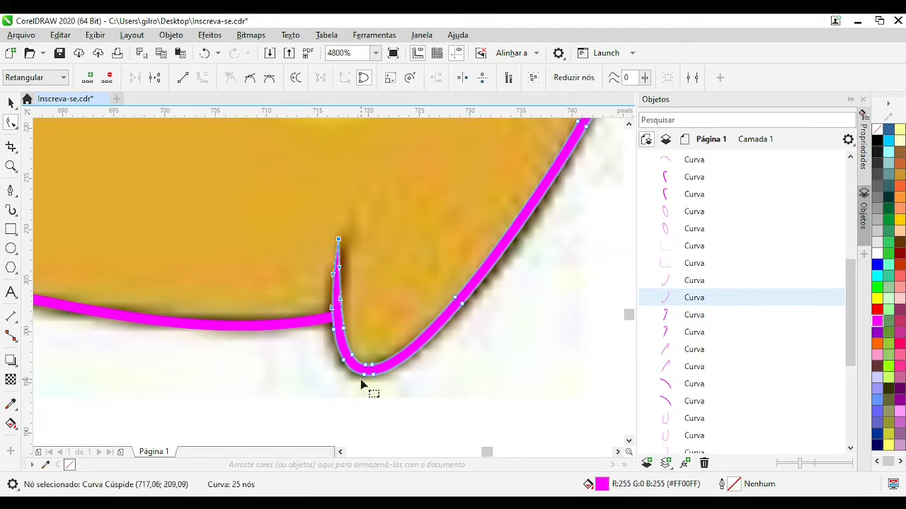
Taper the lower end of the left foot's first short toe line by deleting its extra end nodes
scroll(156, 279, down, 3)
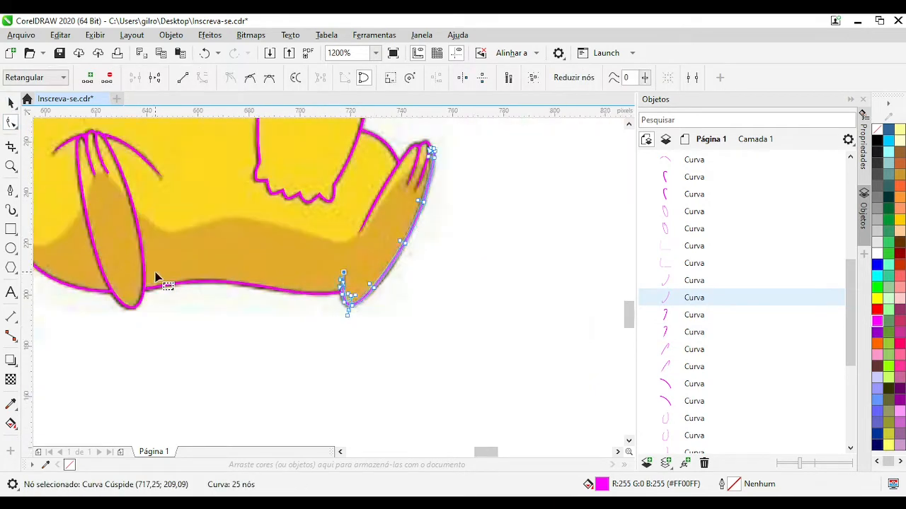
scroll(333, 288, up, 2)
scroll(338, 303, up, 2)
click(331, 293)
scroll(292, 281, up, 1)
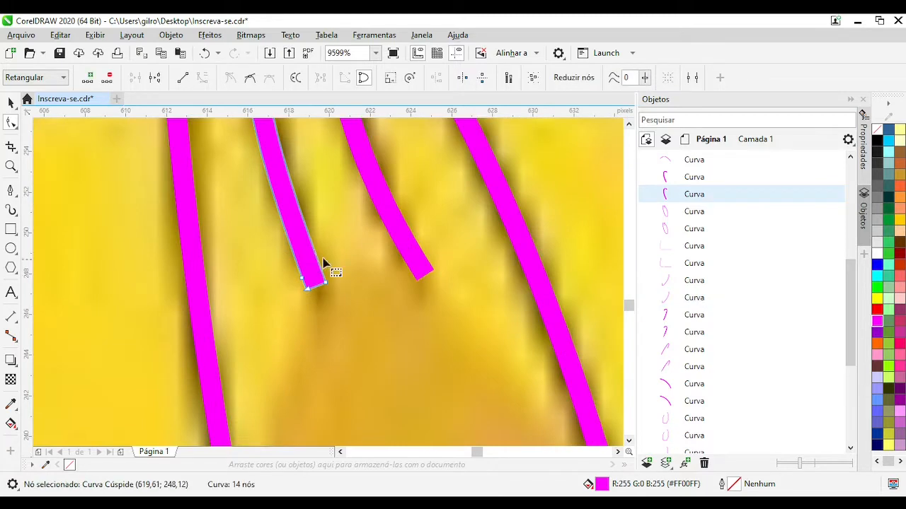
key(Delete)
scroll(326, 276, down, 1)
click(319, 283)
key(Delete)
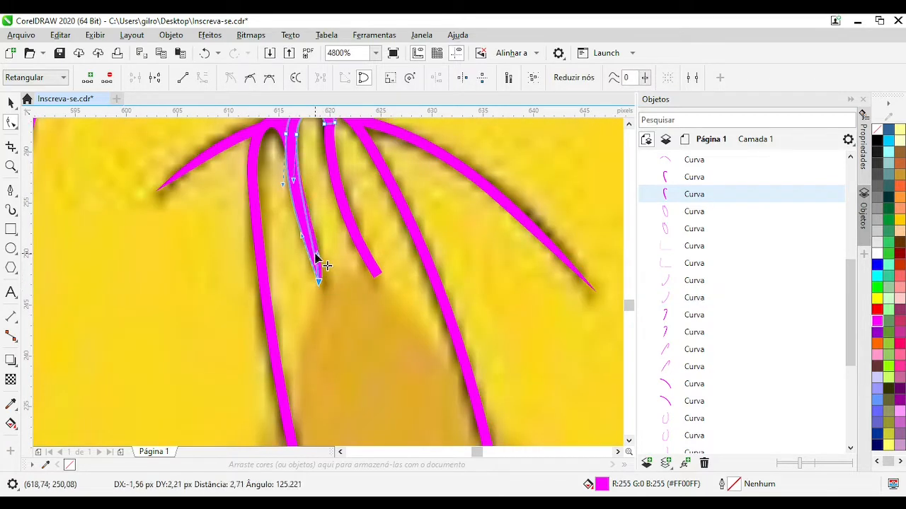
Taper the lower end of the left foot's second short toe line to a point and deselect the curve
click(387, 276)
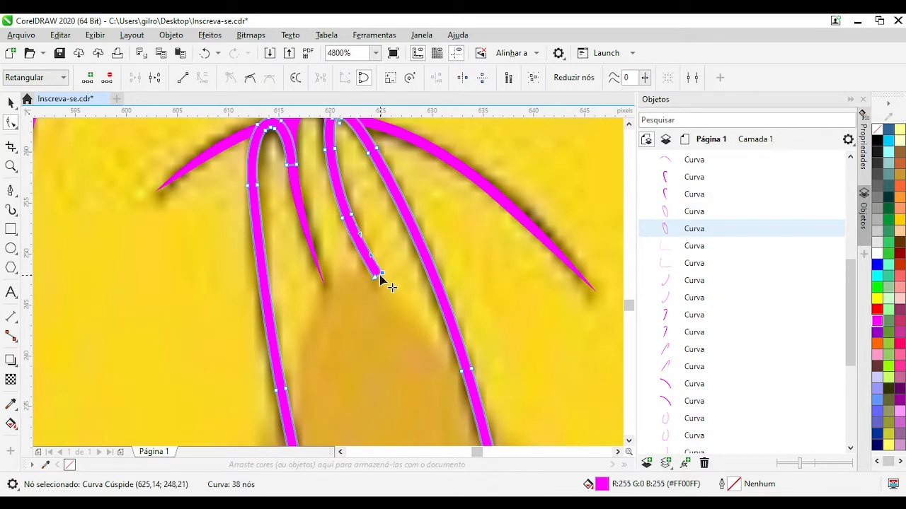
drag(365, 252, 365, 250)
scroll(446, 290, down, 1)
click(10, 103)
scroll(145, 311, down, 1)
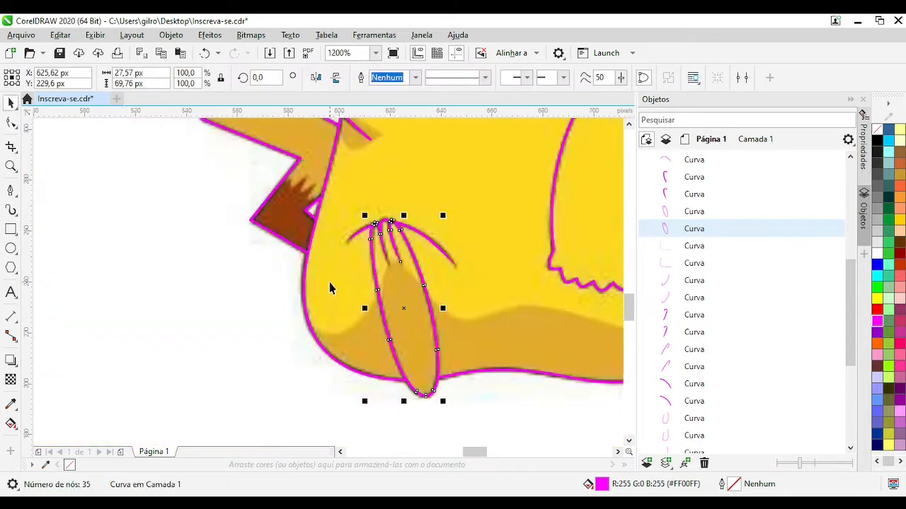
click(329, 283)
Select the raised arm outline and taper its lower end beside the tail to a point
scroll(329, 283, down, 1)
scroll(349, 212, up, 3)
click(319, 316)
key(F10)
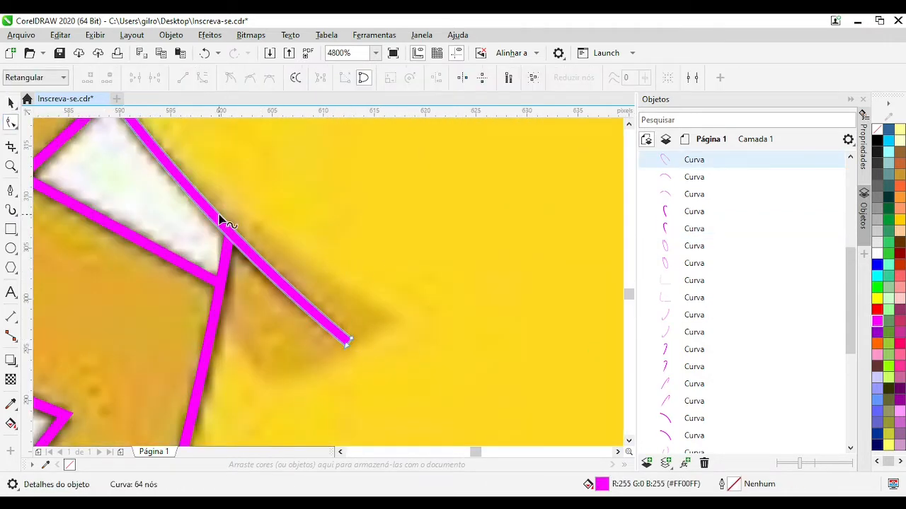
Taper the raised arm outline's other free end below the left cheek to a point and deselect it
scroll(317, 312, down, 2)
scroll(323, 283, up, 2)
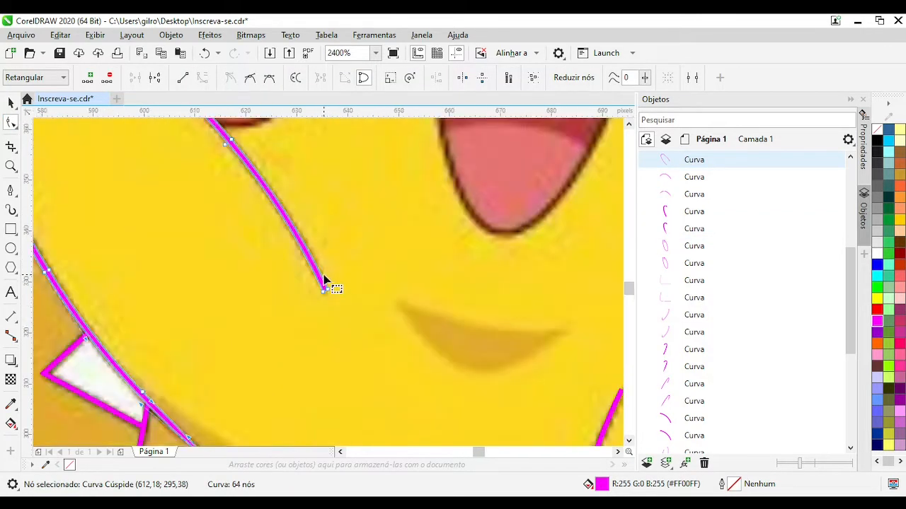
key(Delete)
scroll(354, 307, down, 2)
key(space)
click(329, 288)
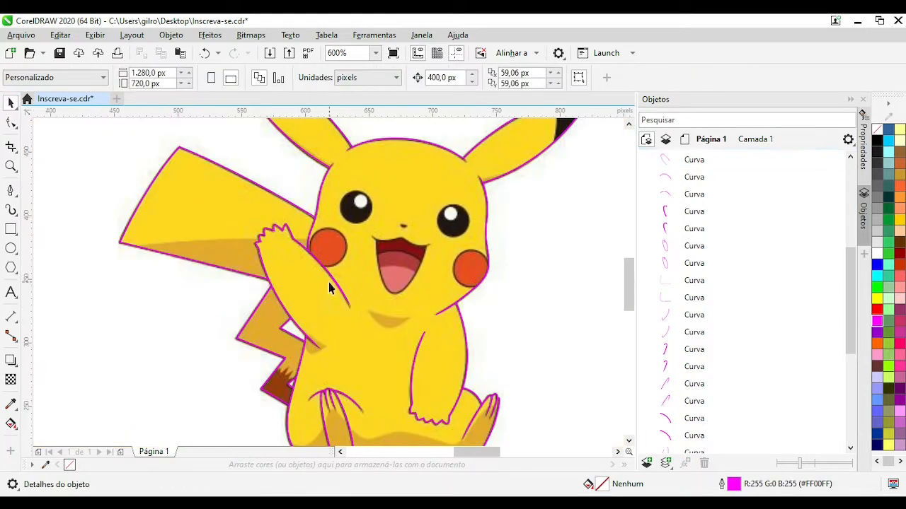
Move the traced outlines off the picture to examine their loose ends and undo the move
scroll(326, 265, down, 3)
drag(287, 237, 382, 326)
drag(344, 305, 494, 303)
click(512, 273)
scroll(512, 274, up, 3)
scroll(329, 244, up, 2)
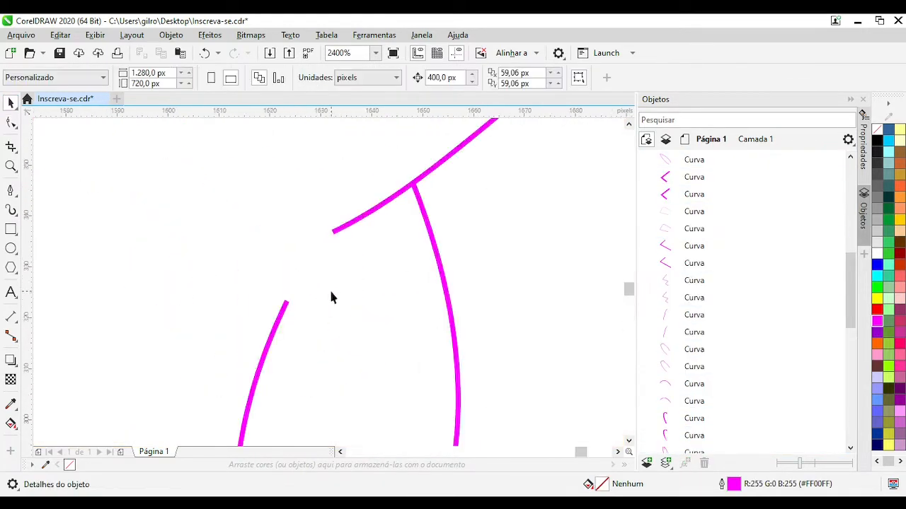
scroll(329, 288, down, 5)
key(ctrl+z)
Taper the chin end of the right face outline to a point and align its tip with the picture
click(465, 379)
scroll(465, 379, up, 2)
key(space)
click(359, 280)
scroll(244, 315, down, 1)
double_click(261, 319)
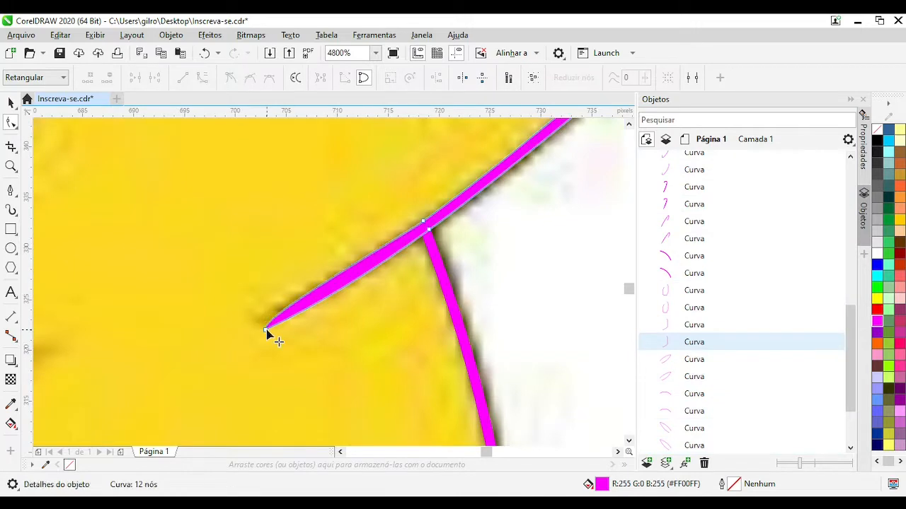
click(266, 330)
drag(260, 314, 297, 305)
drag(266, 329, 266, 322)
scroll(307, 290, down, 2)
Taper the upper end of the lowered arm's inner line to a point and deselect the curve
scroll(272, 336, up, 2)
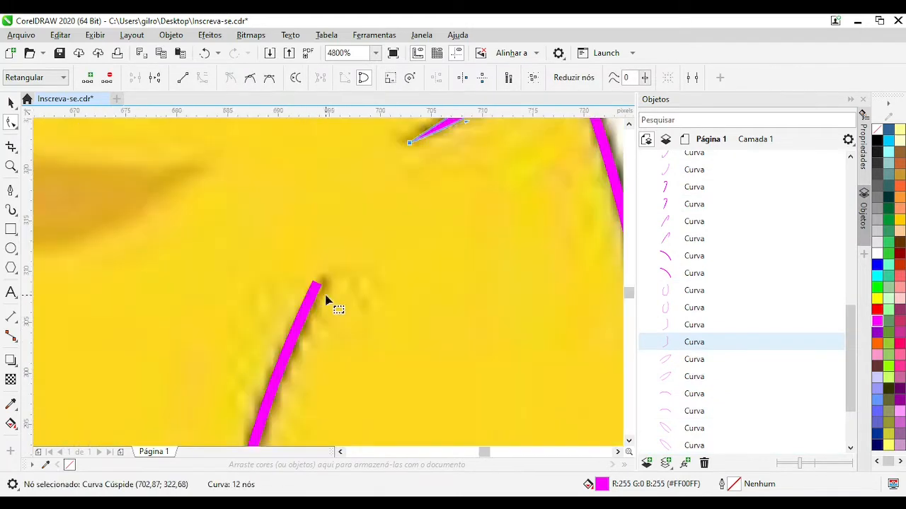
click(319, 291)
scroll(343, 265, down, 1)
double_click(342, 247)
click(345, 249)
drag(328, 240, 326, 261)
key(space)
click(532, 212)
Move all traced outlines beside the picture to examine the finished line art and undo the move
scroll(316, 264, down, 3)
scroll(349, 214, up, 1)
scroll(318, 335, down, 2)
drag(205, 190, 407, 354)
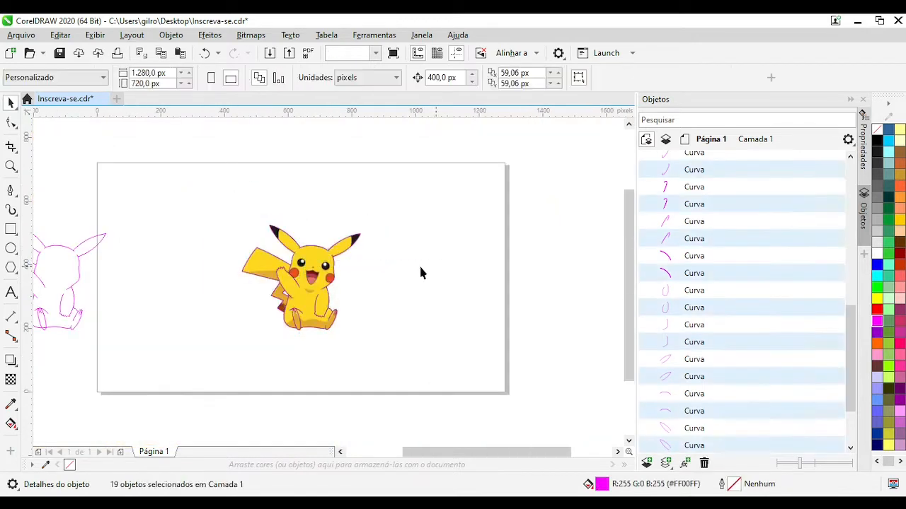
key(Right)
click(468, 361)
scroll(468, 278, up, 2)
scroll(232, 379, down, 2)
scroll(202, 421, up, 2)
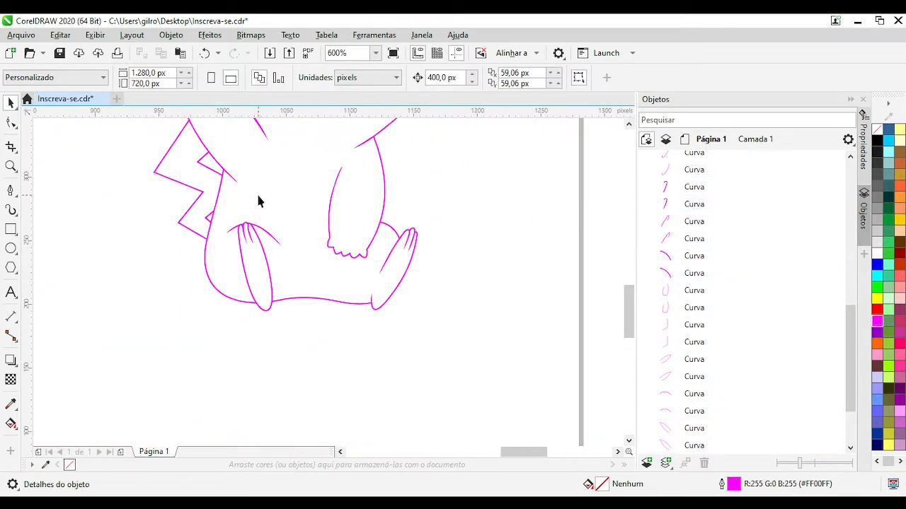
scroll(360, 341, down, 2)
scroll(328, 283, up, 3)
scroll(328, 284, down, 1)
scroll(269, 166, down, 2)
key(ctrl+z)
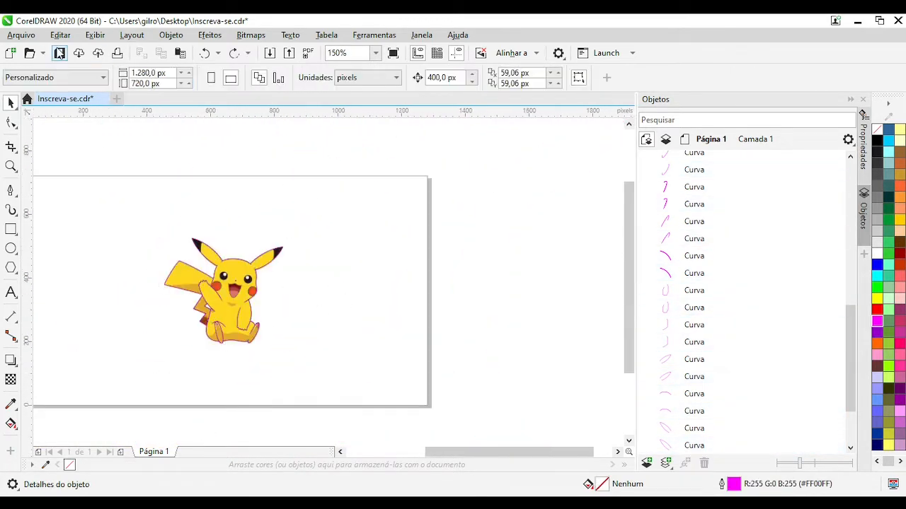
Draw an ellipse about 29 by 30 px around the left red cheek
scroll(215, 286, up, 4)
key(F7)
mouse_move(222, 217)
mouse_down()
mouse_move(330, 340)
mouse_move(374, 373)
mouse_up()
Copy the cheek ellipse onto the right cheek and resize the copy to about 27.5 by 28.6 px
scroll(342, 279, down, 1)
right_click(348, 289)
drag(329, 285, 601, 328)
scroll(599, 358, up, 1)
drag(364, 321, 358, 312)
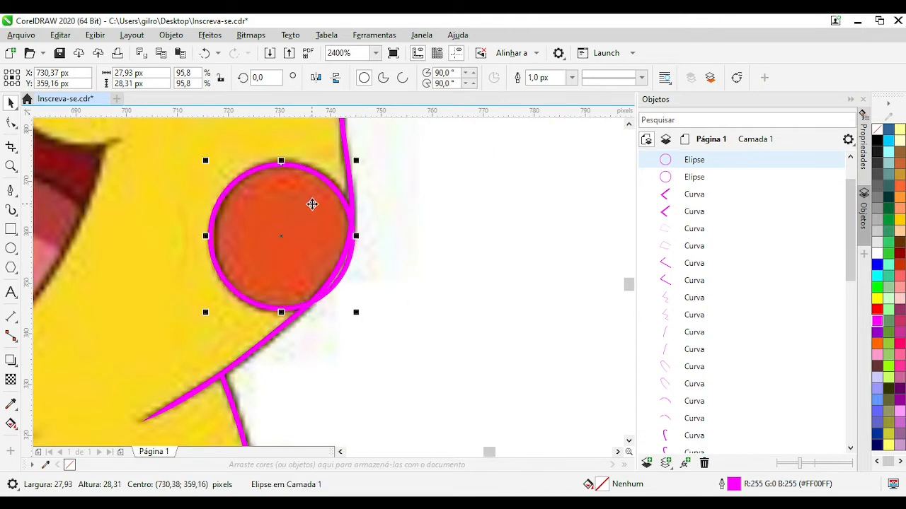
drag(356, 162, 359, 160)
drag(207, 311, 205, 314)
drag(206, 237, 210, 238)
scroll(238, 242, down, 1)
scroll(74, 270, up, 1)
click(331, 248)
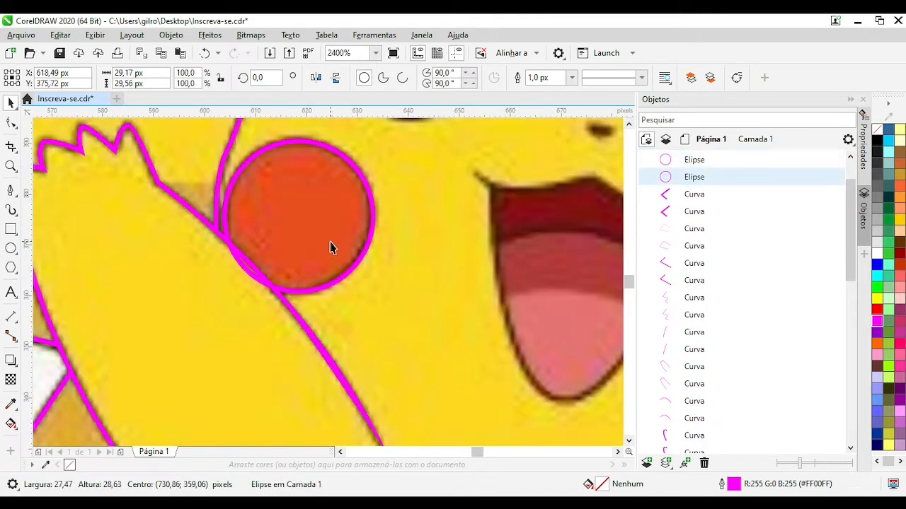
Draw a circle around the left eye and fit it to a diameter of about 25.65 px
scroll(442, 267, down, 1)
scroll(388, 203, up, 1)
key(F7)
drag(127, 160, 254, 288)
key(space)
drag(207, 213, 467, 213)
drag(456, 215, 190, 213)
drag(253, 289, 258, 294)
Make a smaller copy of the left eye circle, filled with magenta and without an outline
scroll(258, 295, down, 1)
scroll(158, 245, up, 1)
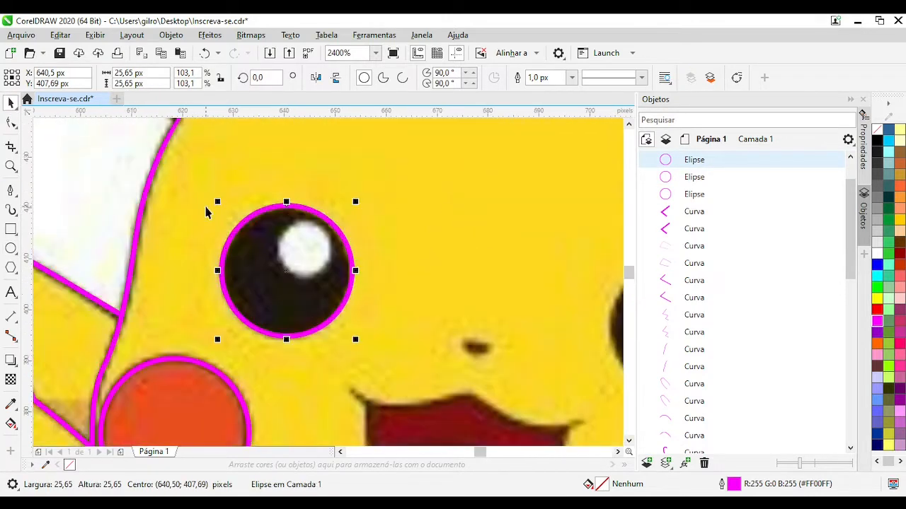
drag(218, 201, 256, 239)
drag(288, 272, 245, 284)
click(878, 321)
right_click(877, 129)
Fit the filled magenta ellipse over the left eye's white highlight and select the eye circle
drag(245, 284, 320, 249)
drag(320, 249, 335, 249)
scroll(319, 215, up, 1)
click(210, 293)
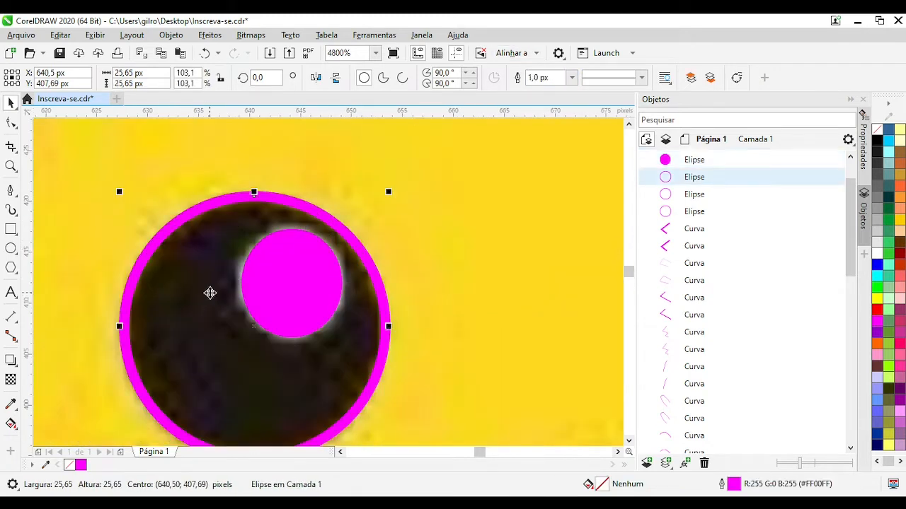
Try to fill the left eye circle with magenta
click(877, 321)
scroll(345, 283, down, 1)
scroll(319, 283, down, 1)
key(ctrl+z)
Copy the left eye's circle and highlight onto the right eye and mirror the copy horizontally
drag(179, 228, 341, 330)
drag(308, 303, 502, 329)
scroll(502, 329, up, 2)
scroll(311, 258, down, 1)
drag(381, 268, 197, 268)
drag(197, 266, 322, 267)
scroll(333, 267, up, 1)
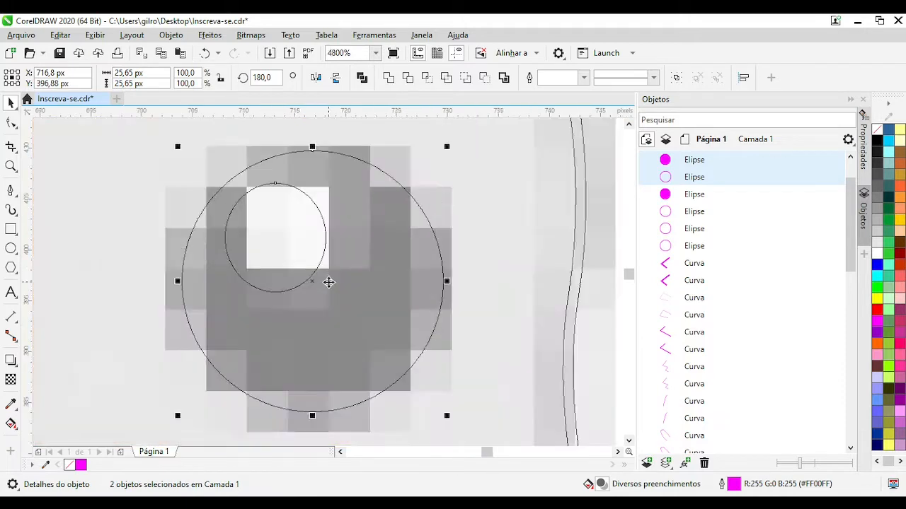
Try to fill the right eye's copied ellipses with magenta and remove their outline
scroll(382, 255, down, 1)
click(877, 321)
right_click(878, 130)
scroll(337, 270, down, 1)
key(ctrl+z)
key(ctrl+z)
click(375, 294)
Fit the right eye's filled magenta ellipse over its white highlight
scroll(346, 296, up, 1)
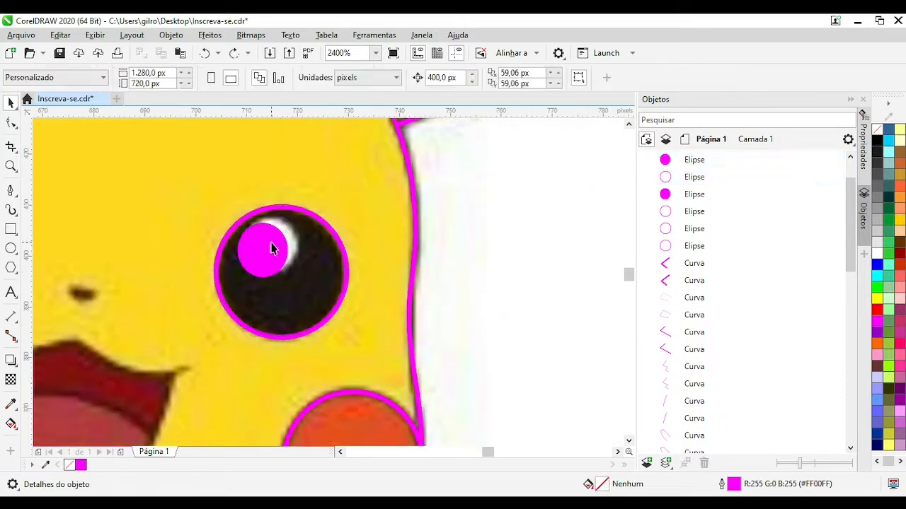
drag(271, 247, 333, 282)
drag(323, 290, 272, 250)
key(Escape)
scroll(329, 289, down, 2)
scroll(90, 311, up, 1)
Select both cheek ellipses and convert their outlines to objects
click(372, 286)
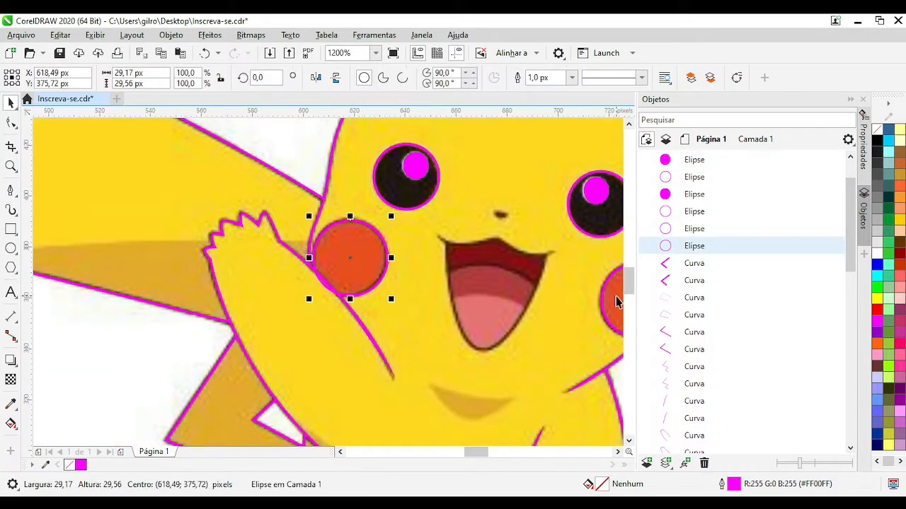
shift+click(601, 301)
key(ctrl+shift+q)
Draw a closed shape about 11.5 by 11.1 px along the arm line, around the left cheek ring's part beyond it
scroll(331, 280, up, 2)
key(shift+F9)
click(11, 193)
scroll(263, 202, up, 1)
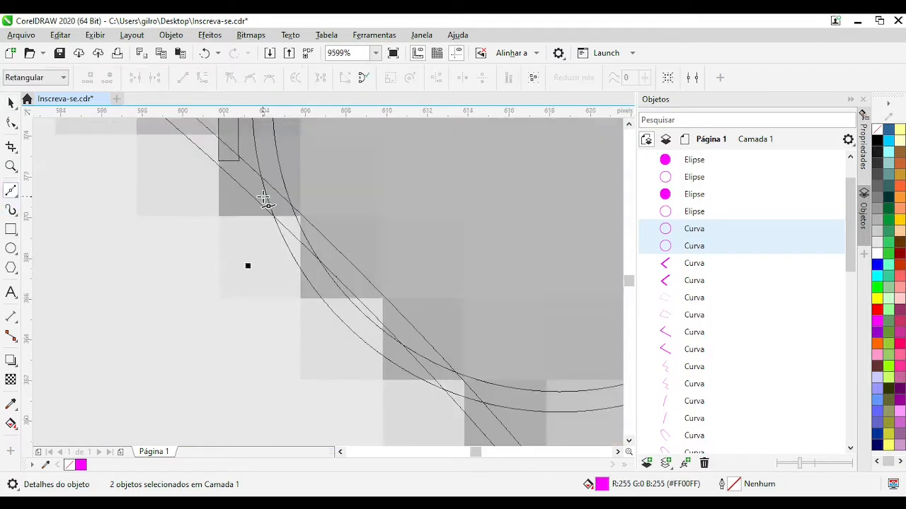
click(255, 188)
click(344, 267)
key(space)
scroll(301, 199, down, 1)
Trim the left cheek ring with the closed shape and delete that shape
key(shift+F9)
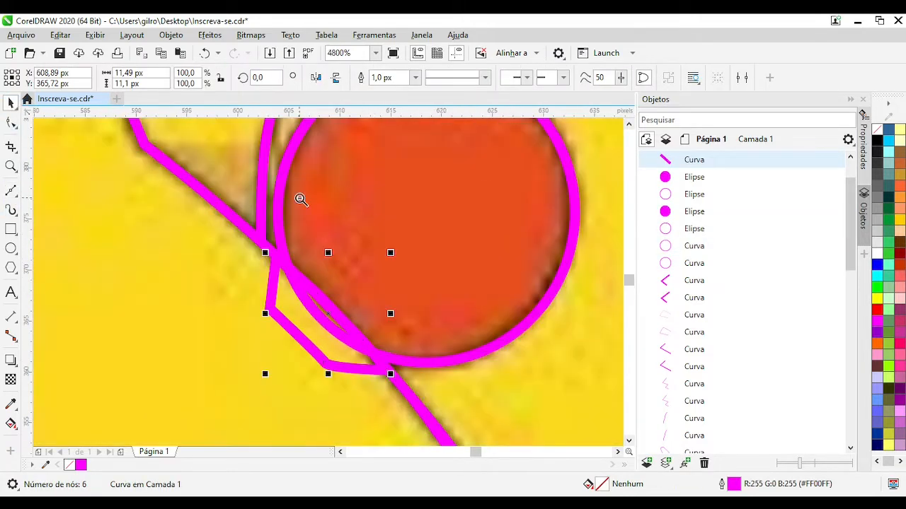
shift+click(288, 162)
click(445, 78)
click(319, 295)
key(Delete)
scroll(212, 263, down, 3)
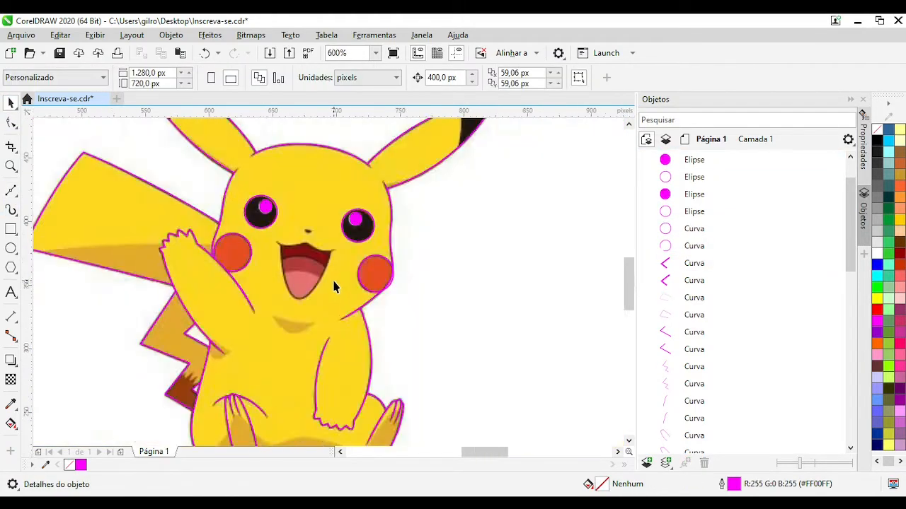
Draw a closed shape along the face outline around the part of the right cheek ring outside the face
scroll(401, 290, up, 3)
click(11, 193)
key(shift+F9)
click(220, 331)
click(261, 289)
click(299, 245)
drag(317, 199, 334, 241)
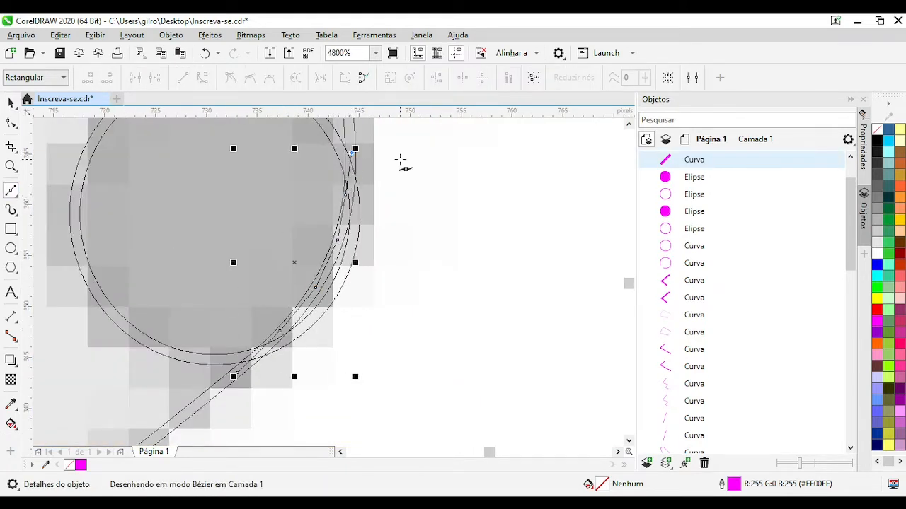
Trim the right cheek ring with the closed shape and delete that shape
key(space)
key(shift+F9)
shift+click(269, 162)
click(445, 78)
click(414, 311)
key(Delete)
scroll(329, 285, down, 3)
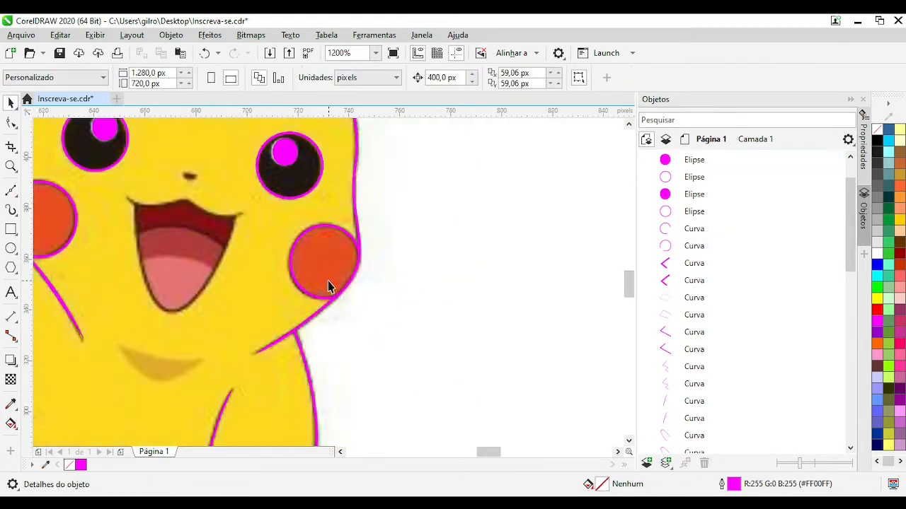
Draw a three-node line along the mouth's upper edge, from its left corner through the middle peak to its right corner
scroll(235, 259, up, 2)
click(11, 193)
click(206, 195)
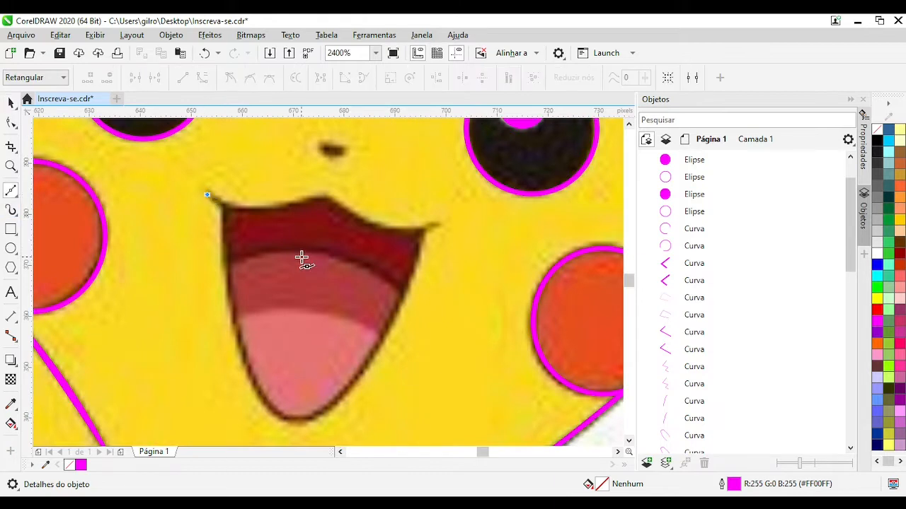
click(327, 194)
click(438, 224)
Convert the upper mouth line's segments to curves and bend them to follow the lip
click(10, 123)
key(ctrl+a)
click(201, 78)
drag(273, 196, 263, 208)
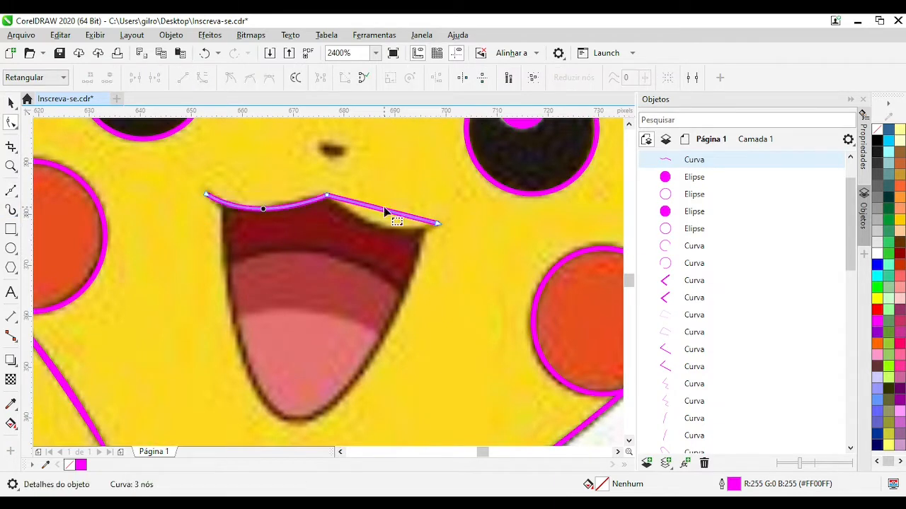
drag(383, 209, 377, 225)
drag(358, 265, 323, 245)
drag(265, 185, 266, 183)
Draw an open four-node line down around the lower mouth, from the upper mouth line's left side to its right side
click(10, 191)
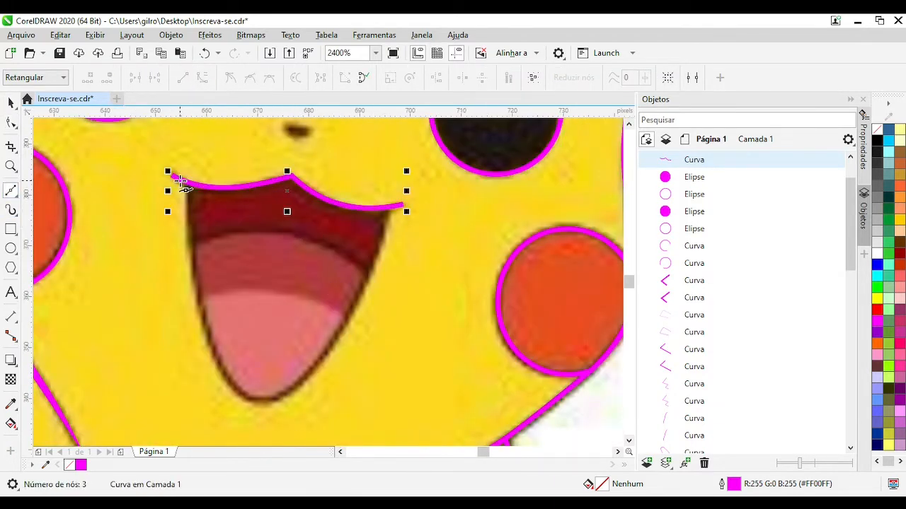
click(188, 183)
click(213, 354)
click(319, 360)
double_click(386, 209)
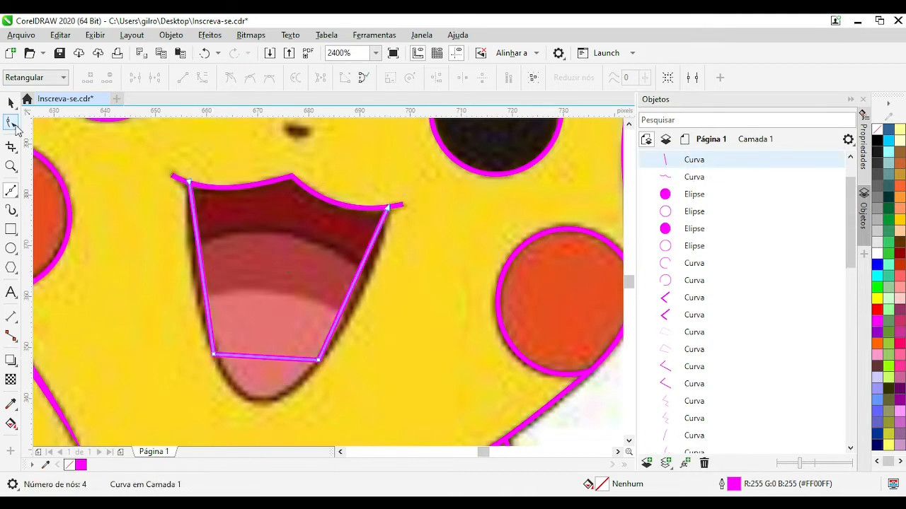
Convert the lower mouth line's segments to curves and bend them along the mouth's sides and bottom
click(11, 123)
key(ctrl+a)
drag(206, 266, 197, 269)
drag(351, 314, 353, 308)
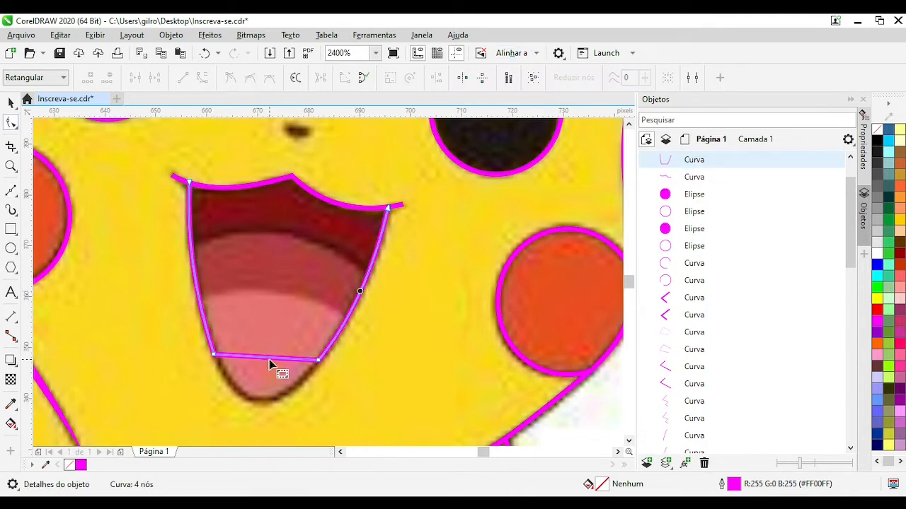
drag(269, 359, 263, 400)
click(320, 361)
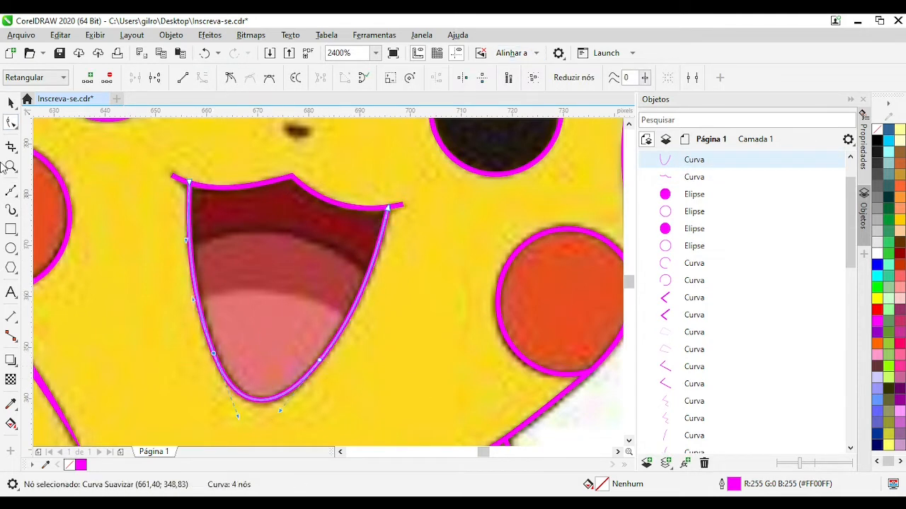
Select both mouth curves and convert their outlines to objects
click(11, 103)
scroll(318, 219, down, 1)
scroll(328, 269, up, 1)
shift+click(344, 298)
key(ctrl+shift+q)
Taper the upper mouth line's left end to a point by removing an end node
scroll(207, 277, up, 1)
double_click(314, 282)
scroll(310, 283, up, 1)
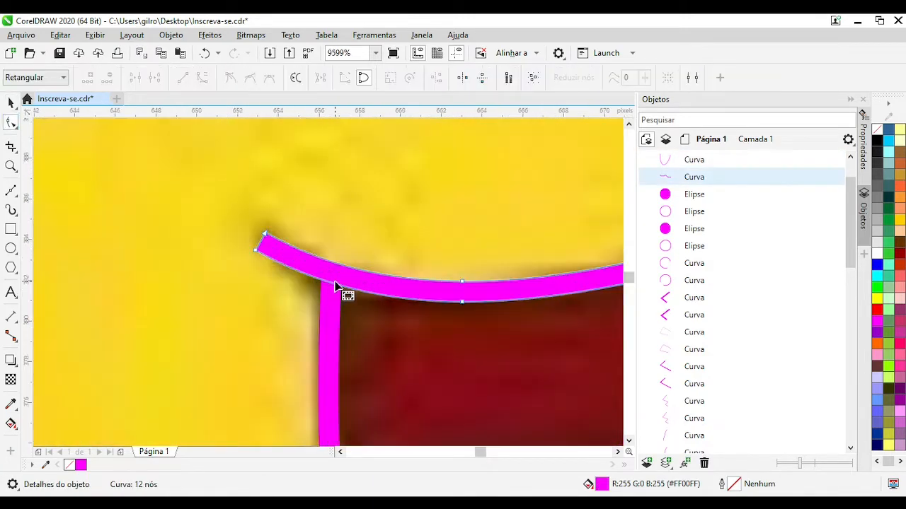
drag(236, 283, 246, 278)
scroll(406, 277, down, 3)
Taper the upper mouth line's right end to a point
scroll(414, 292, up, 3)
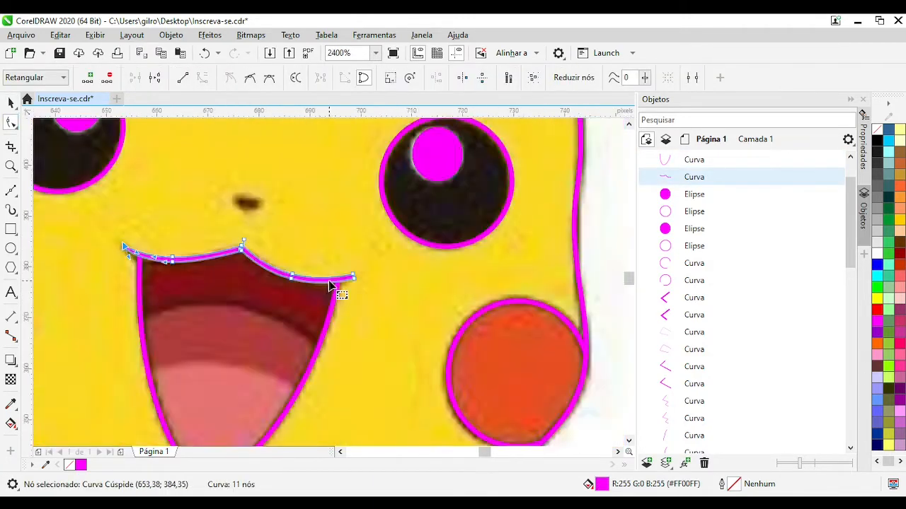
click(427, 279)
scroll(311, 285, down, 2)
click(10, 103)
scroll(463, 249, down, 1)
scroll(287, 252, up, 1)
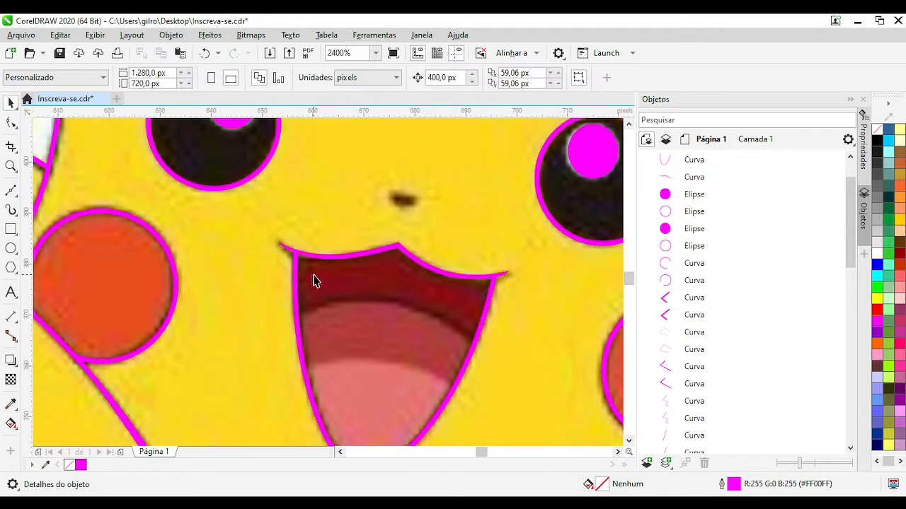
click(292, 250)
scroll(323, 285, down, 2)
shift+click(362, 302)
drag(341, 304, 467, 287)
click(527, 362)
Draw a magenta ellipse without an outline, about 4.9 by 2.1 px, over the nose and convert it to curves
scroll(326, 280, up, 3)
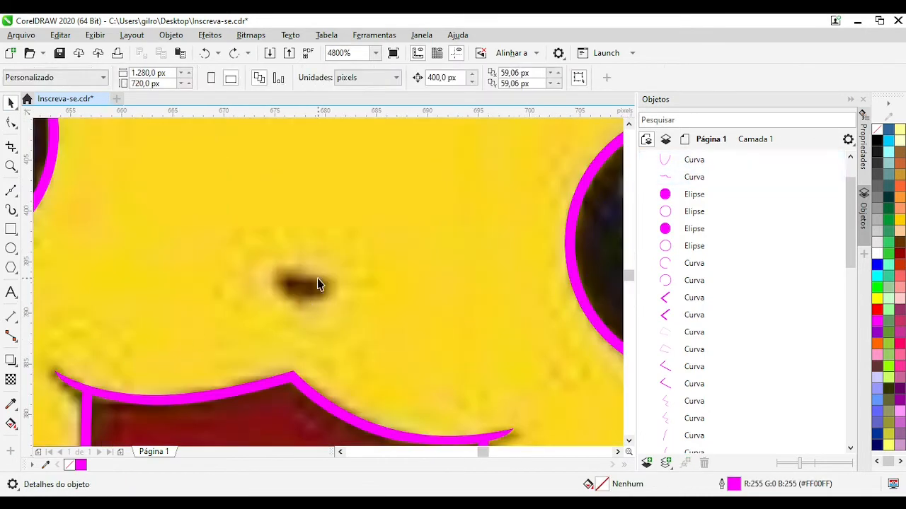
click(11, 248)
drag(278, 271, 336, 300)
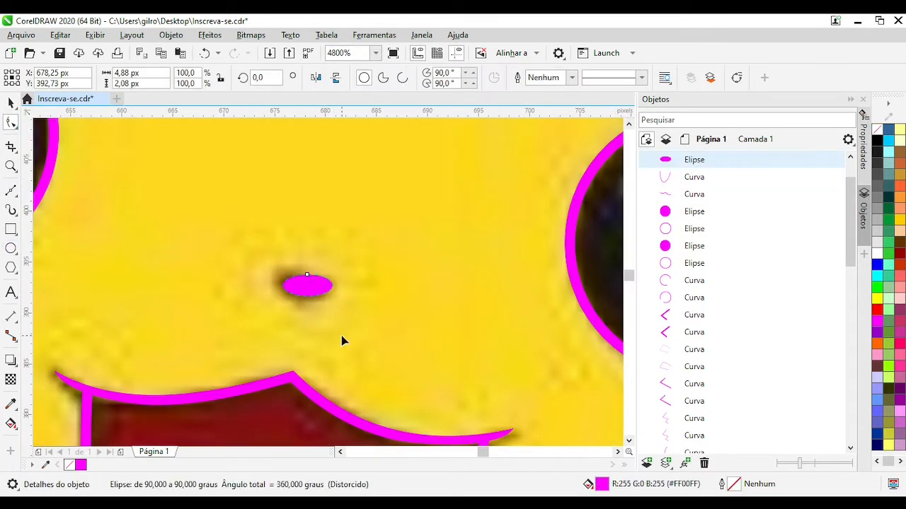
key(ctrl+q)
Reshape the nose curve's nodes and handles to match the nose in the image
click(307, 296)
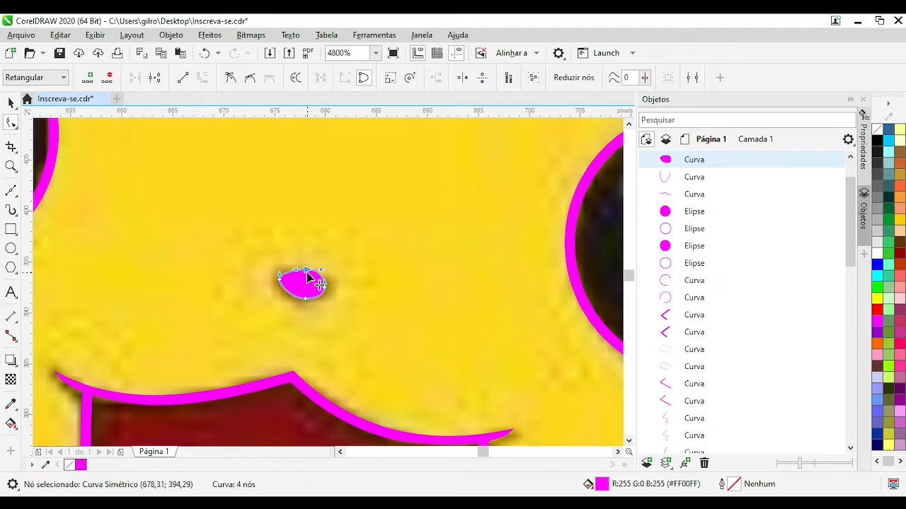
scroll(275, 255, up, 1)
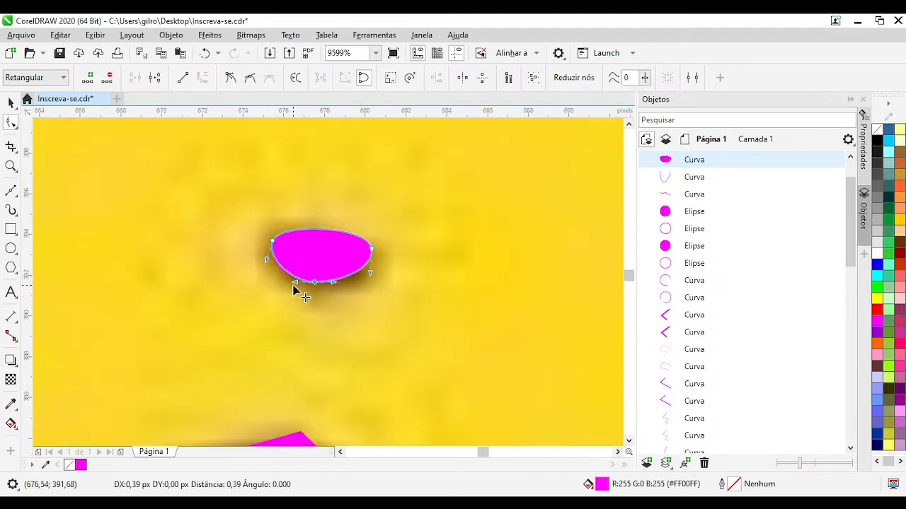
scroll(340, 269, down, 3)
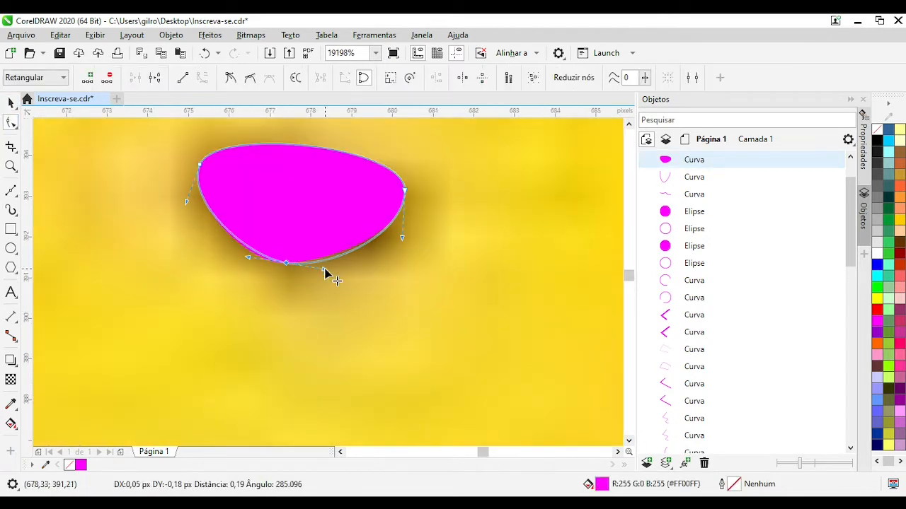
scroll(326, 288, down, 5)
Fill both eye circles with magenta and remove their outlines
key(space)
click(293, 269)
shift+click(360, 278)
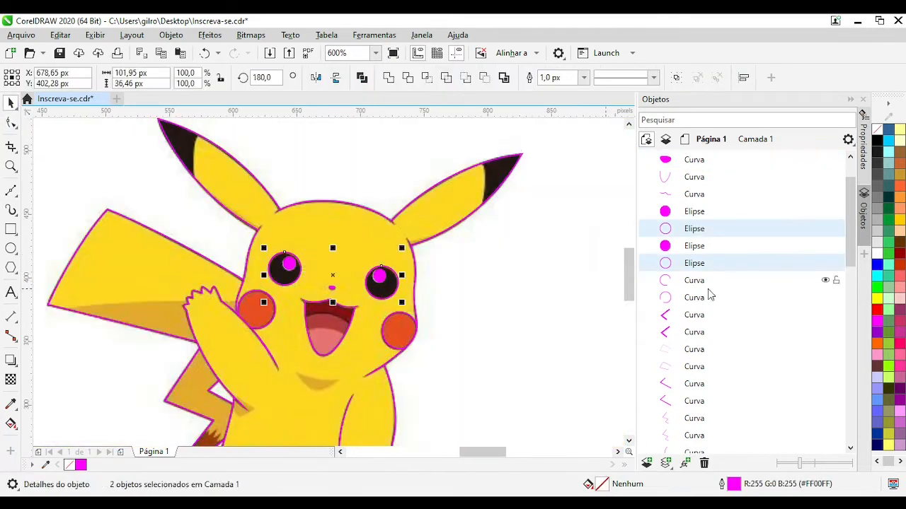
click(876, 322)
right_click(876, 131)
Select the highlight ellipses of both eyes and fill them with white
scroll(220, 289, up, 1)
drag(192, 150, 591, 300)
key(ctrl+z)
click(357, 236)
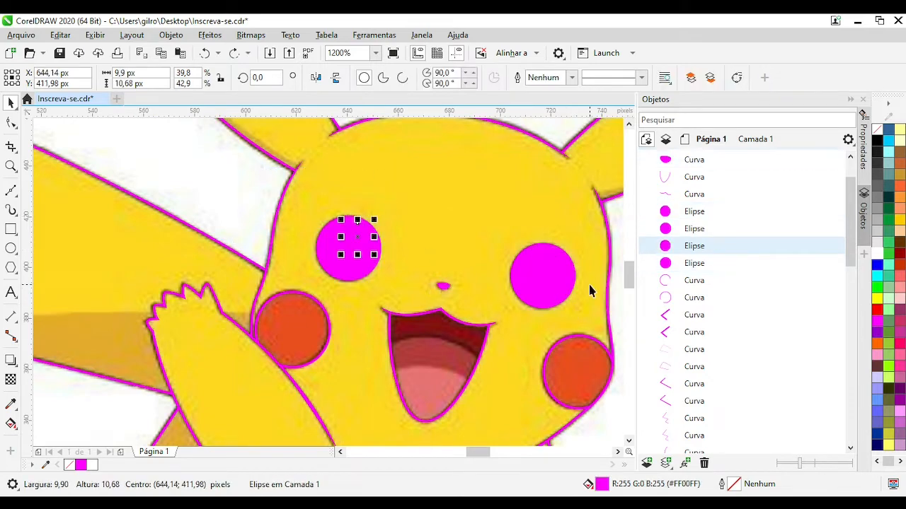
shift+click(538, 263)
click(878, 254)
scroll(587, 309, down, 1)
click(425, 338)
Draw an arched line across the inside of the mouth below the dark red area and convert its outline to an object
scroll(266, 318, up, 1)
scroll(327, 274, up, 1)
scroll(330, 285, down, 2)
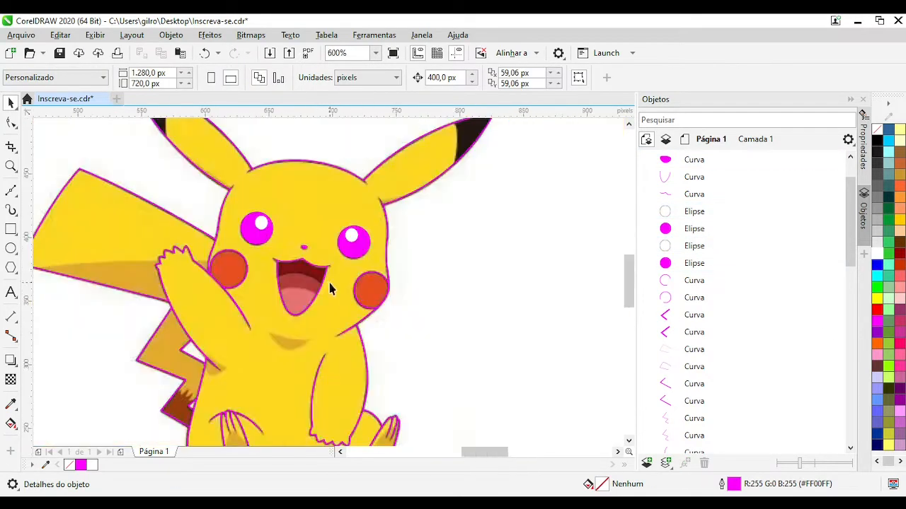
scroll(308, 283, up, 2)
click(13, 194)
scroll(327, 284, down, 3)
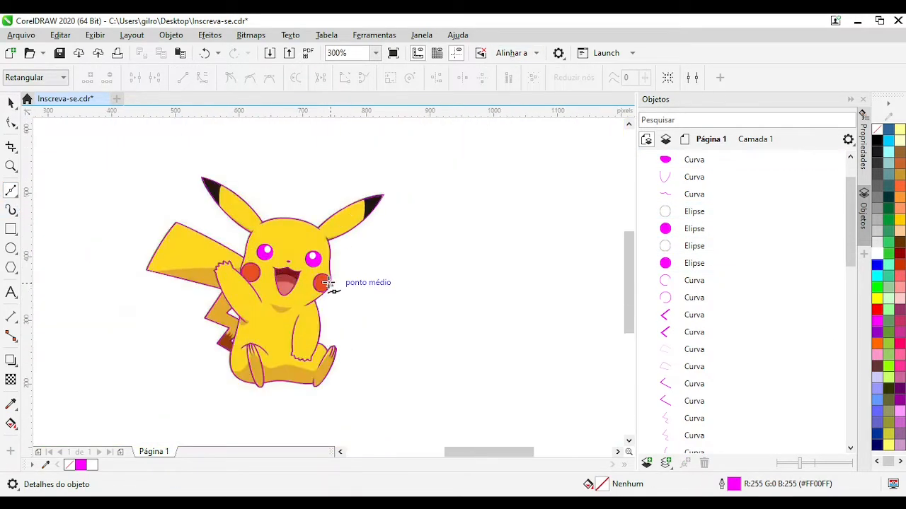
scroll(327, 284, up, 3)
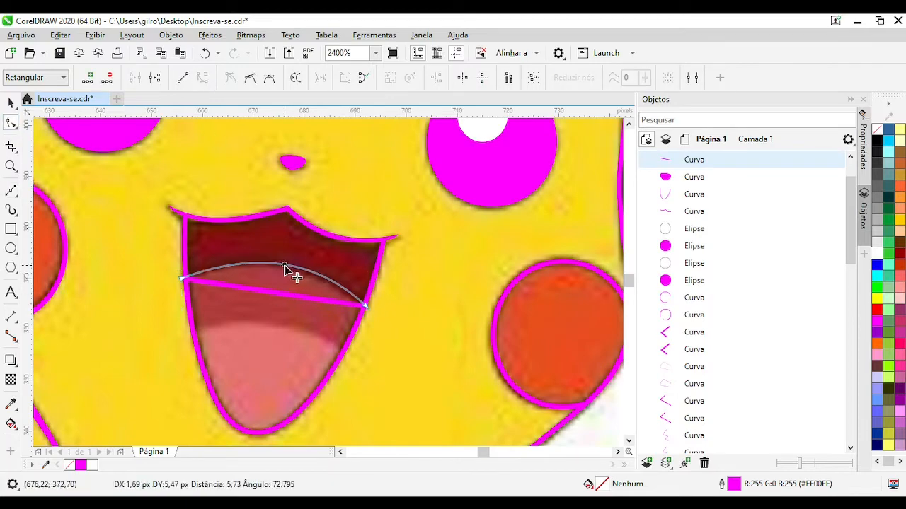
scroll(326, 283, down, 2)
double_click(10, 103)
click(354, 304)
Examine the traced face and body in wireframe and normal view
key(shift+F9)
scroll(389, 308, up, 1)
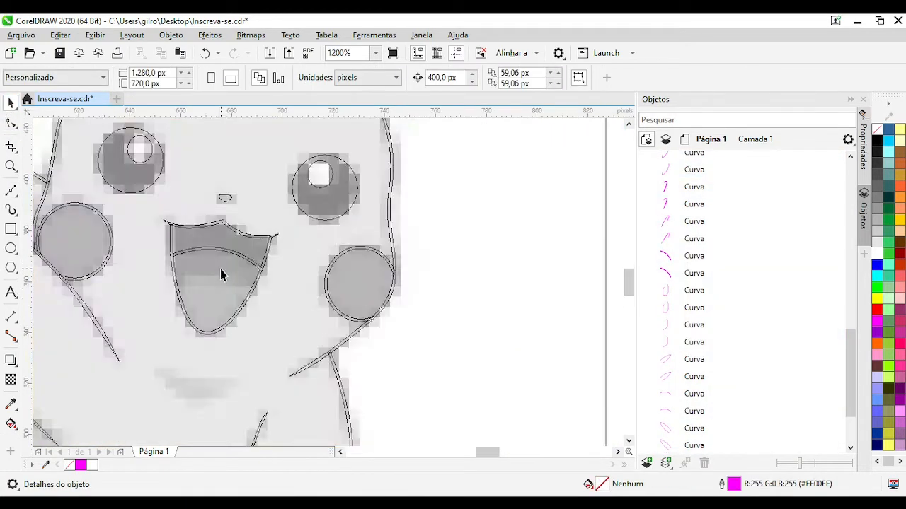
scroll(339, 298, down, 2)
scroll(319, 343, up, 2)
key(shift+F9)
scroll(334, 284, down, 2)
scroll(328, 248, up, 1)
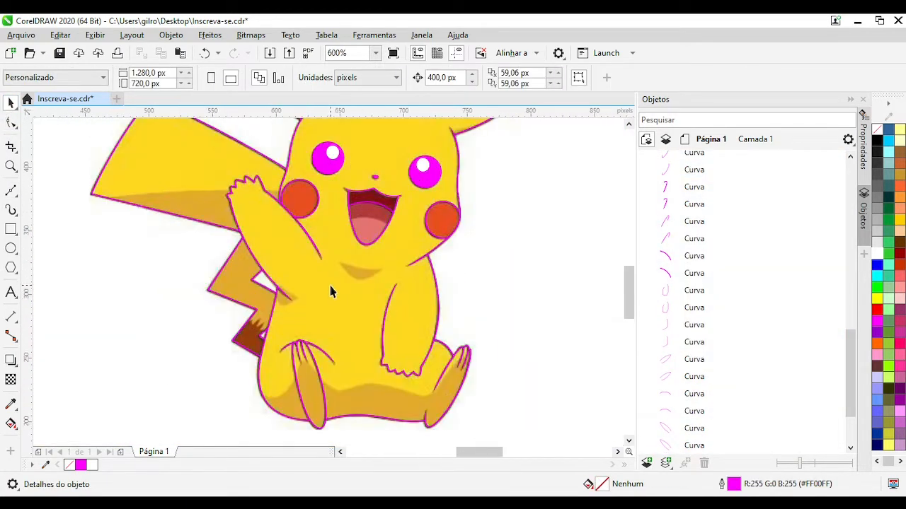
scroll(355, 256, down, 2)
Select the traced eyes, nose, mouth and cheeks and hide them
drag(406, 358, 233, 196)
scroll(311, 226, up, 2)
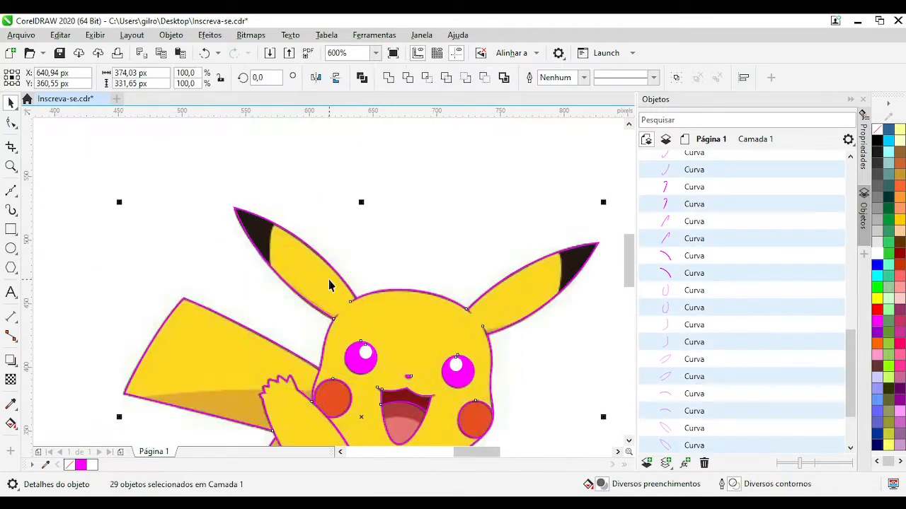
scroll(331, 273, up, 1)
scroll(354, 272, down, 3)
scroll(410, 316, up, 1)
drag(455, 362, 264, 214)
click(264, 214)
scroll(323, 263, down, 1)
scroll(326, 290, up, 3)
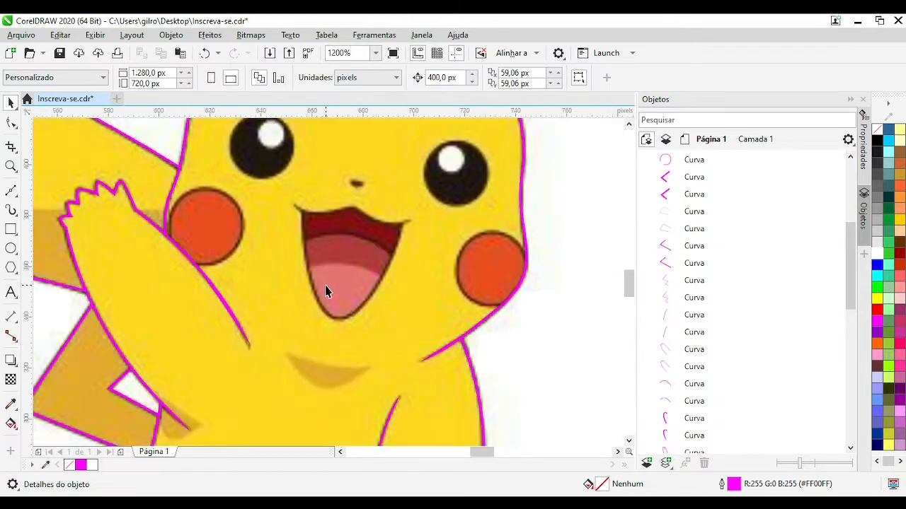
Show the drawing in wireframe, close in where the left side of the face meets the raised arm
scroll(319, 279, down, 1)
scroll(326, 282, up, 2)
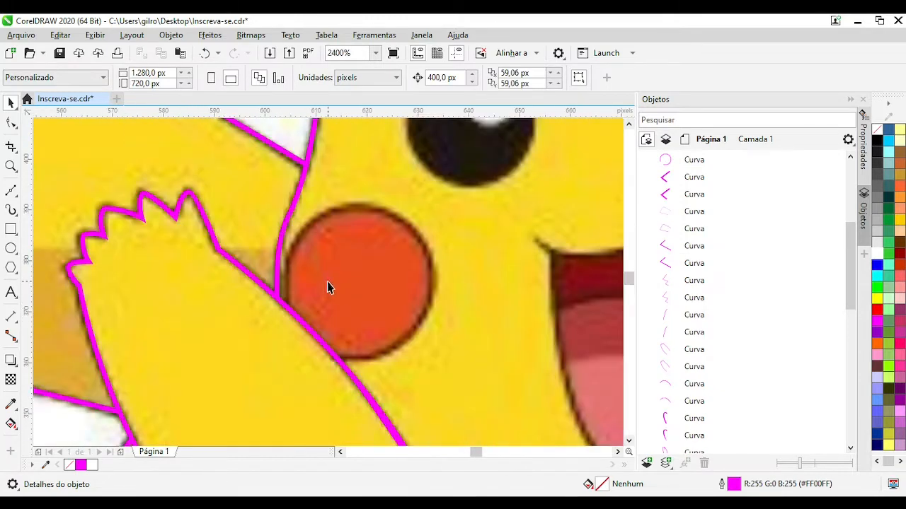
click(277, 247)
click(354, 274)
scroll(354, 276, down, 1)
scroll(356, 285, up, 2)
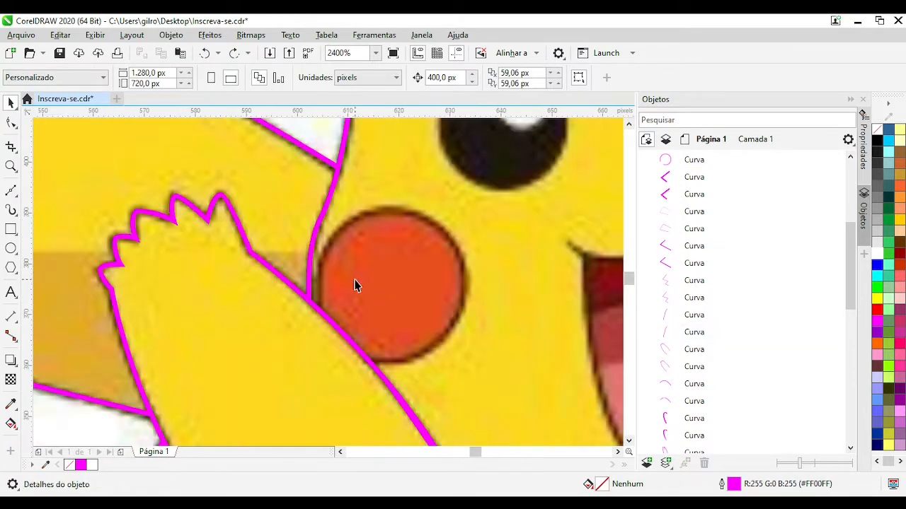
scroll(342, 274, up, 2)
key(shift+F9)
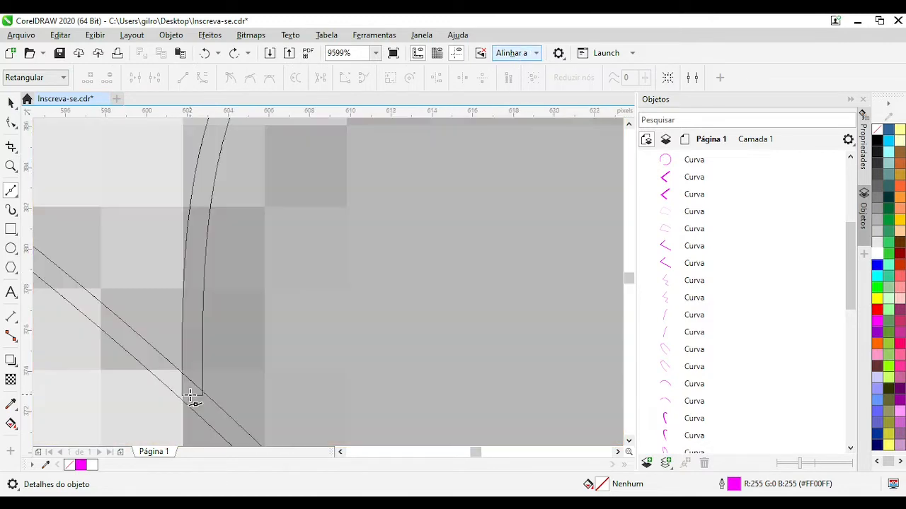
Start a Bézier path where the face meets the raised arm and trace the face's left edge upward inside the outline
click(196, 391)
click(197, 248)
scroll(197, 248, down, 1)
scroll(338, 256, up, 1)
click(322, 239)
click(356, 156)
click(321, 240)
click(355, 141)
scroll(354, 142, down, 1)
click(345, 209)
scroll(345, 208, down, 1)
scroll(344, 229, up, 1)
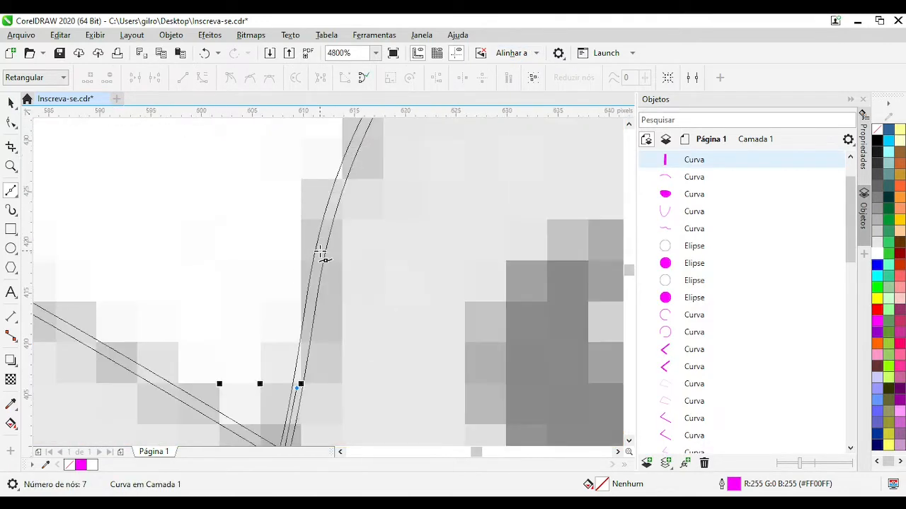
Continue the path up the face to the left ear's base and around the corner onto the ear's lower edge
scroll(354, 232, up, 2)
click(301, 312)
click(337, 249)
click(299, 228)
click(194, 161)
scroll(194, 161, down, 2)
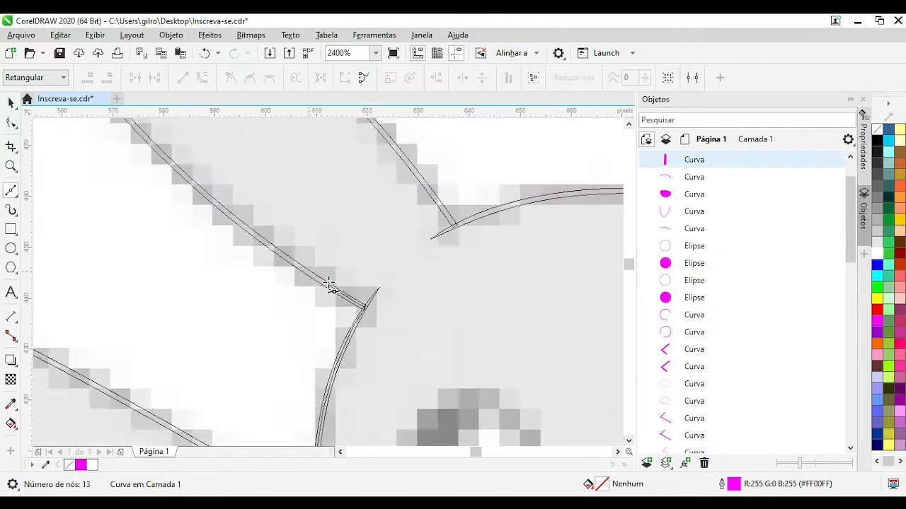
Trace the middle stretch of the left ear's lower edge, keeping the path's points inside the outline
click(258, 236)
click(176, 174)
scroll(165, 164, down, 1)
scroll(304, 254, up, 1)
click(281, 250)
click(211, 179)
scroll(211, 179, down, 1)
scroll(319, 255, up, 1)
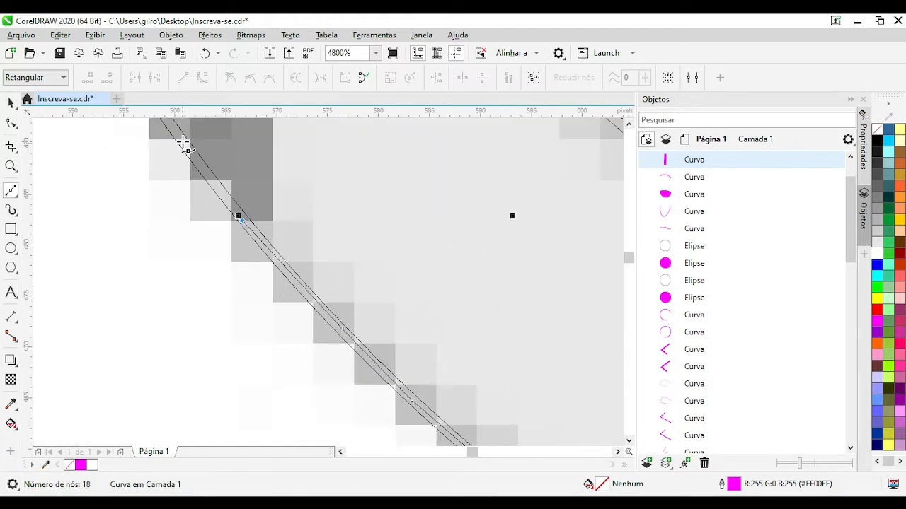
Extend the path along the left ear's dark end, around its tip and onto its upper edge
click(182, 141)
scroll(182, 141, down, 1)
scroll(316, 250, up, 1)
click(275, 231)
click(231, 152)
scroll(231, 152, down, 1)
scroll(309, 251, up, 1)
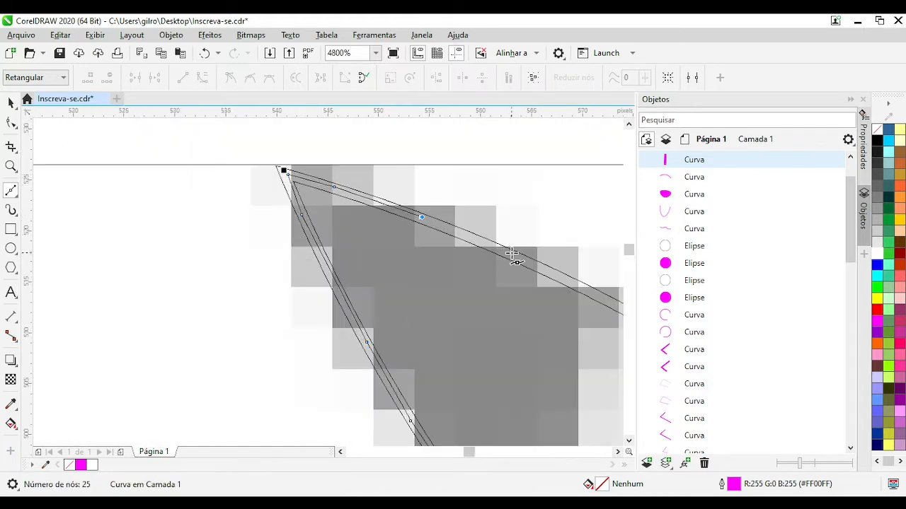
Trace the left ear's upper edge from near the tip down toward the head
click(512, 253)
scroll(585, 290, up, 1)
click(384, 307)
click(539, 403)
scroll(539, 403, down, 1)
scroll(418, 354, up, 1)
click(341, 279)
click(508, 407)
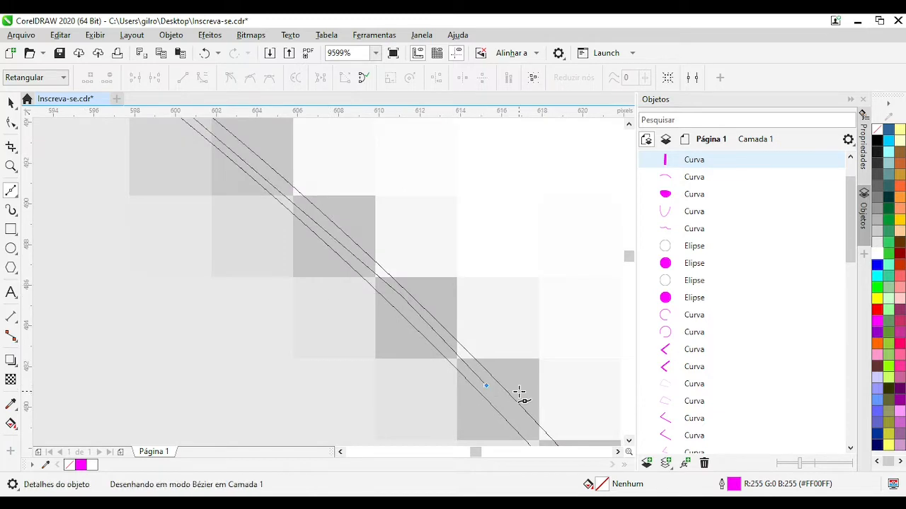
Finish the left ear's upper edge at the head and turn the path onto the start of the head's top curve
scroll(519, 391, down, 2)
scroll(386, 345, up, 1)
click(321, 284)
scroll(380, 365, up, 1)
click(335, 284)
click(583, 337)
scroll(584, 336, down, 1)
scroll(400, 281, up, 1)
click(356, 239)
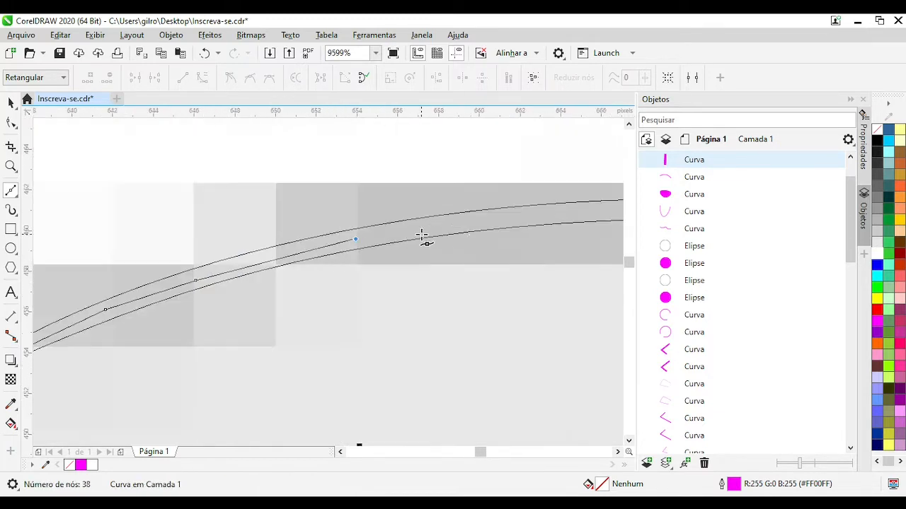
Trace the head's top curve across to its right-hand slope
click(480, 222)
click(571, 212)
scroll(570, 212, down, 1)
scroll(394, 284, up, 1)
click(338, 273)
click(449, 304)
click(553, 339)
scroll(559, 342, down, 1)
scroll(370, 293, up, 1)
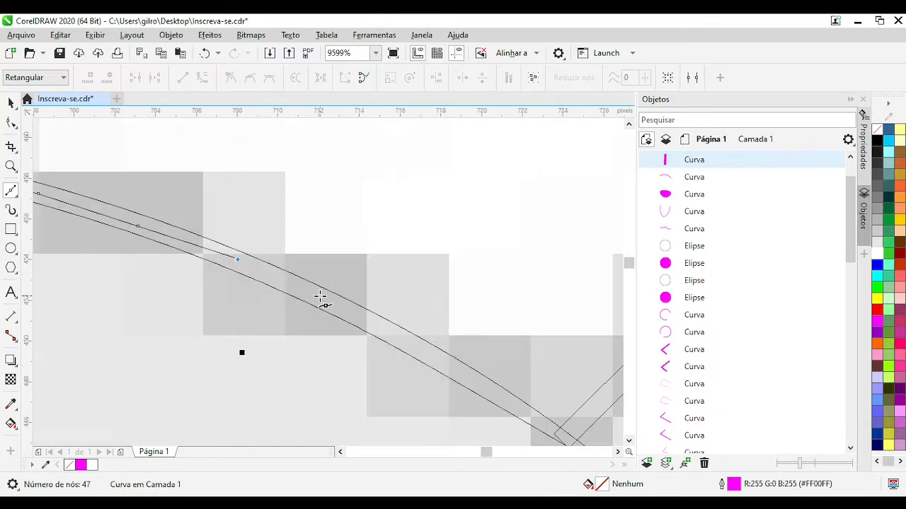
Carry the path to the right ear's base and around the corner up the ear's upper edge
click(334, 307)
click(397, 339)
click(466, 378)
click(555, 145)
scroll(555, 145, down, 1)
scroll(357, 258, up, 1)
click(345, 270)
click(425, 193)
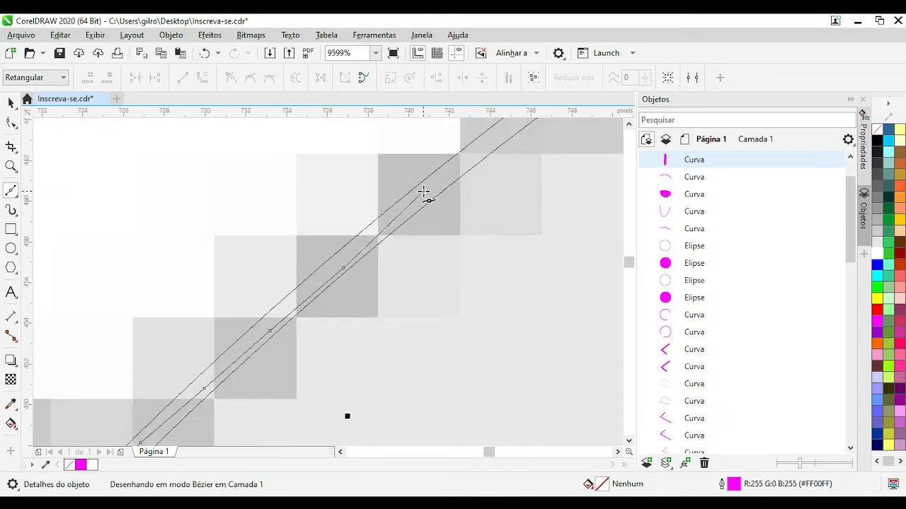
Trace the rest of the right ear's upper edge as far as its dark end
click(488, 150)
click(514, 130)
scroll(514, 130, down, 1)
click(484, 145)
scroll(484, 144, down, 1)
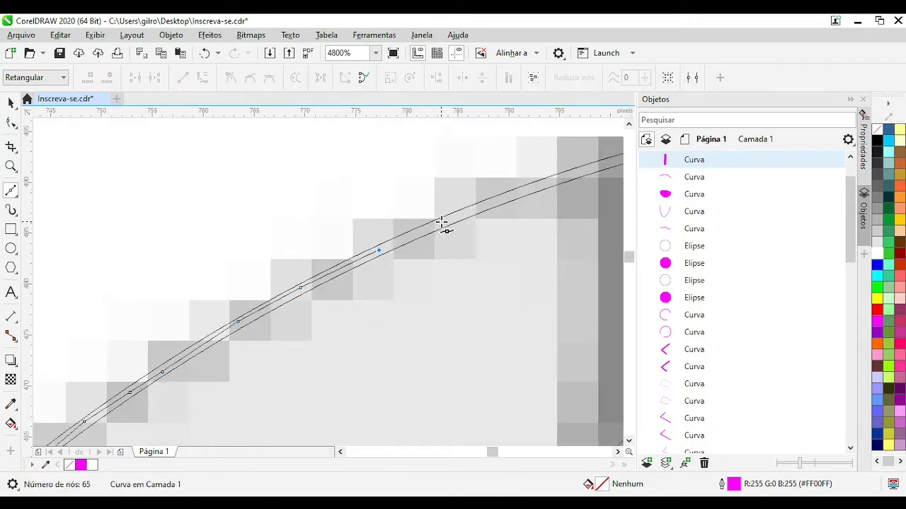
click(441, 222)
click(547, 183)
Take the path around the right ear's tip and back down along its lower edge
scroll(547, 183, down, 1)
scroll(374, 274, up, 1)
click(535, 284)
scroll(515, 336, up, 1)
click(273, 321)
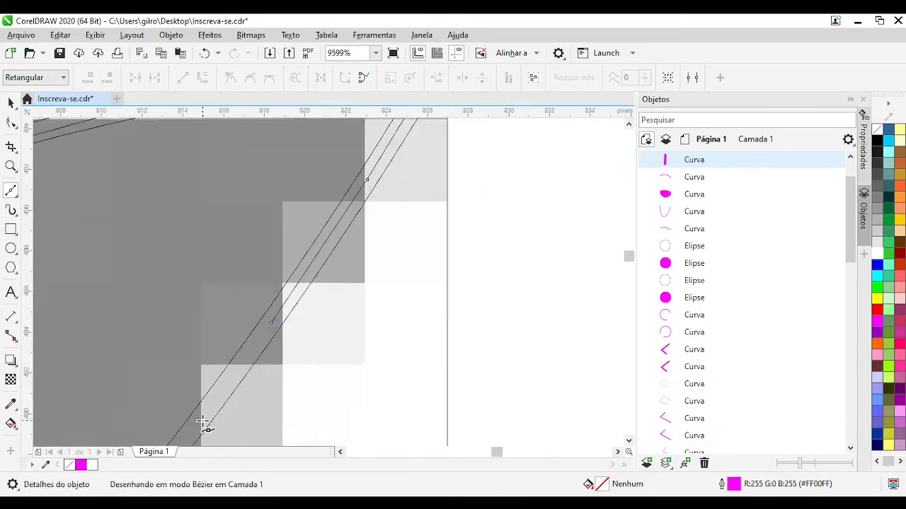
click(202, 420)
scroll(203, 420, down, 2)
scroll(281, 338, up, 1)
click(228, 383)
scroll(228, 383, down, 1)
scroll(267, 337, up, 1)
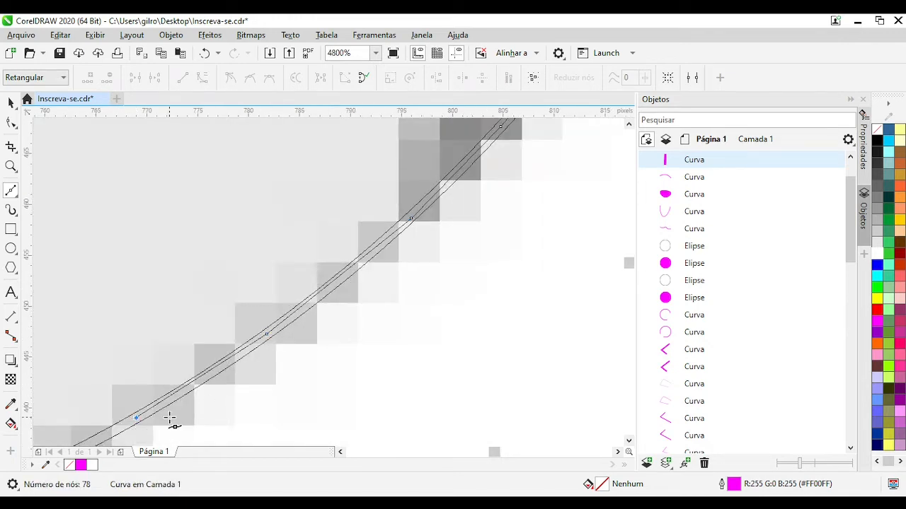
Finish the right ear's lower edge at the head and begin down the face's right edge beside the eye
scroll(170, 418, down, 1)
scroll(320, 283, up, 1)
click(175, 337)
click(190, 385)
scroll(198, 400, up, 1)
scroll(318, 317, down, 2)
scroll(317, 341, up, 1)
click(372, 241)
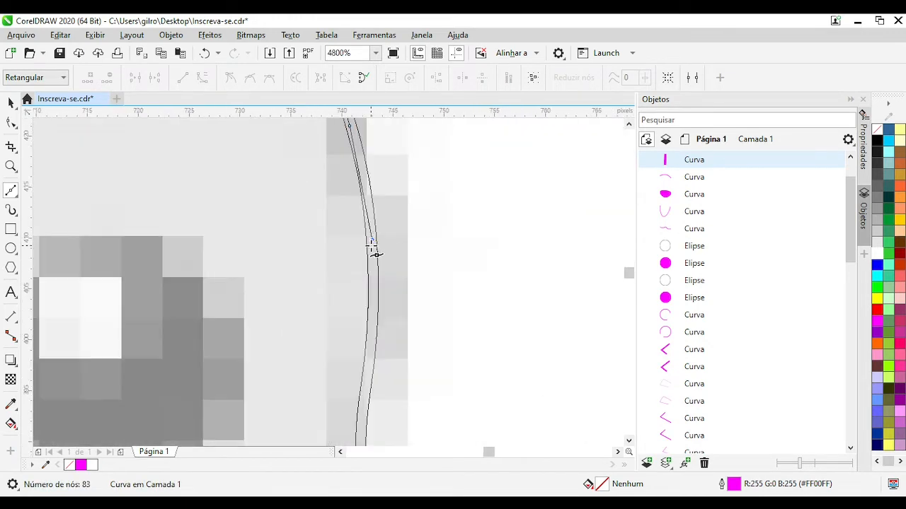
Trace the face's right edge from the eye down to the upper part of the cheek
click(358, 414)
scroll(358, 414, down, 1)
scroll(321, 292, up, 1)
click(322, 407)
scroll(322, 406, down, 1)
scroll(336, 294, up, 1)
click(323, 325)
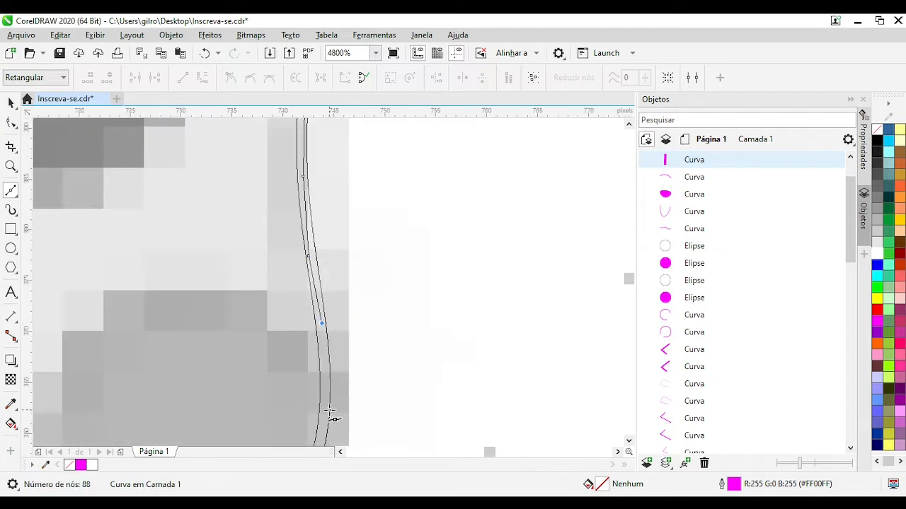
Trace around the right cheek and along the jaw to where the lowered arm begins
click(327, 416)
scroll(327, 416, down, 1)
scroll(317, 307, up, 1)
click(258, 396)
click(205, 442)
scroll(204, 442, down, 1)
scroll(328, 283, up, 1)
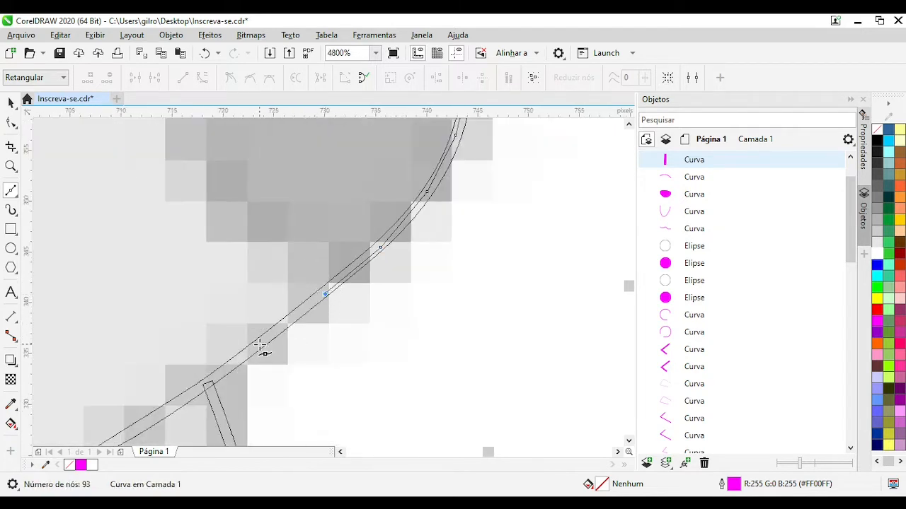
click(259, 345)
click(208, 380)
Trace the outer edge of the lowered arm down from the jaw
scroll(208, 381, down, 1)
scroll(330, 284, up, 2)
scroll(403, 399, down, 1)
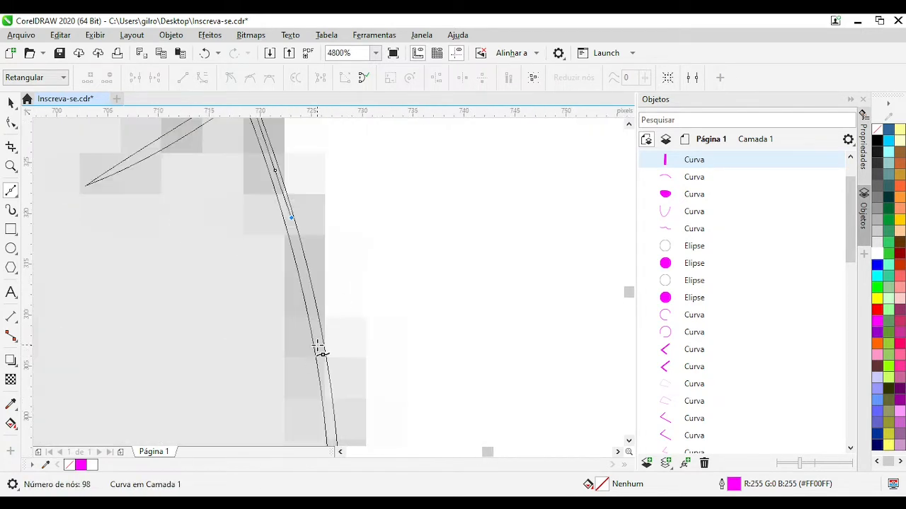
click(329, 400)
scroll(329, 401, down, 1)
scroll(330, 297, up, 1)
click(332, 369)
click(326, 440)
scroll(326, 440, down, 1)
scroll(330, 298, up, 1)
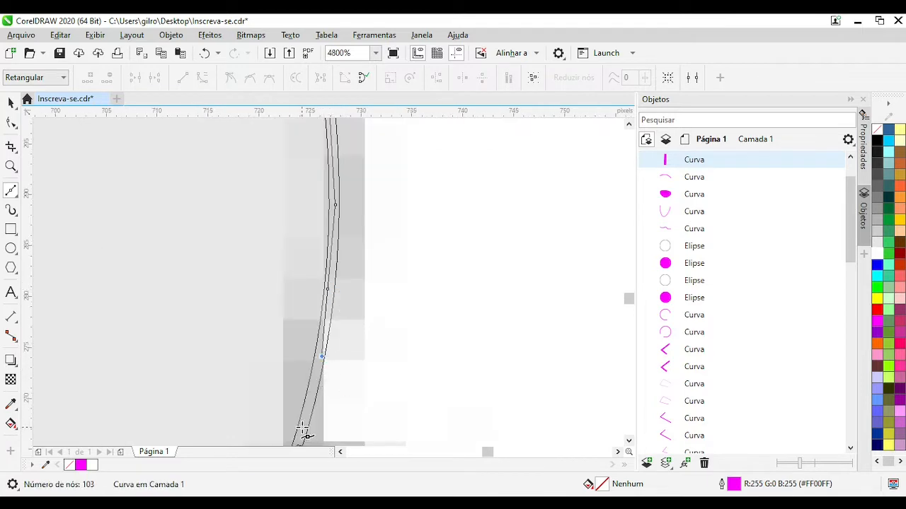
Continue the path from the lowered arm to the right leg and along the leg's curve to the foot
click(302, 428)
scroll(304, 423, up, 1)
click(316, 344)
scroll(315, 344, down, 2)
scroll(361, 307, up, 1)
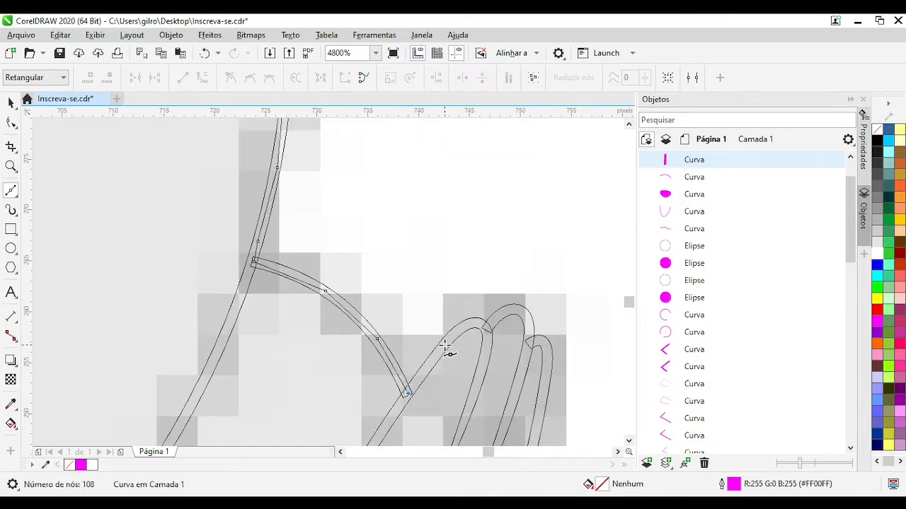
Trace around the rounded toe tips of the right foot
scroll(495, 327, up, 1)
click(390, 273)
click(416, 312)
scroll(429, 331, down, 1)
click(325, 312)
scroll(315, 364, down, 1)
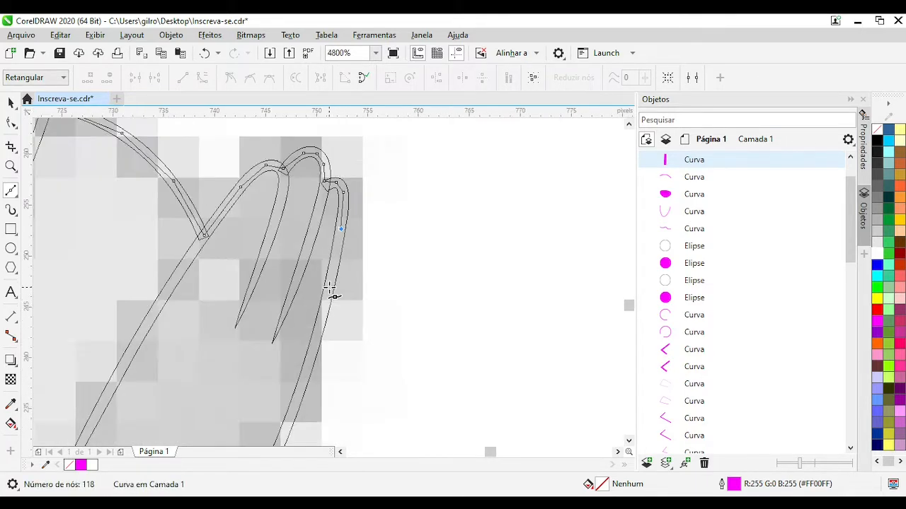
Extend the path below the toes onto the right foot's outer edge and check the tracing as a whole
click(331, 294)
scroll(313, 369, down, 1)
click(330, 281)
scroll(330, 281, down, 3)
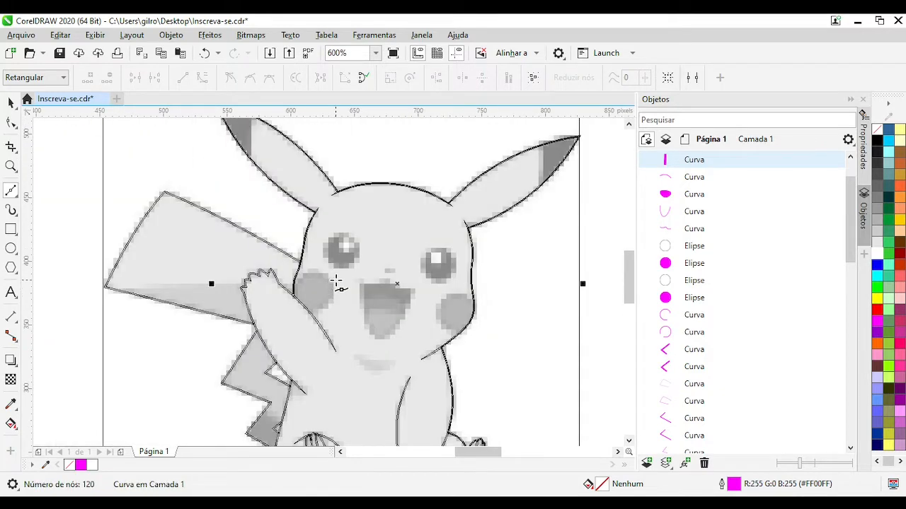
scroll(337, 282, down, 2)
scroll(331, 281, up, 2)
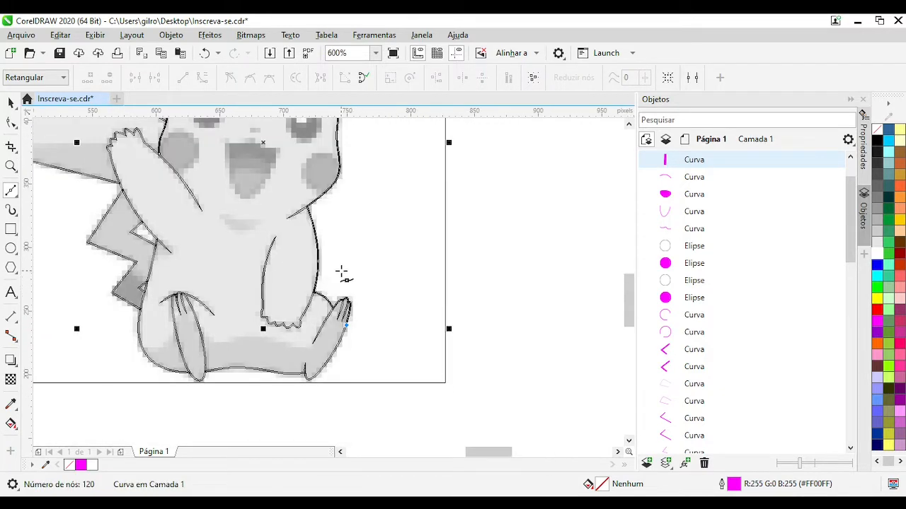
Trace the right foot's outer edge down toward the heel
scroll(332, 315, up, 2)
click(390, 313)
scroll(389, 313, up, 1)
click(302, 360)
scroll(302, 359, down, 1)
scroll(304, 304, up, 1)
click(317, 329)
scroll(245, 417, up, 1)
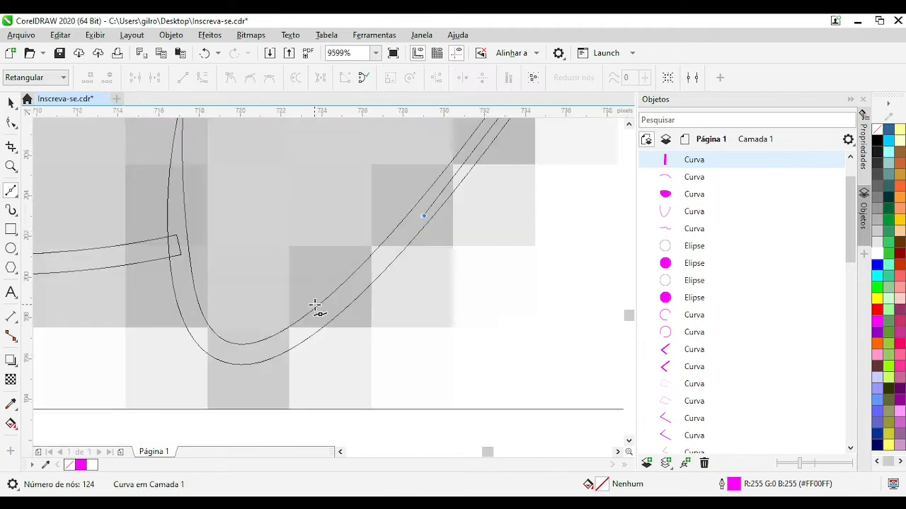
Trace around the right foot's heel and along the body's bottom outline toward the left foot
click(177, 246)
scroll(177, 246, down, 1)
click(214, 303)
scroll(157, 304, down, 1)
click(274, 275)
click(166, 261)
click(243, 267)
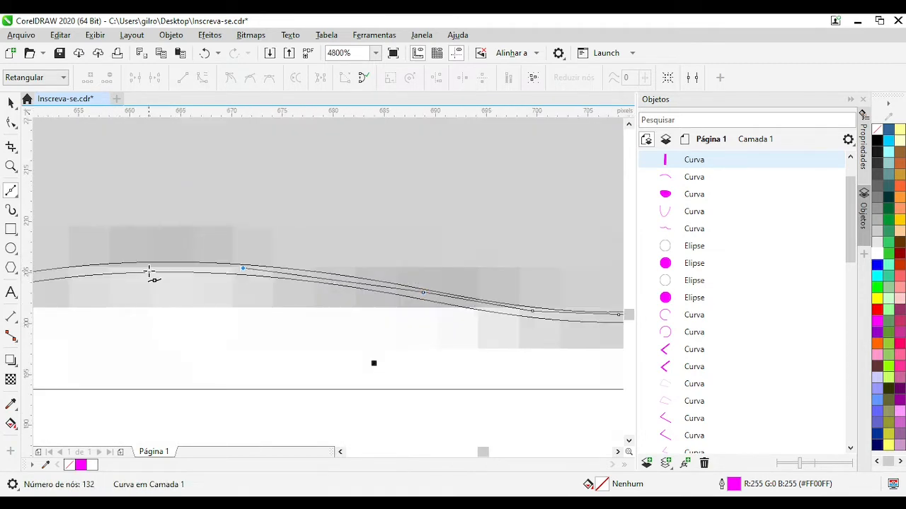
click(112, 268)
Trace around the rounded underside of the left foot up to where it meets the body outline
scroll(130, 372, up, 1)
click(368, 271)
click(304, 253)
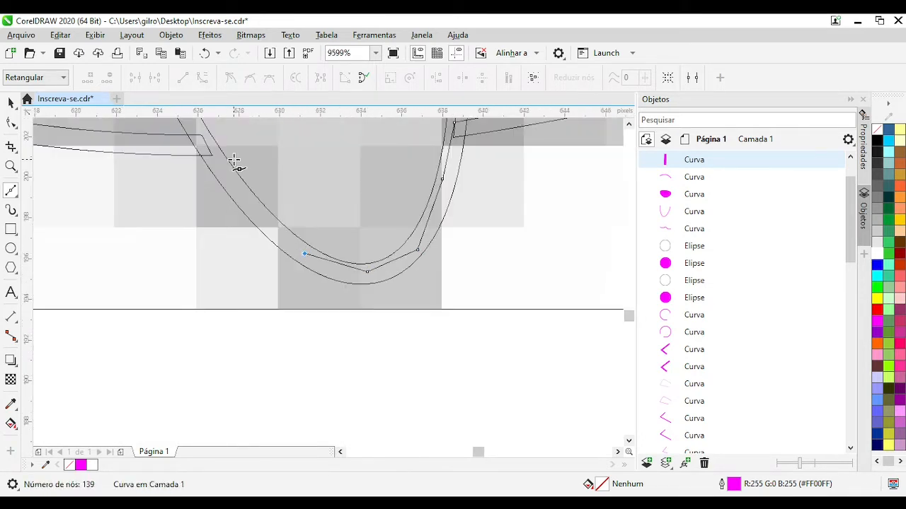
click(207, 155)
click(199, 141)
click(177, 141)
Extend the path from the left foot along the curved lower-left edge of the body
scroll(175, 141, down, 2)
scroll(291, 273, up, 2)
click(148, 275)
click(73, 239)
scroll(73, 239, down, 2)
scroll(324, 280, up, 2)
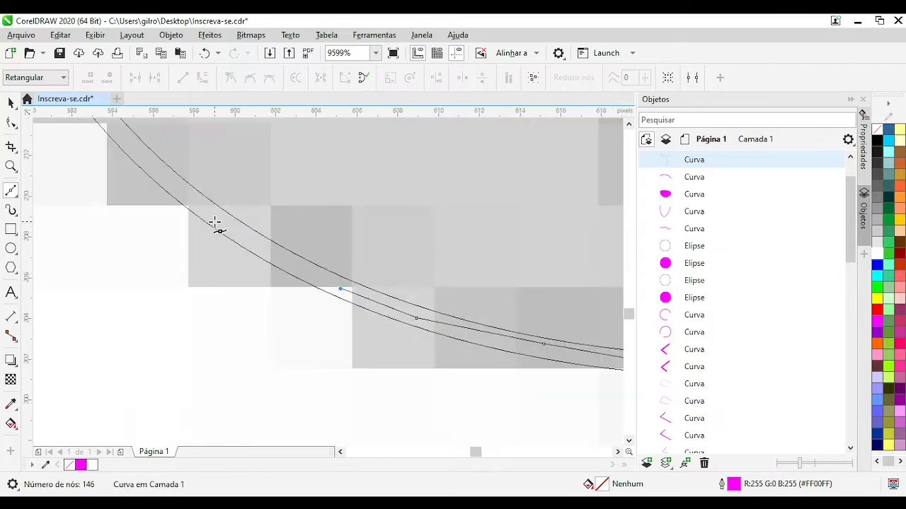
click(217, 224)
click(152, 164)
Trace the body's left side upward to the lower tip where the tail joins it
scroll(151, 164, down, 2)
scroll(300, 246, up, 2)
click(256, 128)
scroll(257, 127, down, 1)
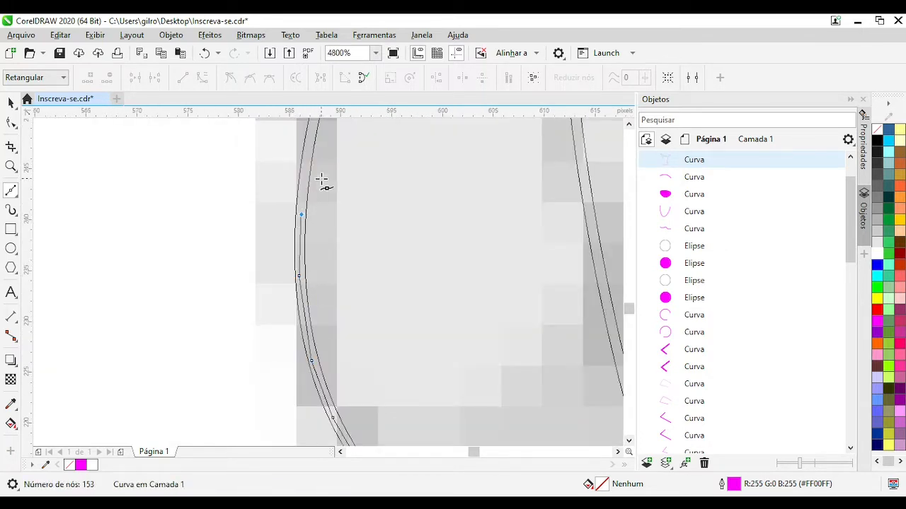
click(310, 141)
scroll(310, 141, down, 1)
scroll(327, 289, up, 1)
click(324, 287)
scroll(323, 286, down, 2)
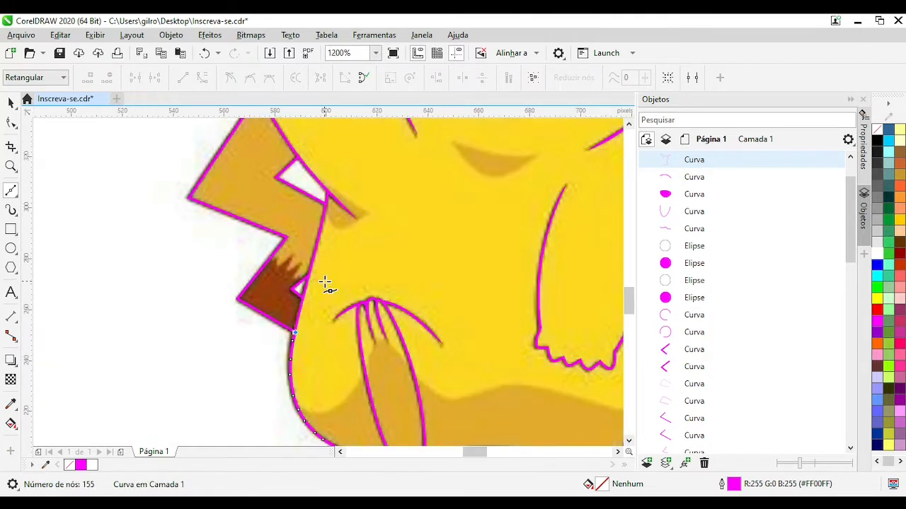
Return to the wireframe view and trace the body edge upward past the lower tail notch
key(shift+F9)
scroll(297, 319, up, 3)
click(332, 297)
click(351, 211)
click(370, 135)
click(339, 267)
click(377, 132)
scroll(379, 127, down, 2)
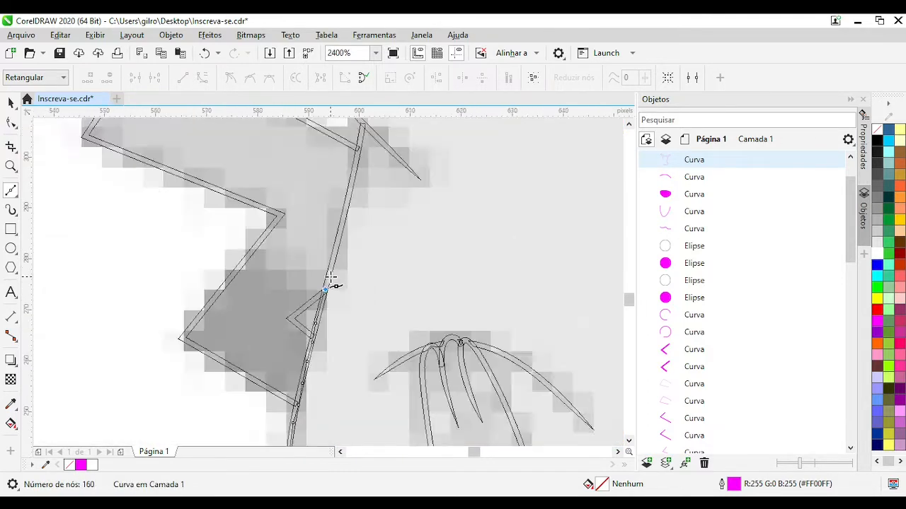
Trace the body edge to the raised arm's base, turn the corner and follow the arm past the upper tail notch
scroll(330, 277, up, 1)
click(359, 144)
scroll(360, 135, down, 1)
scroll(340, 232, up, 1)
click(335, 278)
click(352, 200)
click(297, 143)
scroll(307, 128, down, 1)
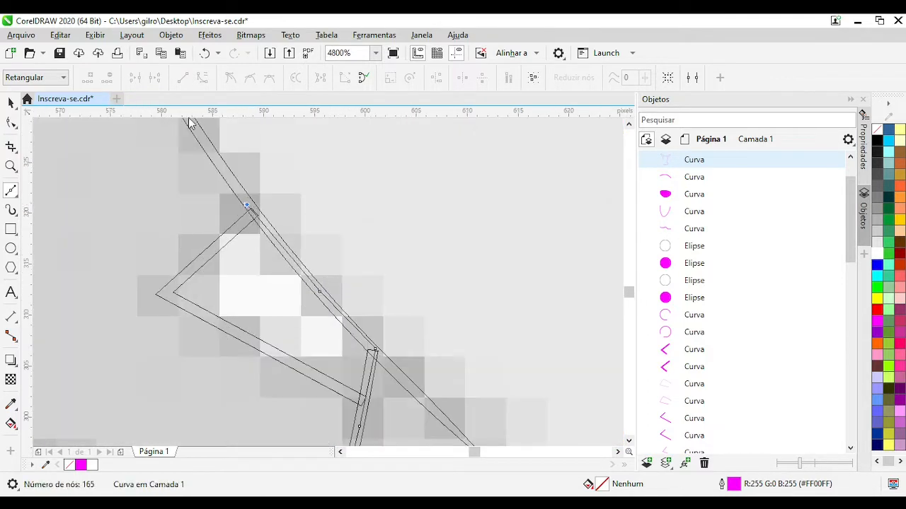
Continue the path up the outer edge of the raised arm toward the hand
click(190, 123)
click(235, 154)
click(284, 242)
click(251, 134)
scroll(249, 133, down, 1)
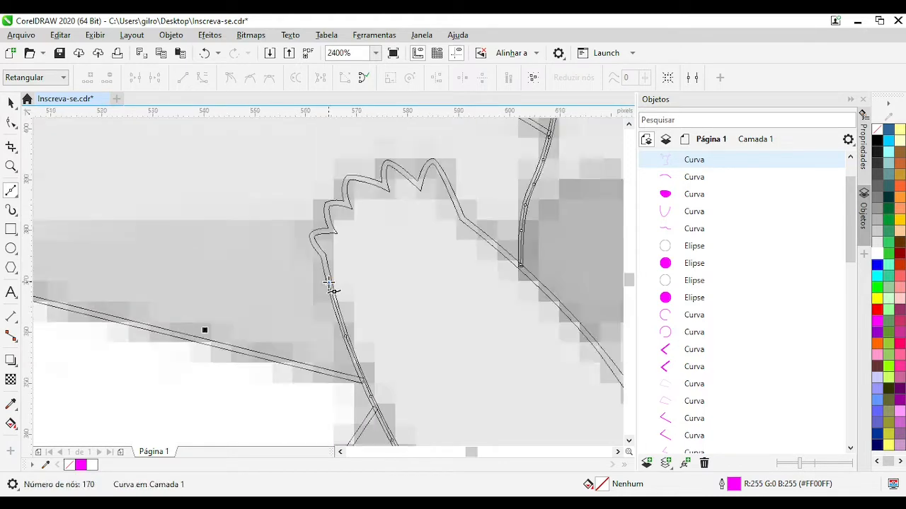
Trace the jagged fingertips of the raised hand, placing nodes at each peak and notch
scroll(329, 269, up, 1)
click(312, 253)
click(297, 230)
scroll(305, 201, up, 2)
click(426, 133)
scroll(426, 133, down, 1)
scroll(399, 281, up, 1)
click(344, 289)
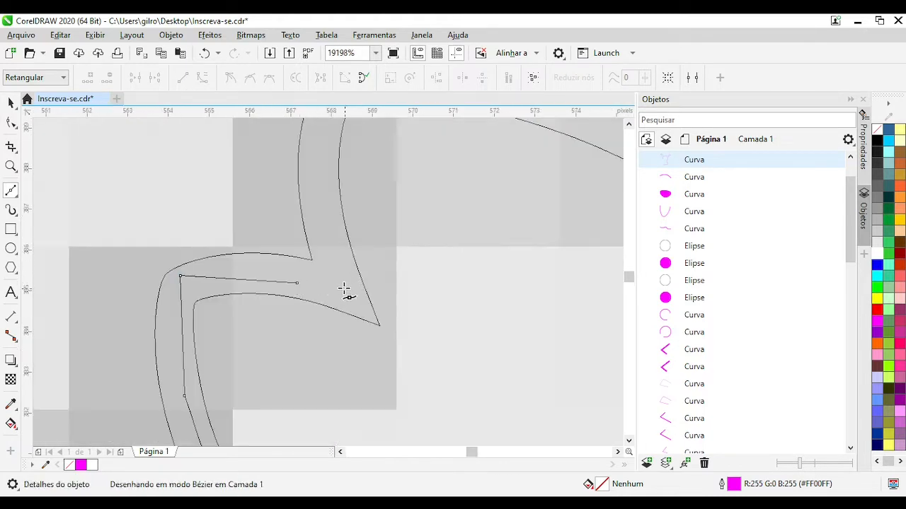
click(319, 195)
scroll(354, 154, down, 1)
scroll(622, 277, down, 1)
scroll(344, 270, up, 1)
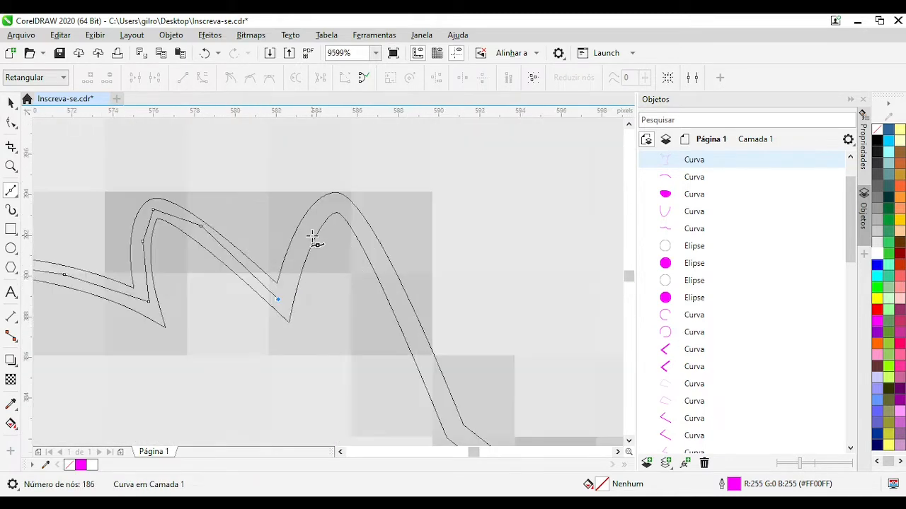
Trace the last fingertip and the raised arm's inner edge, closing the path at the start of the head outline
click(335, 201)
click(359, 225)
click(440, 394)
scroll(495, 418, up, 1)
click(262, 320)
click(359, 394)
scroll(388, 410, down, 1)
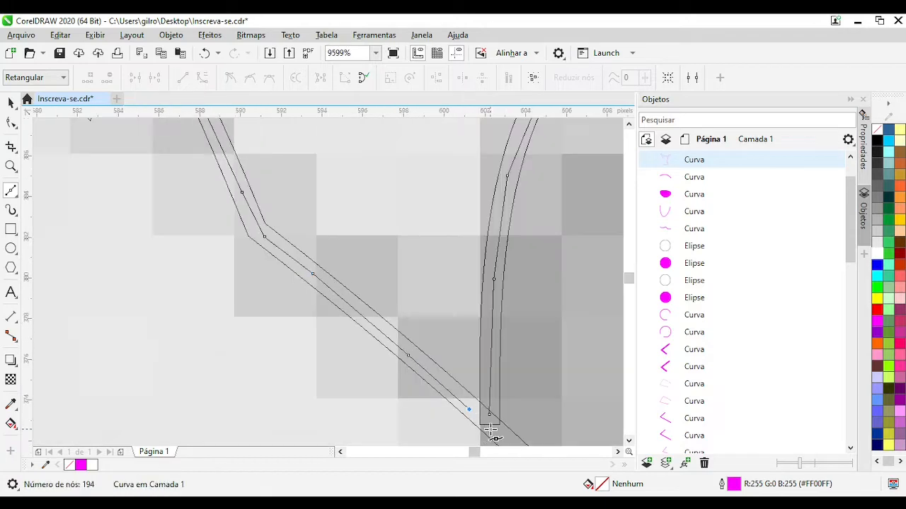
click(489, 415)
Move the closed silhouette 800 px right of Pikachu and fill it yellow without an outline
scroll(510, 361, down, 5)
click(11, 104)
scroll(488, 326, down, 2)
key(Right)
key(Right)
scroll(378, 277, up, 1)
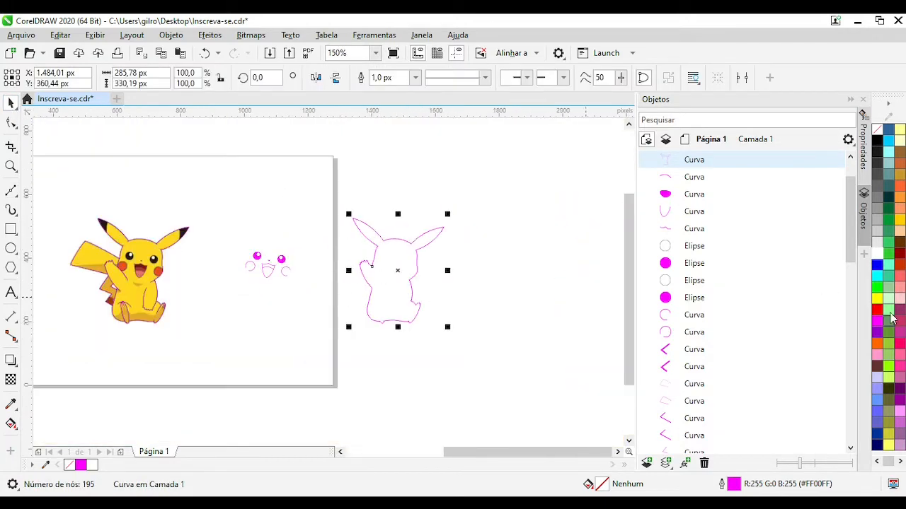
click(164, 237)
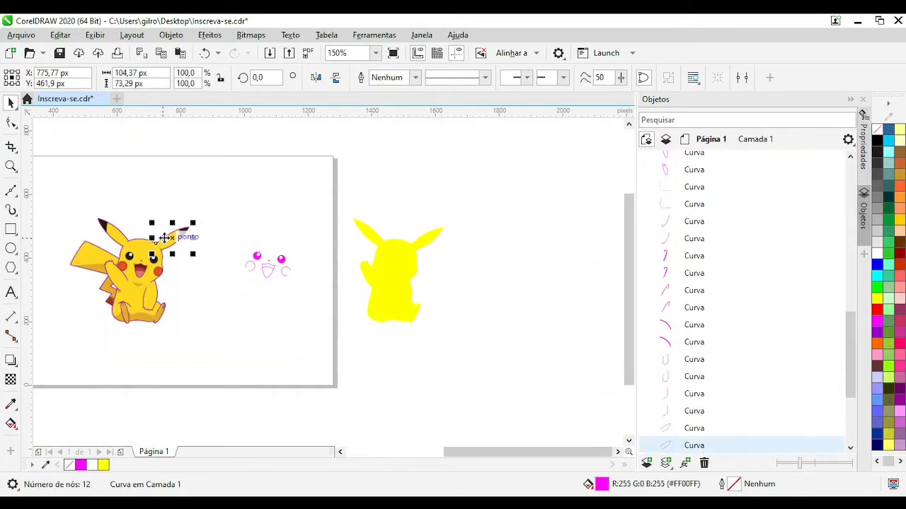
Lay the yellow silhouette over Pikachu to check its edge along the tail, and move it back 800 px right
click(391, 286)
key(Left)
key(Left)
scroll(116, 298, up, 3)
scroll(330, 287, up, 1)
scroll(297, 301, down, 1)
click(346, 262)
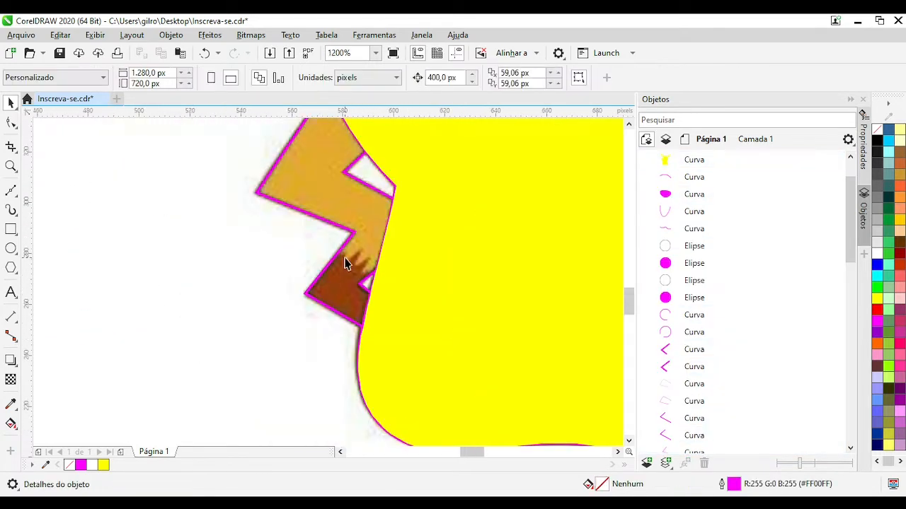
scroll(346, 263, down, 1)
scroll(307, 159, up, 3)
scroll(331, 298, down, 2)
scroll(318, 284, down, 2)
click(366, 303)
key(Right)
key(Right)
scroll(147, 238, down, 1)
Select the line art over Pikachu and move it 400 px right, next to the yellow silhouette
click(149, 238)
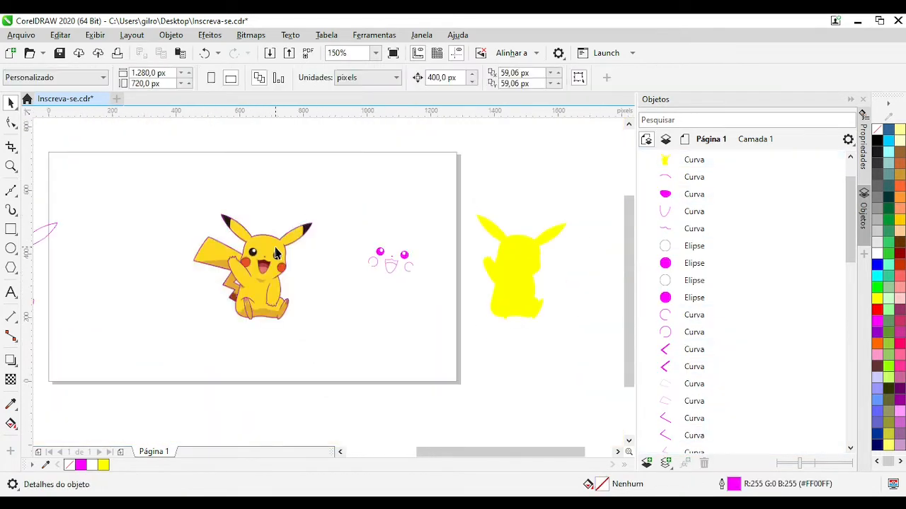
click(264, 235)
drag(210, 191, 332, 331)
key(Right)
key(Right)
scroll(516, 278, up, 2)
scroll(297, 288, down, 1)
key(Left)
key(Left)
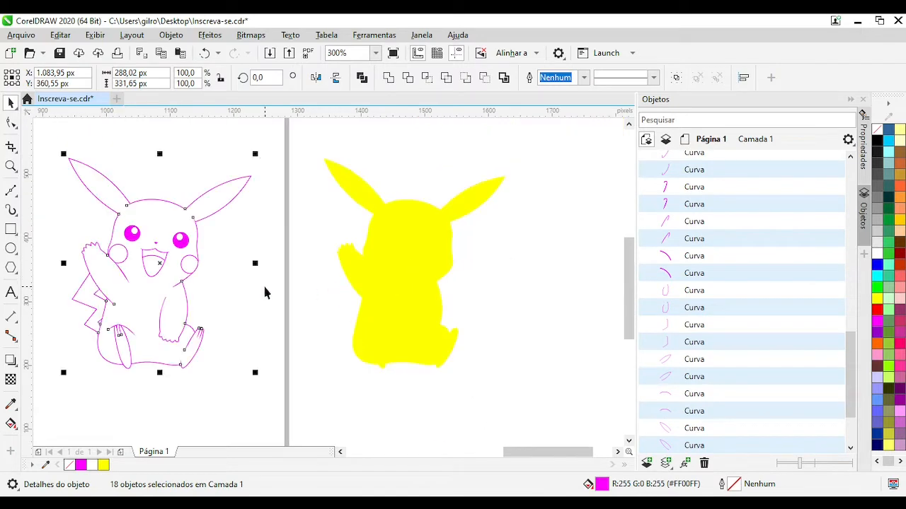
Move the yellow silhouette another 400 px right and place the body line art in the empty page area beside Pikachu
click(375, 288)
key(Right)
scroll(317, 283, down, 2)
drag(39, 234, 130, 314)
key(Right)
scroll(76, 270, up, 2)
Move the tail outlines and the arc above the left foot 400 px left, away from the body line art
click(221, 239)
click(290, 263)
key(Left)
click(308, 351)
key(Left)
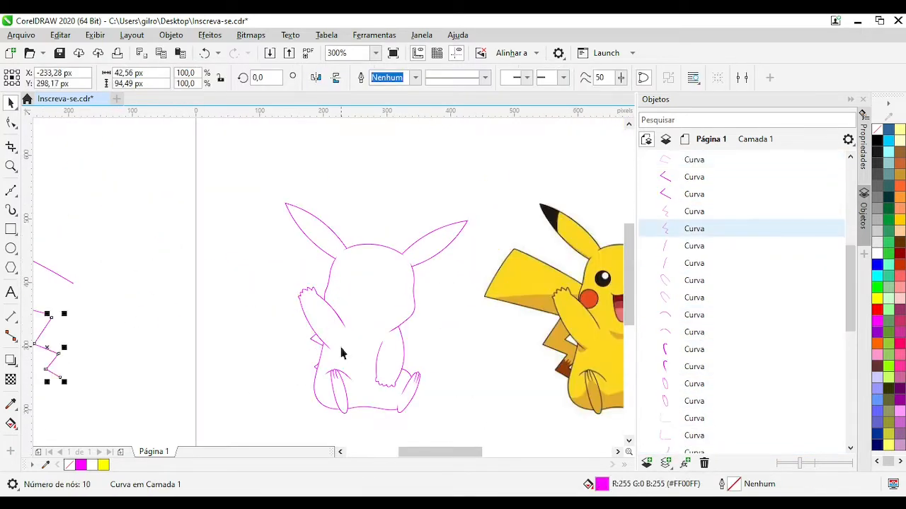
key(Left)
click(98, 410)
click(92, 409)
key(Right)
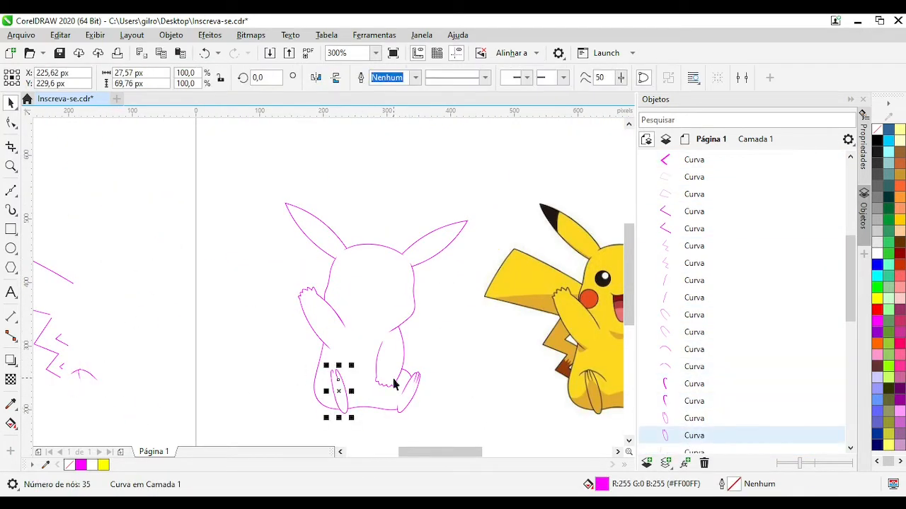
Select the remaining body, ear, arm and foot outlines and move them onto the yellow silhouette
click(409, 374)
scroll(422, 380, up, 4)
scroll(329, 283, down, 5)
drag(344, 321, 236, 167)
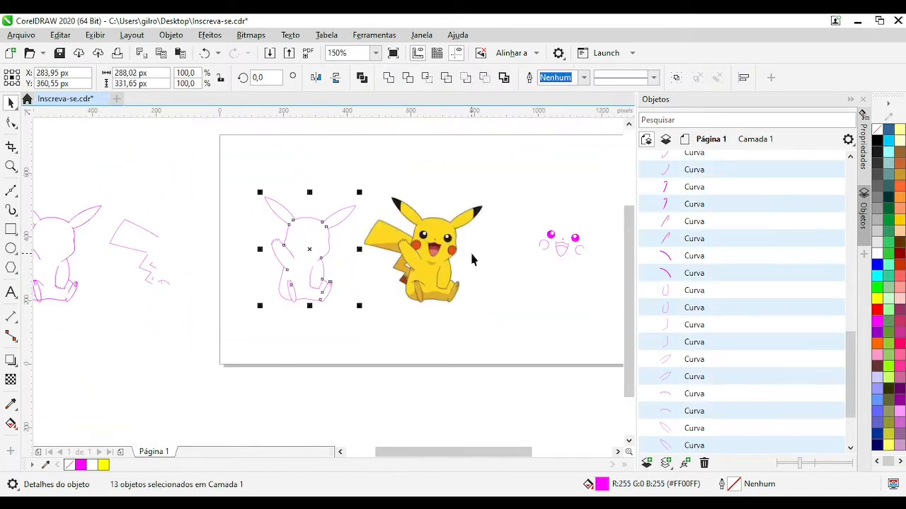
key(Right)
key(Right)
key(Right)
Weld the 13 selected outline pieces into one curve and inspect its joins over the yellow fill
scroll(471, 254, down, 1)
scroll(502, 279, up, 3)
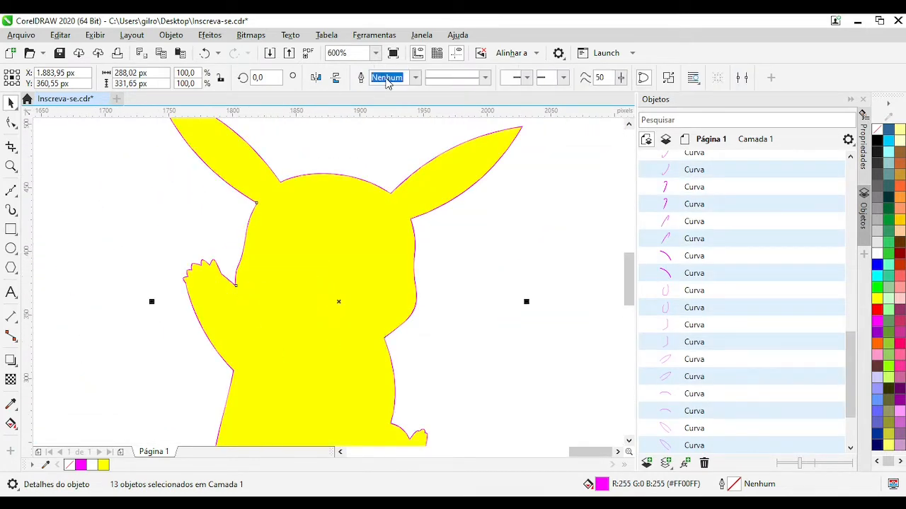
scroll(253, 205, up, 2)
scroll(330, 285, down, 3)
scroll(332, 278, up, 1)
Send the yellow silhouette to the back of the layer and select it together with the magenta outline
click(398, 295)
key(shift+Page_Down)
scroll(360, 226, up, 1)
shift+click(375, 272)
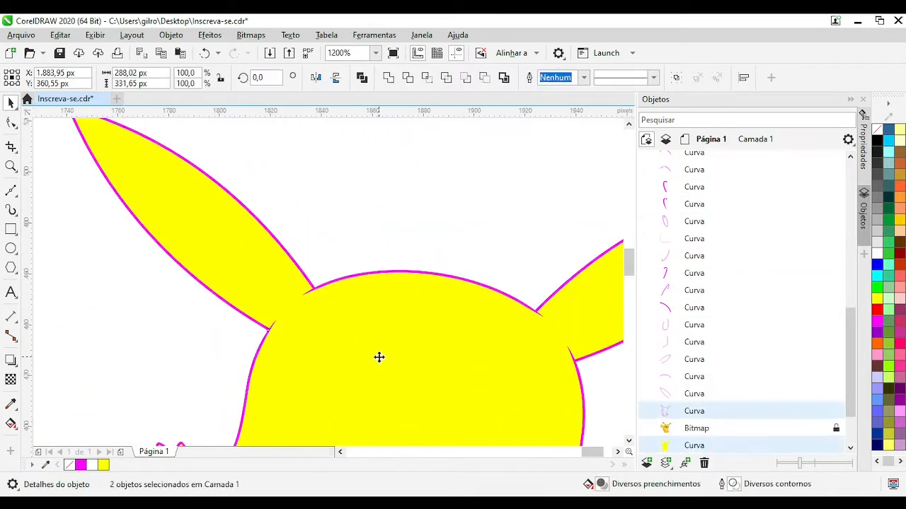
Try moving the artwork away from its position and undo the move
click(379, 357)
scroll(290, 314, up, 1)
scroll(353, 286, down, 4)
drag(342, 311, 264, 285)
key(ctrl+z)
scroll(340, 290, up, 3)
scroll(414, 297, down, 3)
click(477, 332)
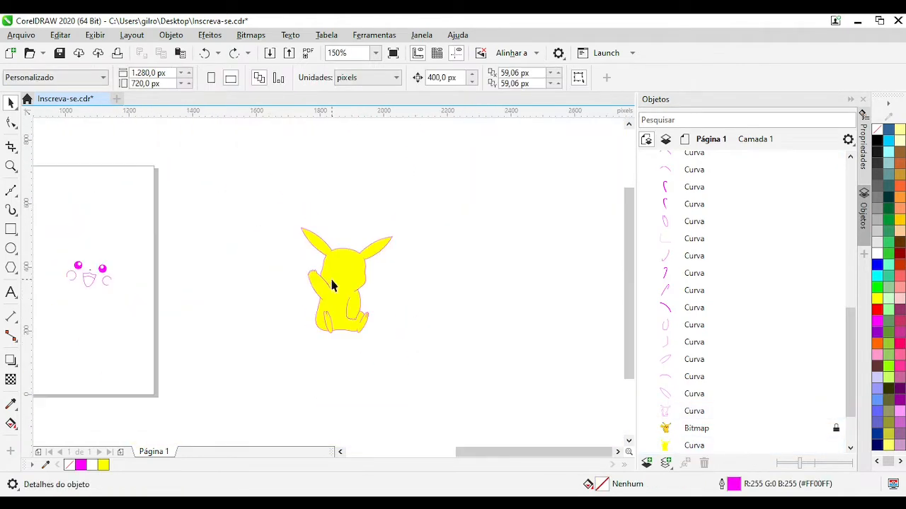
Move the yellow silhouette 800 px left, under the magenta face details
click(341, 292)
key(Left)
key(Left)
Move the welded magenta outline 1200 px left, back over the Pikachu image
click(353, 317)
scroll(368, 308, down, 1)
scroll(163, 296, up, 1)
key(Left)
key(Left)
key(Left)
scroll(322, 287, up, 2)
scroll(347, 280, down, 3)
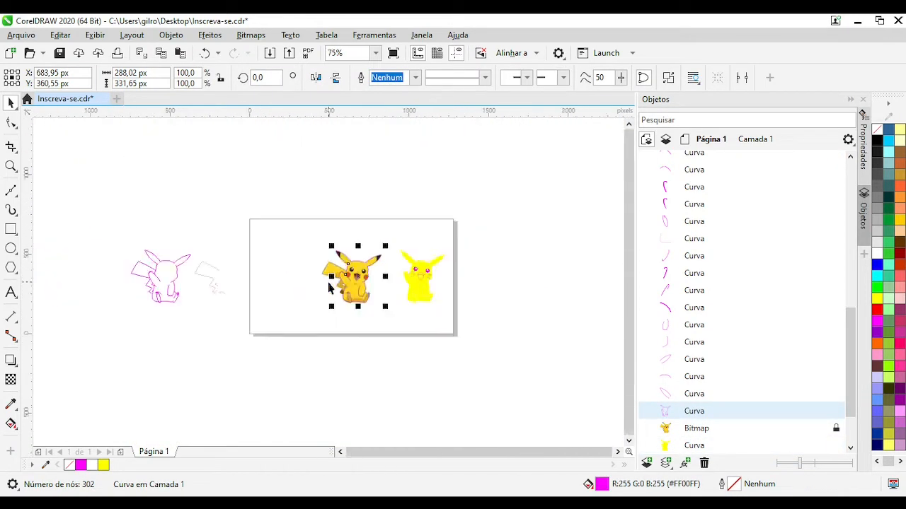
Select the two magenta toe strokes together with the magenta outline and weld them into one curve
scroll(227, 279, up, 1)
drag(147, 227, 257, 341)
scroll(117, 314, up, 1)
drag(287, 314, 345, 285)
key(Right)
key(Right)
key(Right)
key(Right)
scroll(345, 286, down, 2)
scroll(522, 286, up, 2)
scroll(288, 285, up, 3)
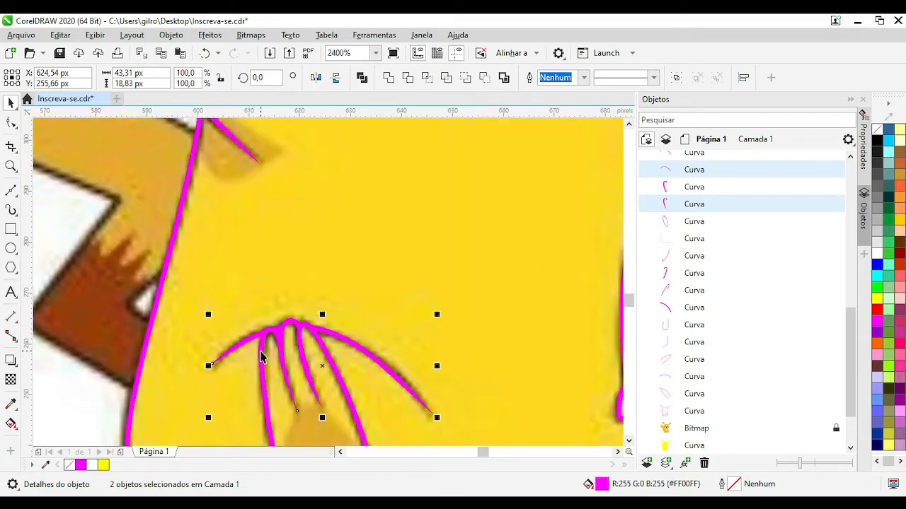
shift+click(170, 263)
click(388, 79)
Move the four magenta tail strokes 800 px right onto the reference tail and weld them to the outline
scroll(328, 284, down, 4)
drag(99, 204, 190, 312)
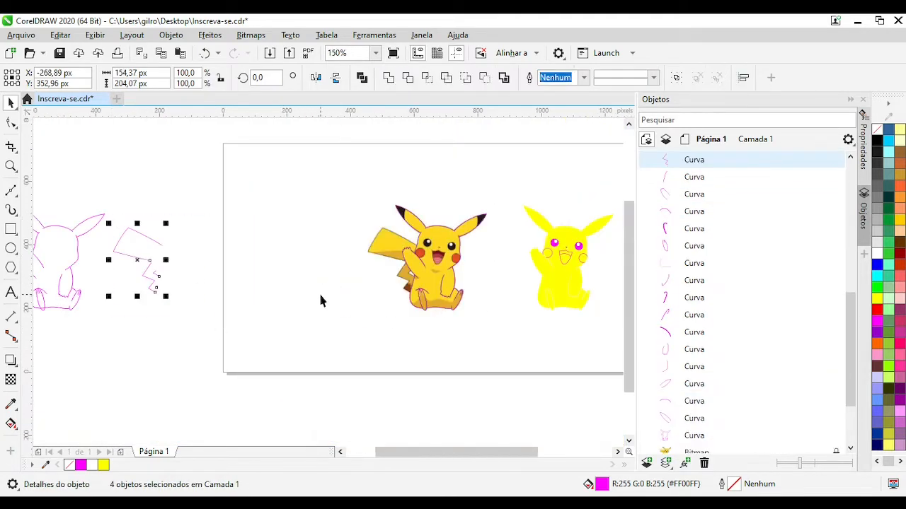
key(Right)
key(Right)
key(Right)
key(Right)
scroll(322, 290, up, 2)
click(388, 79)
scroll(311, 240, up, 1)
scroll(328, 283, down, 2)
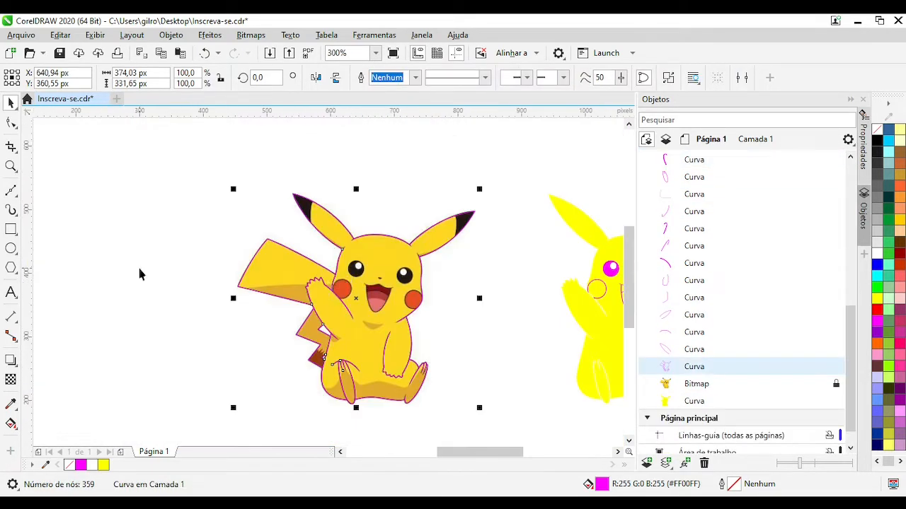
Duplicate the welded outline 400 px to the left and break the copy apart in wireframe view
click(140, 271)
click(342, 248)
key(KP_Add)
key(Left)
key(Left)
scroll(88, 298, down, 1)
key(Escape)
click(339, 224)
key(ctrl+k)
key(shift+F9)
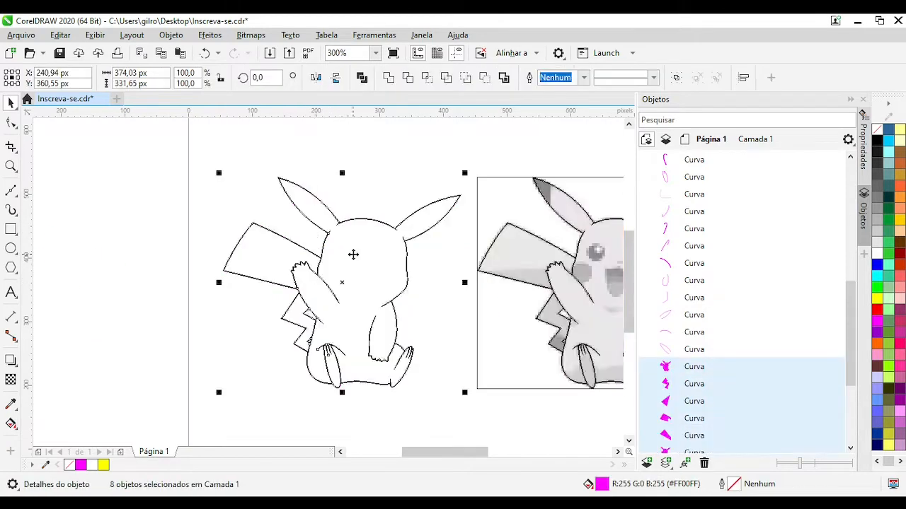
Delete the surplus outer piece of the broken-apart copy and move the two tail shapes 800 px right, beside the yellow body
scroll(310, 258, up, 2)
drag(238, 363, 196, 273)
key(Delete)
click(225, 286)
key(shift+F9)
scroll(327, 287, up, 2)
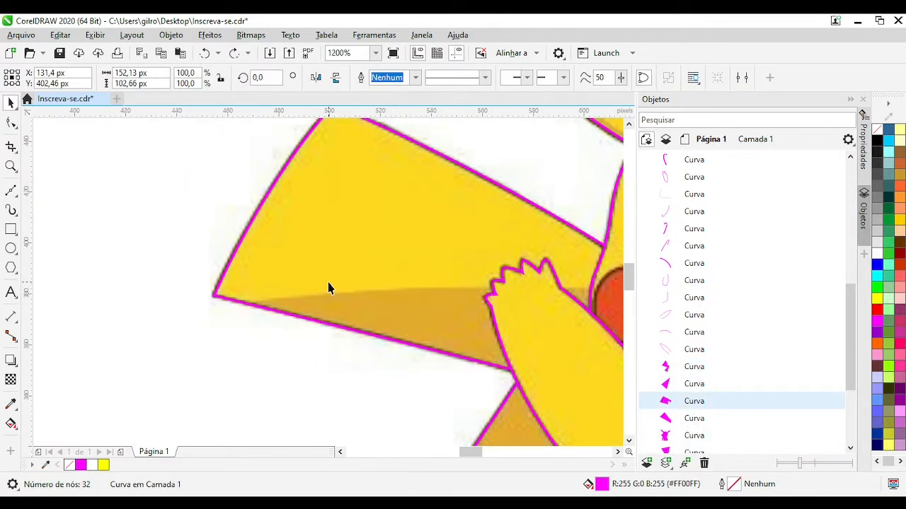
scroll(363, 304, down, 4)
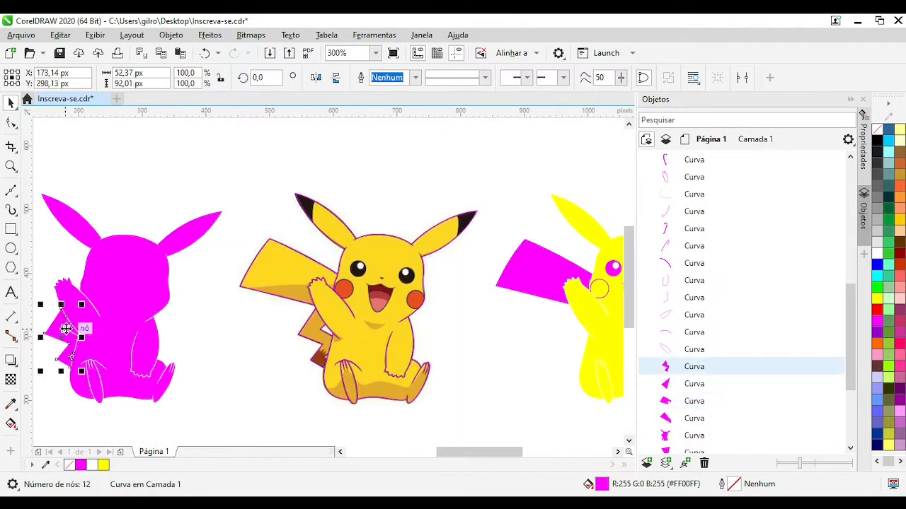
click(389, 346)
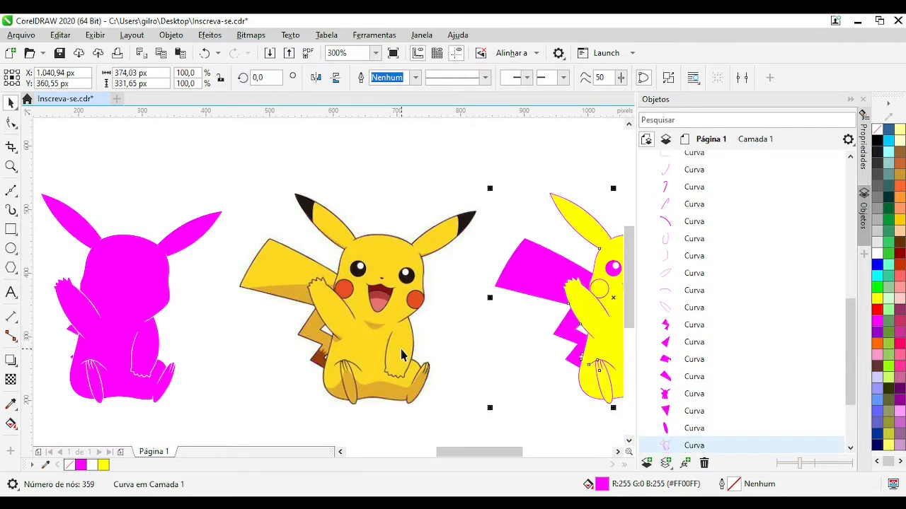
Sample the body yellow from the reference image and apply it to the body silhouette and both tail shapes
click(11, 404)
click(365, 346)
click(597, 311)
scroll(596, 311, down, 1)
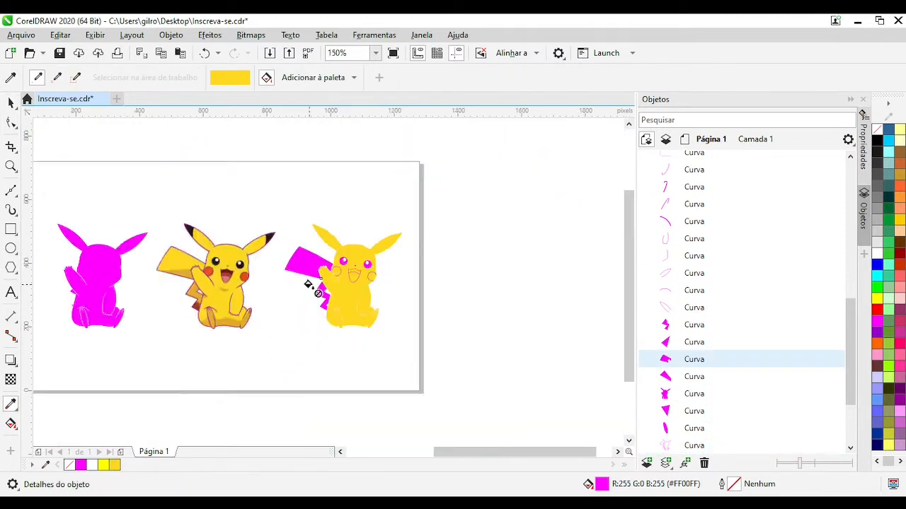
click(317, 299)
click(305, 259)
scroll(254, 283, up, 1)
Fill the welded outline with black and place it 400 px right, in front of the yellow body
click(11, 103)
click(343, 396)
click(169, 212)
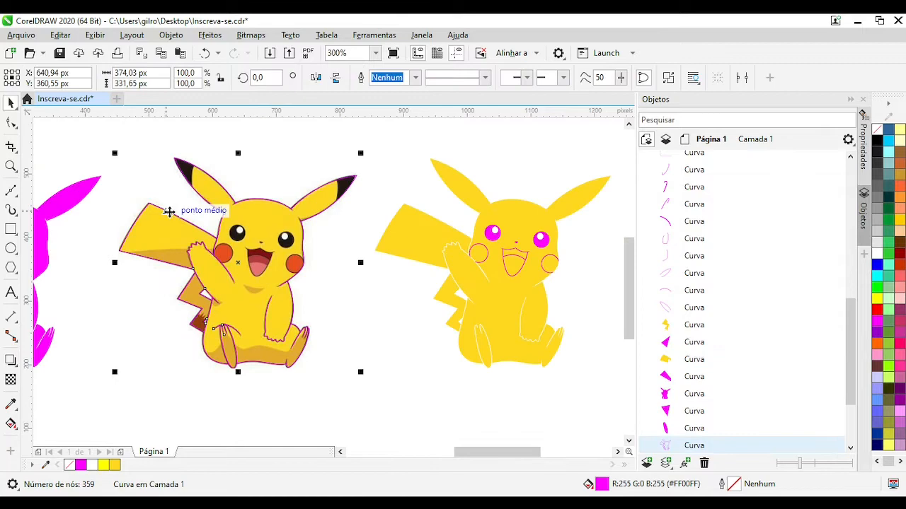
click(877, 141)
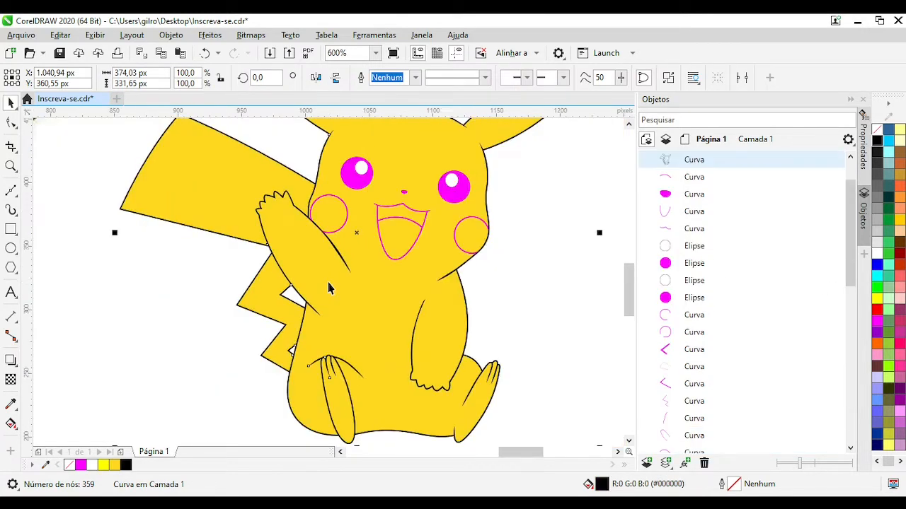
scroll(323, 275, up, 3)
scroll(328, 283, down, 3)
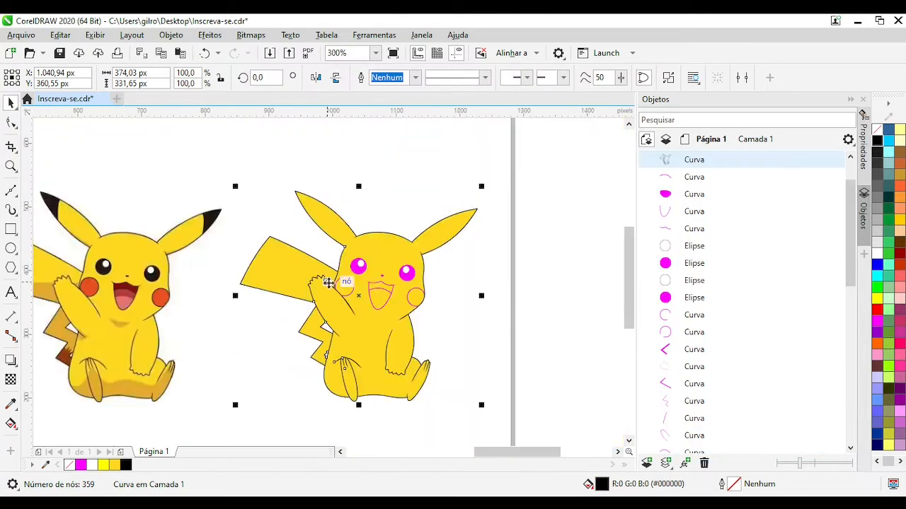
Check the black outline over the yellow figure, then move it 400 px left, back onto the reference image
click(235, 406)
scroll(495, 246, down, 1)
scroll(325, 275, up, 2)
click(504, 238)
scroll(405, 256, down, 1)
scroll(328, 285, down, 1)
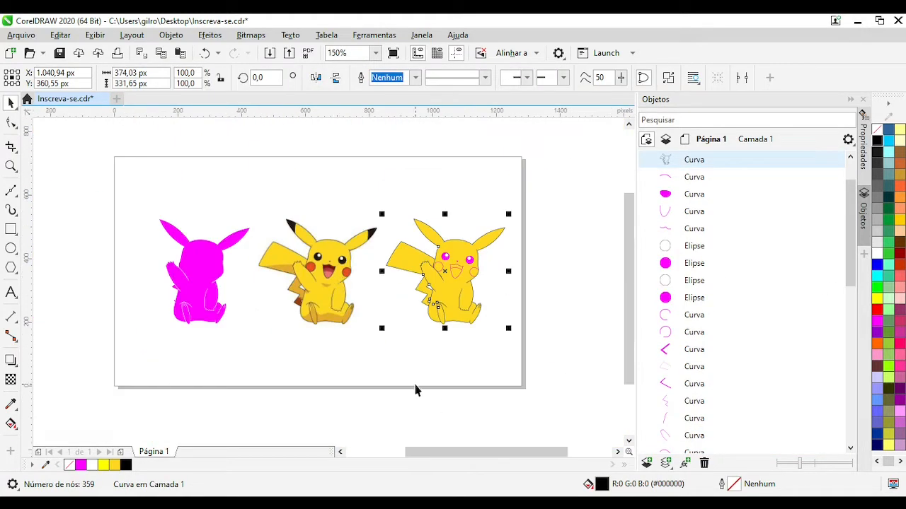
click(416, 388)
scroll(304, 307, up, 3)
scroll(330, 286, down, 4)
scroll(378, 278, up, 2)
click(535, 277)
key(Left)
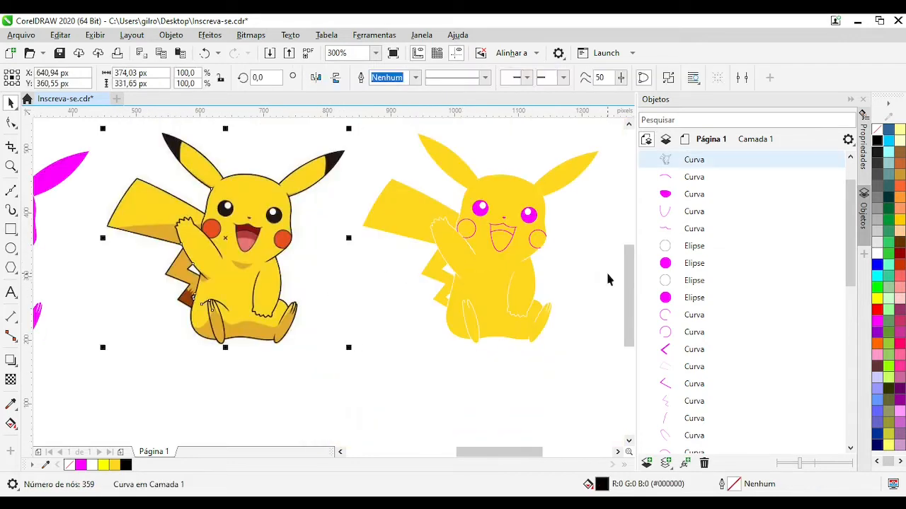
Fill both magenta eye ellipses with black
scroll(370, 141, up, 1)
click(599, 287)
scroll(263, 285, down, 2)
scroll(340, 284, up, 2)
click(305, 304)
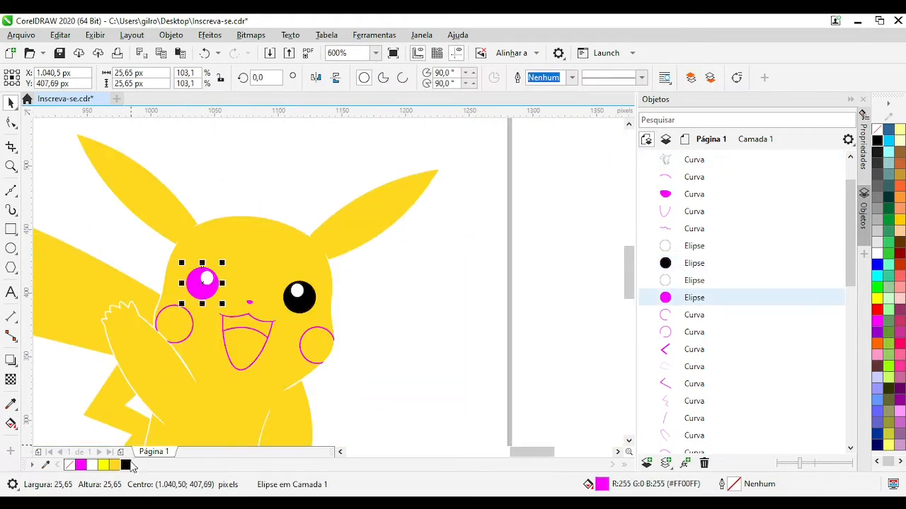
click(129, 464)
scroll(194, 371, down, 1)
scroll(330, 279, up, 1)
Duplicate the two magenta cheek rings in place and fill one pair with black
click(323, 255)
shift+click(401, 284)
key(plus)
scroll(421, 286, down, 1)
click(182, 263)
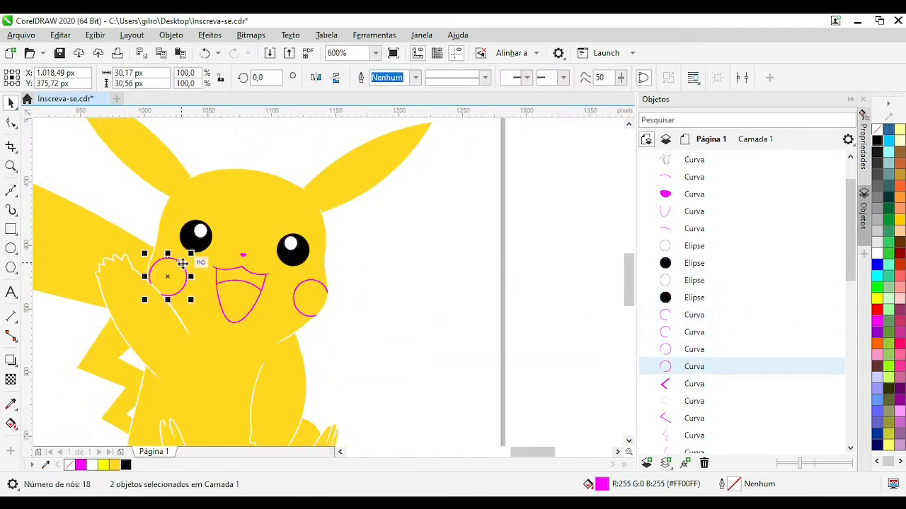
shift+click(321, 284)
click(876, 140)
click(460, 269)
scroll(460, 270, down, 2)
scroll(328, 283, up, 1)
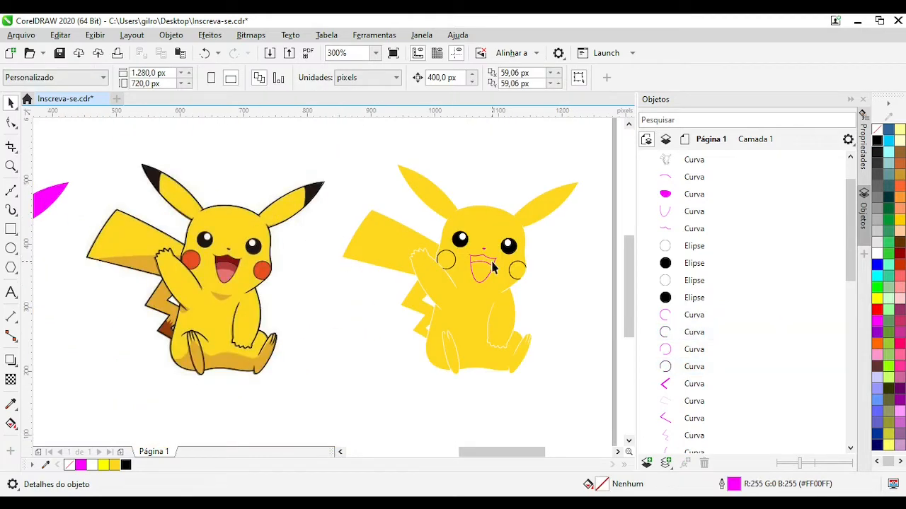
Duplicate the black outline 800 px to the right and combine the copy with the spare magenta cheek rings
click(190, 233)
key(plus)
key(Right)
key(Right)
scroll(189, 233, down, 2)
scroll(322, 262, up, 3)
drag(536, 323, 283, 205)
shift+click(374, 152)
click(361, 78)
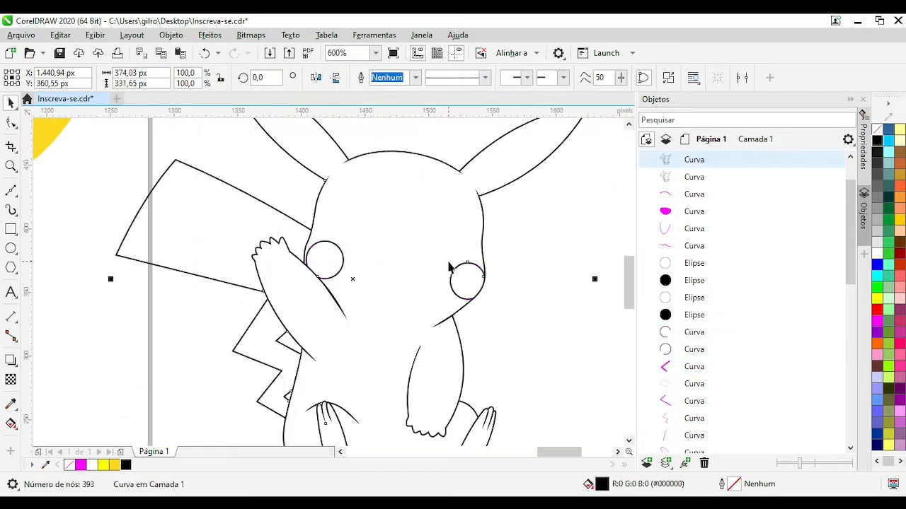
Break the combined copy apart and delete everything except the two solid cheek shapes
key(ctrl+k)
click(508, 234)
click(482, 202)
key(Delete)
scroll(329, 308, down, 1)
Sample the orange-red from the reference image's cheek and fill both cheek shapes with it
click(317, 285)
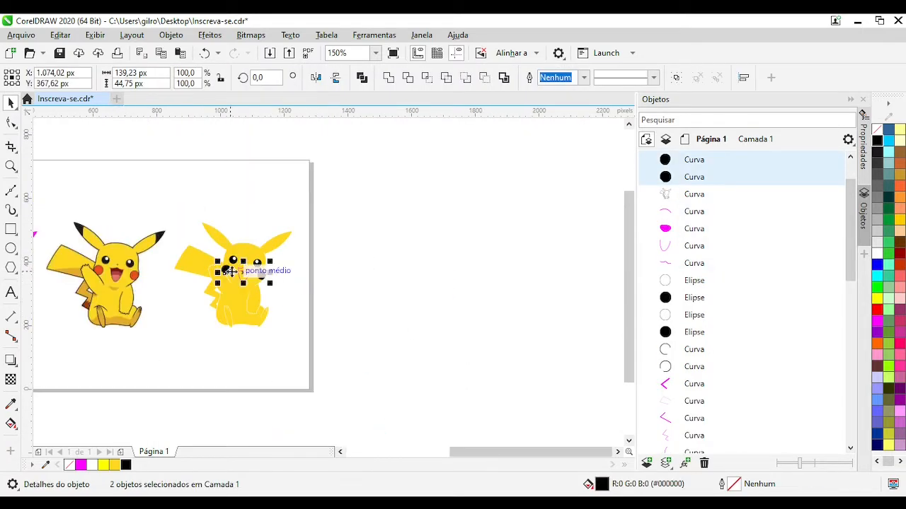
scroll(333, 283, up, 2)
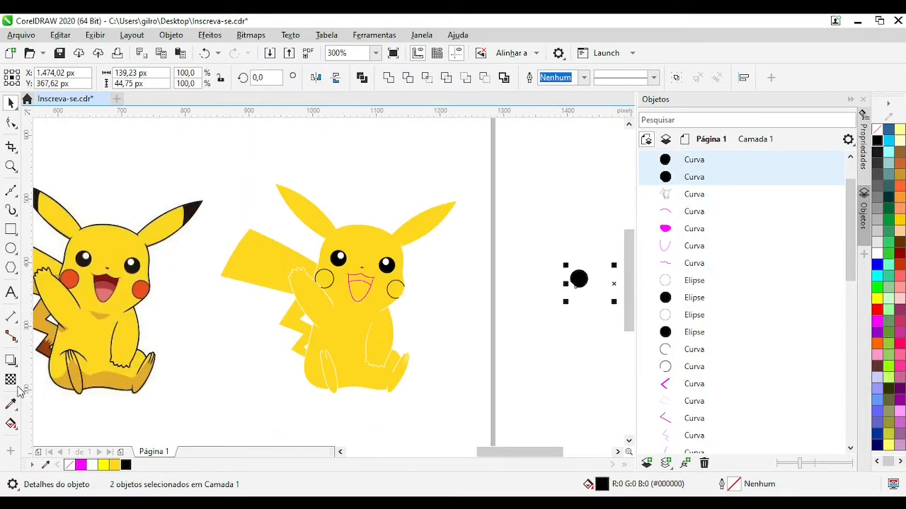
click(578, 279)
scroll(578, 279, down, 2)
scroll(606, 279, up, 4)
click(413, 323)
scroll(401, 309, down, 2)
key(space)
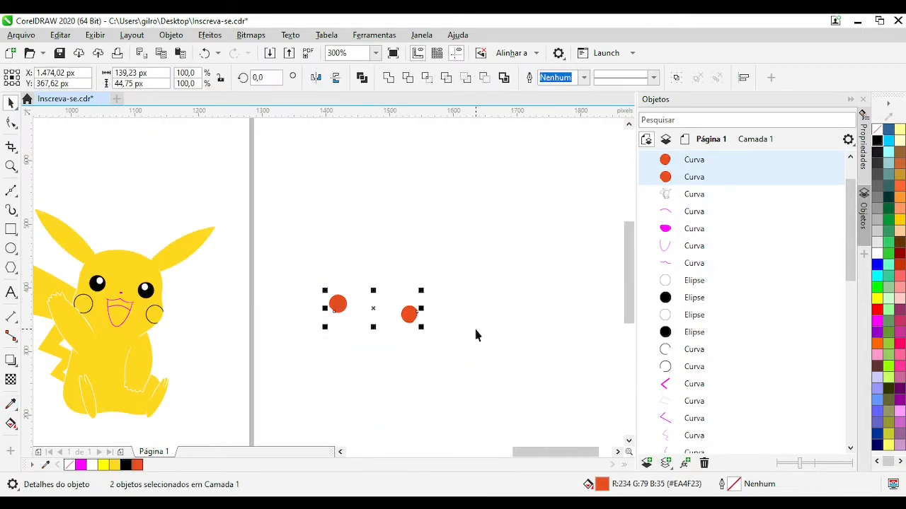
Move the two orange-red cheek shapes 400 px left onto the yellow face
key(Left)
scroll(131, 312, up, 3)
click(418, 317)
scroll(333, 286, down, 4)
scroll(205, 244, up, 2)
Move the black outline 400 px right from the reference image onto the yellow figure
click(340, 295)
scroll(350, 283, down, 1)
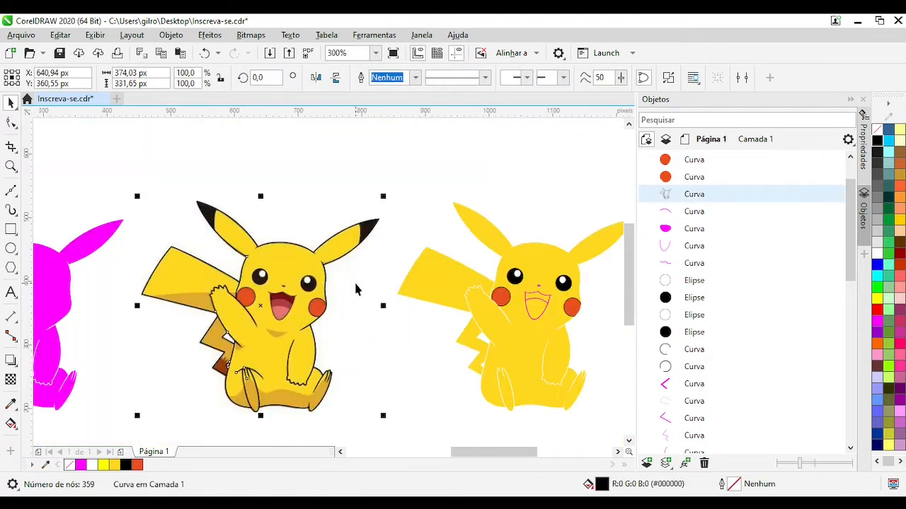
key(Right)
scroll(347, 287, up, 2)
scroll(337, 284, down, 2)
scroll(400, 313, up, 2)
Fill the nose and all the magenta mouth lines with black
click(320, 265)
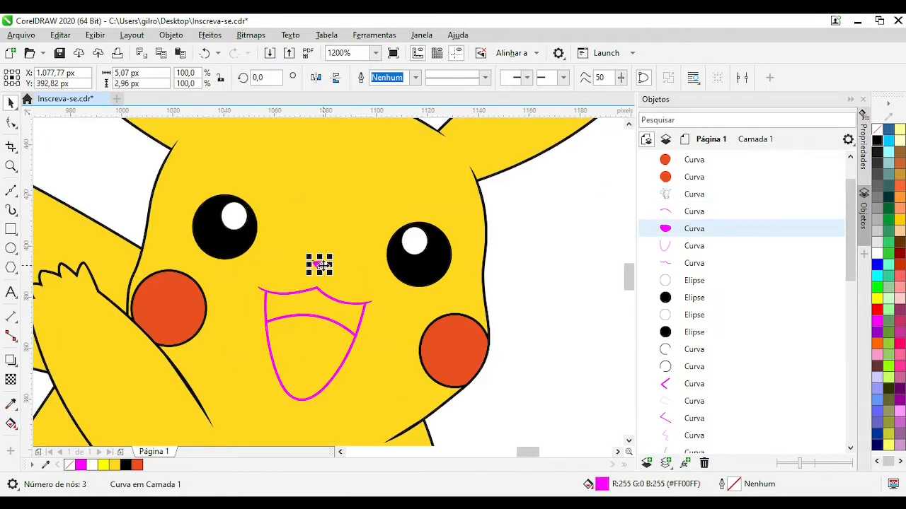
click(344, 300)
shift+click(333, 290)
scroll(275, 262, up, 1)
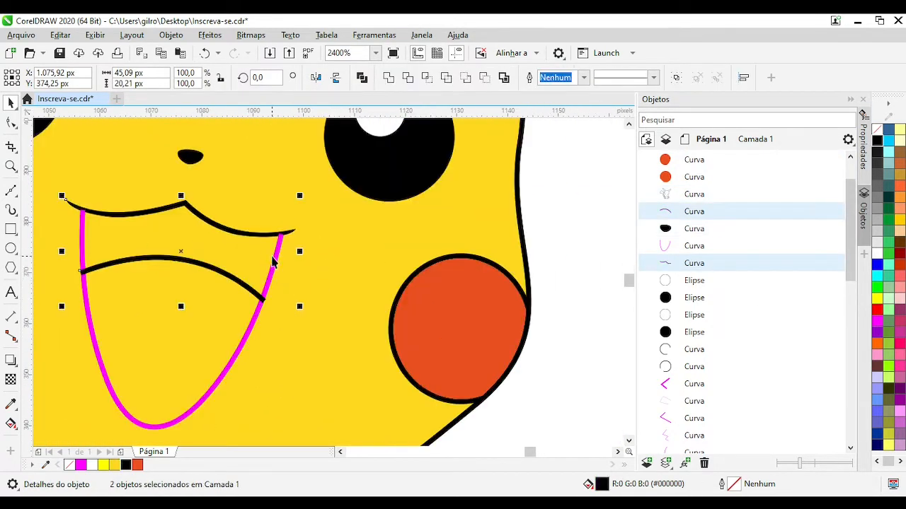
click(878, 141)
scroll(528, 183, down, 1)
scroll(388, 241, up, 2)
Adjust the end nodes of the inner mouth line in wireframe view so both ends tuck inside the mouth's side strokes
click(316, 292)
click(11, 123)
key(shift+F9)
scroll(346, 329, up, 2)
click(298, 230)
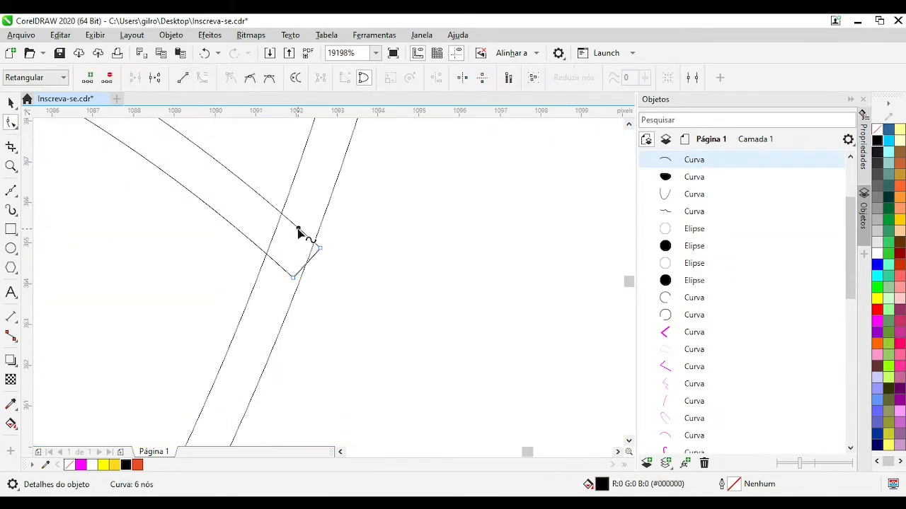
scroll(322, 277, up, 1)
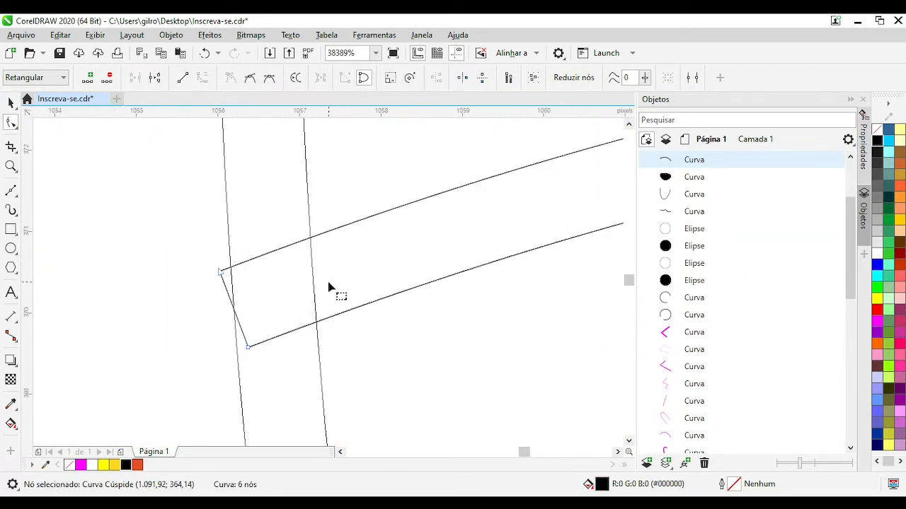
scroll(330, 282, down, 3)
key(shift+F9)
scroll(333, 283, up, 1)
key(space)
Select the inner, upper and side mouth lines and weld them into a single mouth outline
scroll(329, 283, down, 2)
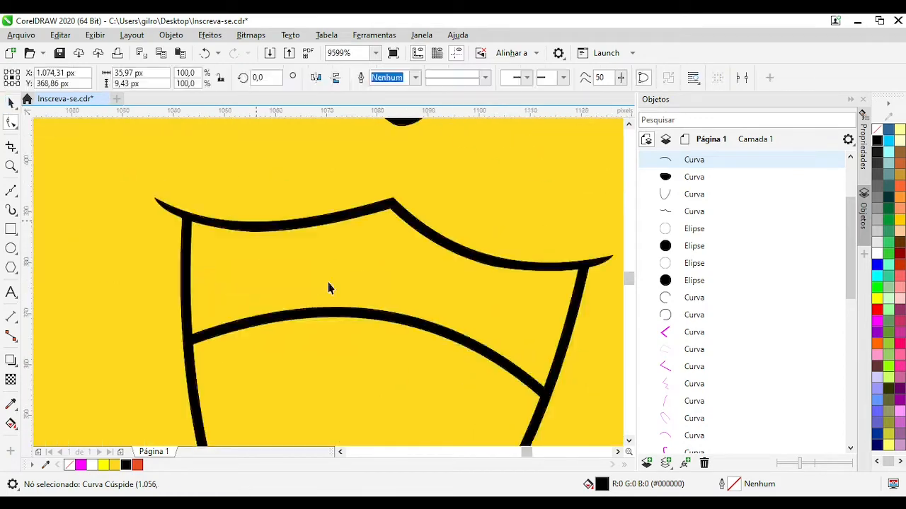
shift+click(324, 258)
shift+click(310, 274)
click(394, 79)
scroll(484, 230, down, 2)
scroll(349, 251, up, 2)
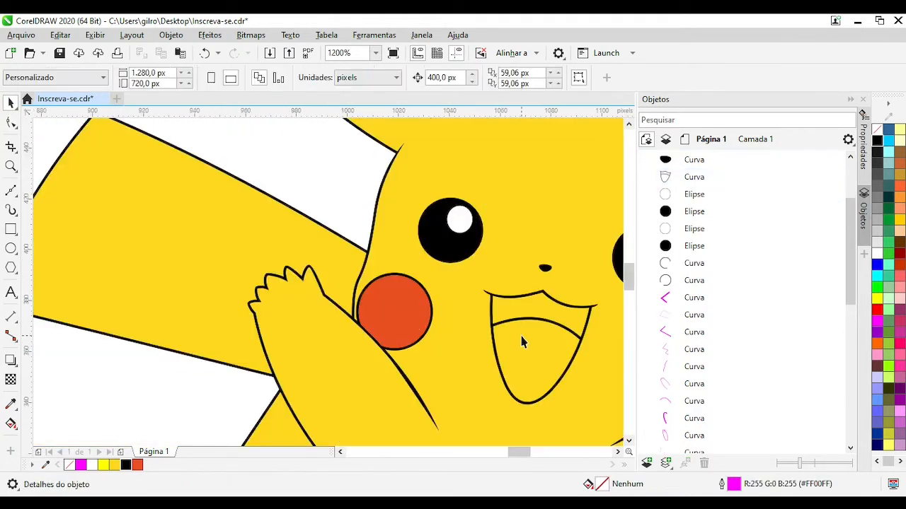
Duplicate the mouth outline 400 px to the right, break the copy apart and delete its outer piece
click(553, 320)
key(KP_Add)
key(Right)
scroll(540, 323, down, 2)
key(ctrl+k)
key(shift+F9)
click(381, 291)
scroll(541, 284, up, 2)
click(369, 189)
key(Delete)
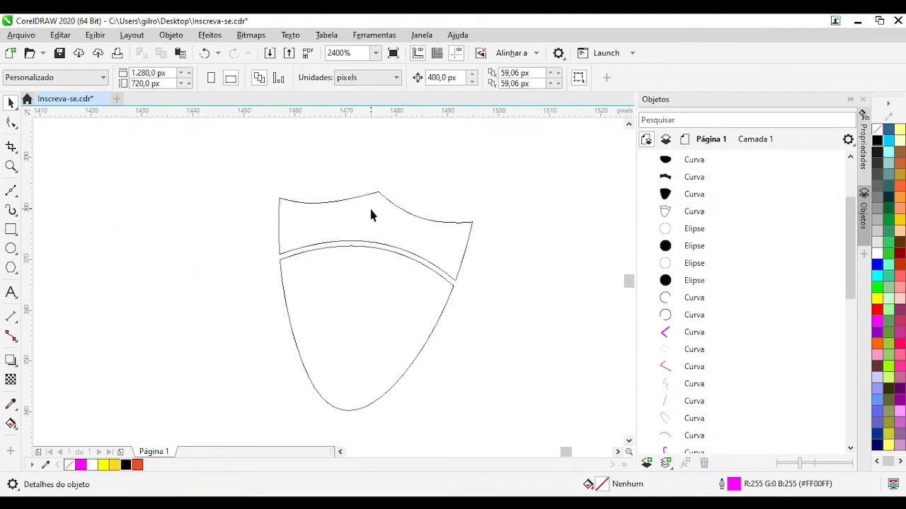
Move the two solid mouth interior shapes 400 px left into the mouth on the yellow face
scroll(339, 298, down, 4)
key(shift+F9)
drag(280, 248, 382, 347)
key(Left)
click(173, 295)
Sample the dark red from the top of the reference's mouth and fill the upper mouth interior shape with it
click(11, 404)
scroll(99, 256, up, 2)
click(250, 267)
scroll(329, 283, down, 2)
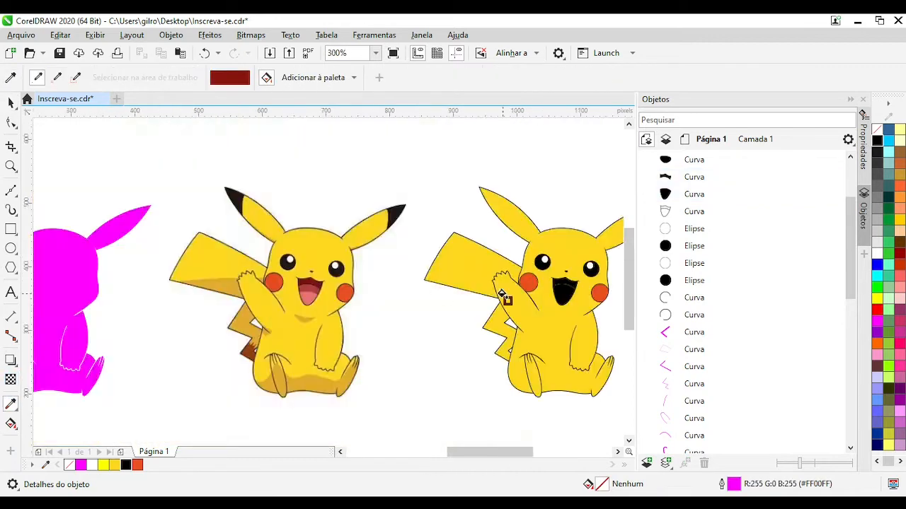
scroll(575, 283, up, 2)
click(261, 264)
key(space)
Sample the medium red (#B23A3C) from the reference's mouth and fill the lower mouth interior shape with it
click(11, 404)
scroll(164, 289, up, 2)
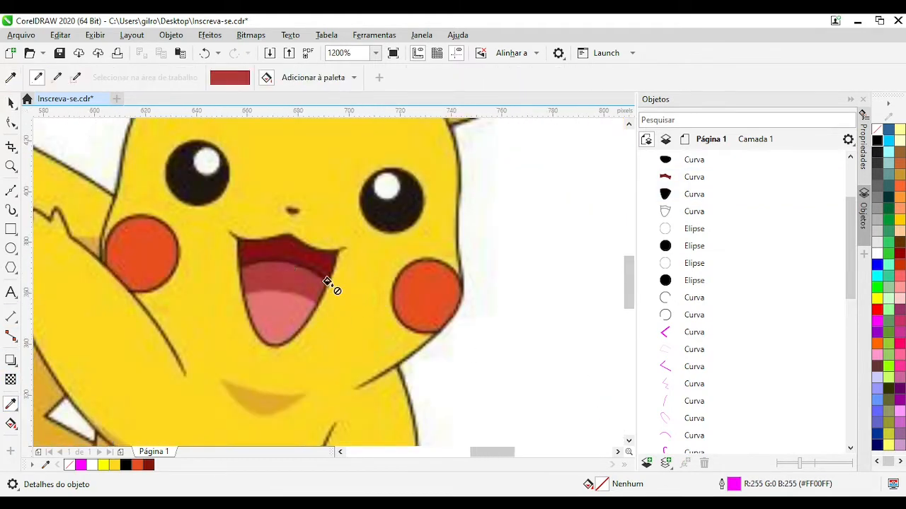
scroll(327, 282, down, 2)
scroll(614, 299, up, 2)
click(436, 247)
key(space)
scroll(425, 302, down, 1)
scroll(223, 301, up, 2)
click(222, 318)
scroll(271, 298, up, 1)
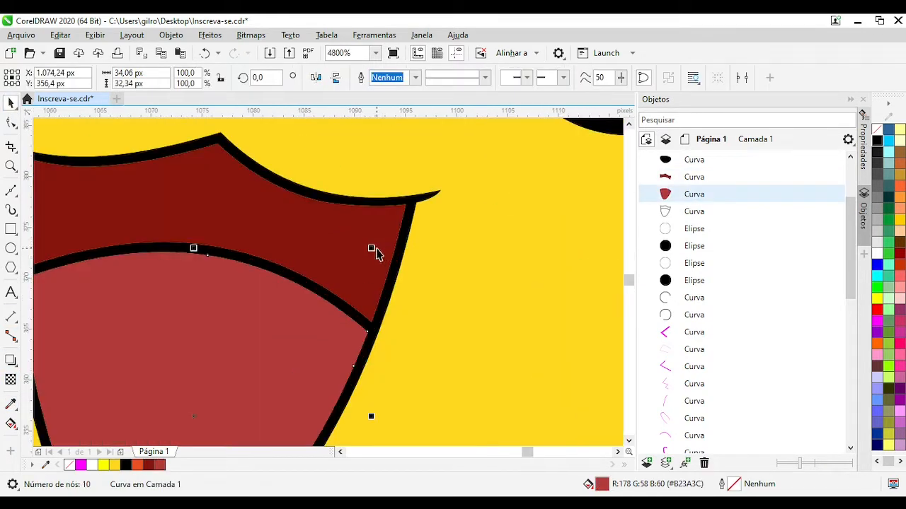
scroll(314, 291, down, 1)
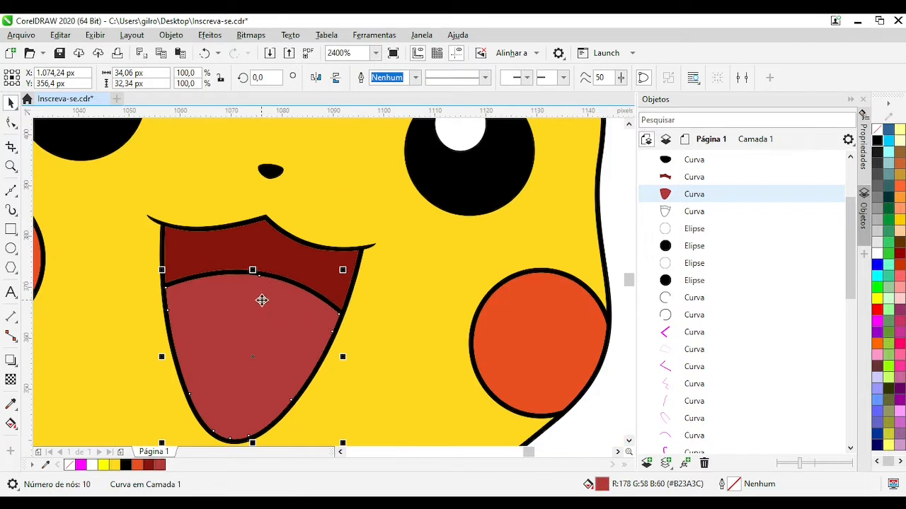
click(61, 373)
click(11, 103)
click(11, 360)
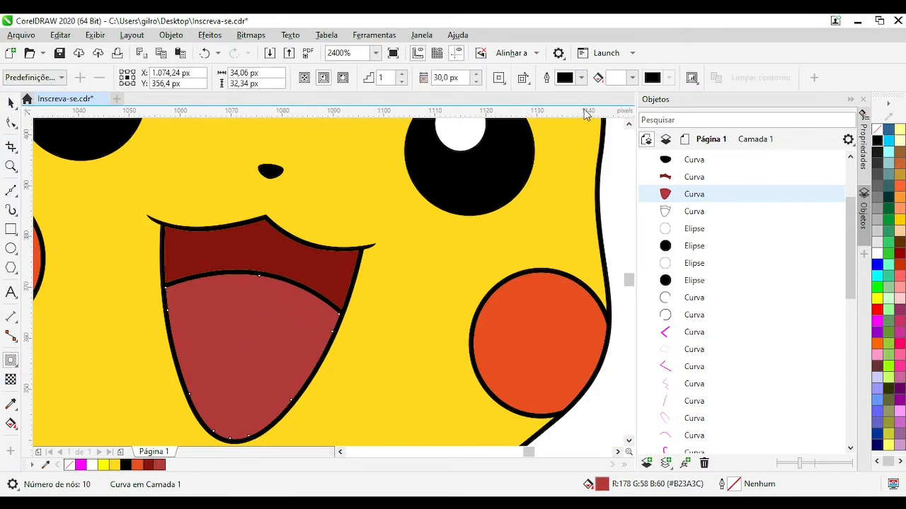
click(11, 104)
click(186, 227)
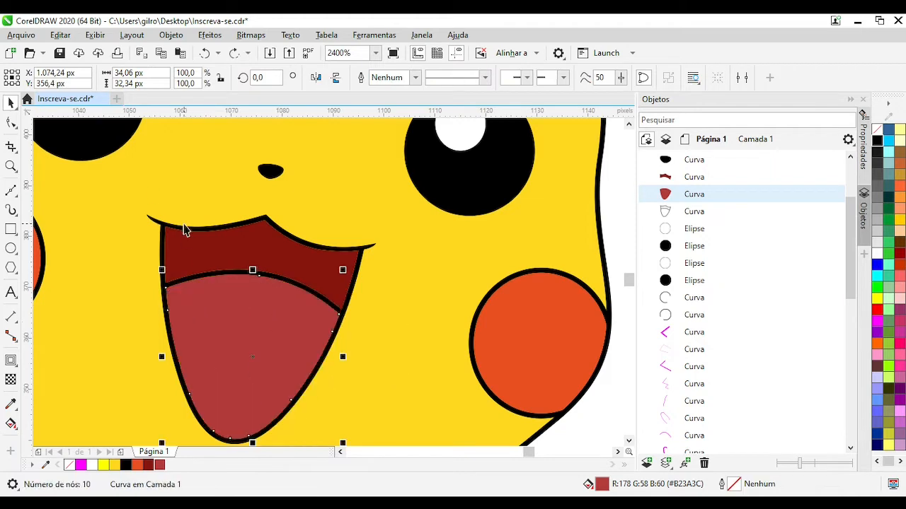
Try giving the lower mouth shape a 1 px outline in its own red (#B23A3C)
click(212, 315)
right_click(160, 465)
scroll(180, 283, up, 2)
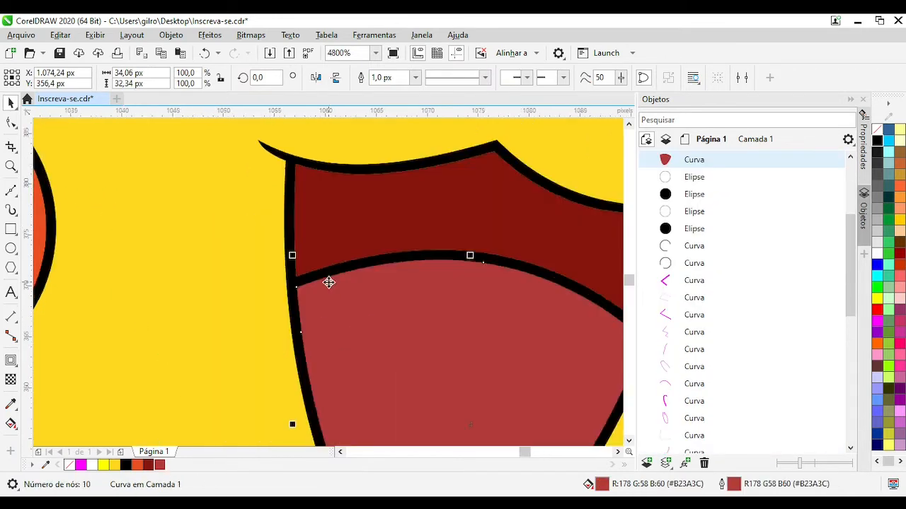
key(ctrl+z)
key(ctrl+z)
scroll(354, 287, down, 3)
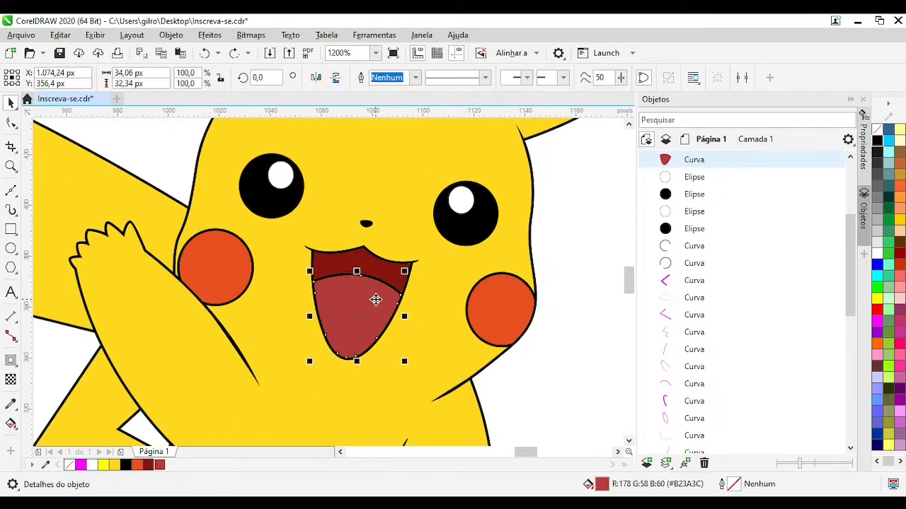
Outline the yellow body shape with 1 px in its own yellow (#FFD821)
click(526, 352)
click(393, 269)
key(Escape)
scroll(419, 294, up, 2)
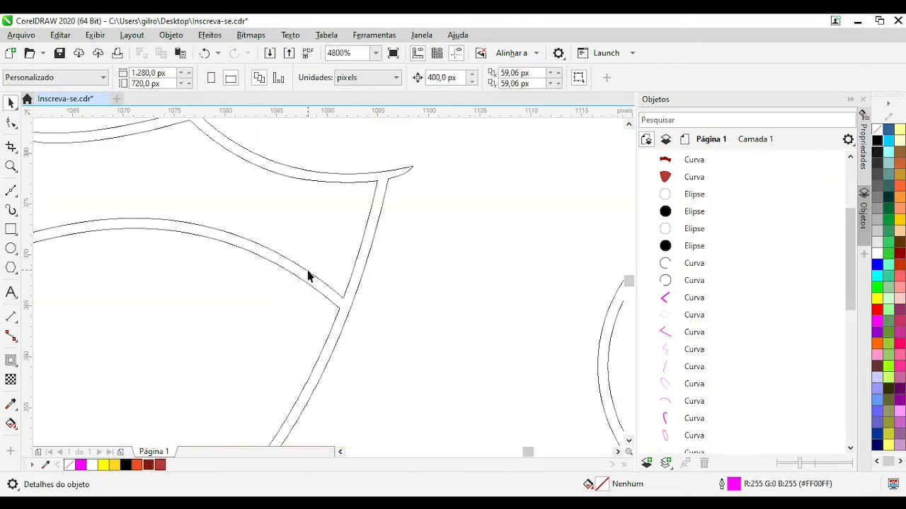
scroll(309, 270, down, 2)
scroll(254, 199, up, 2)
click(295, 278)
right_click(115, 467)
scroll(260, 389, down, 3)
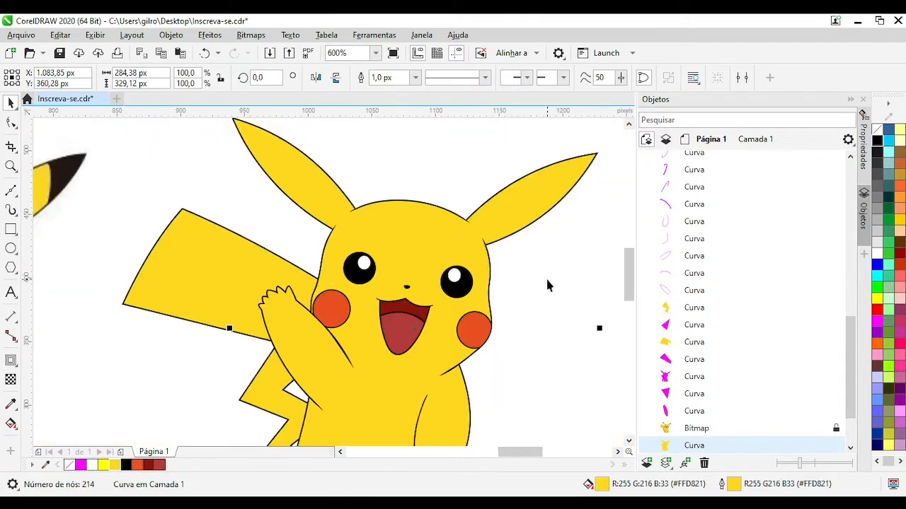
click(548, 281)
Select the upper and lower tail pieces and outline both in the body's yellow (#FFD821)
scroll(446, 226, up, 2)
scroll(505, 377, down, 4)
scroll(287, 331, up, 1)
click(294, 209)
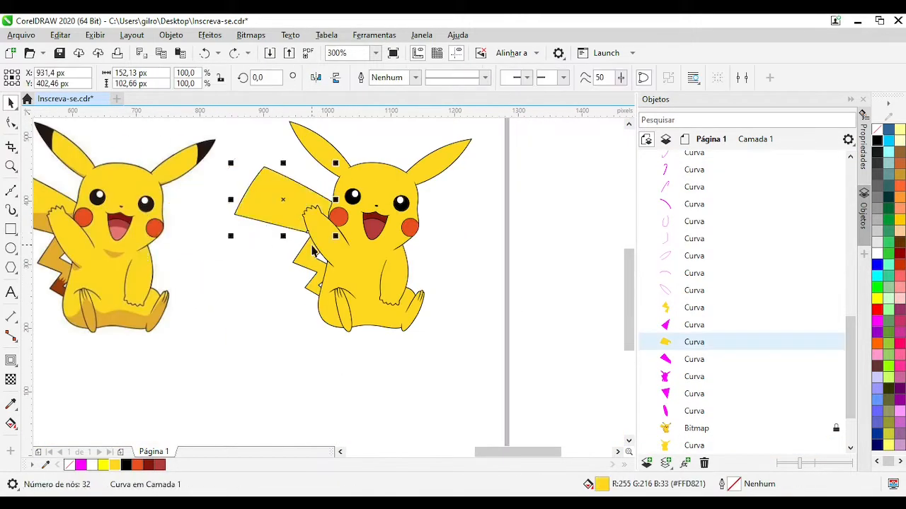
scroll(295, 208, up, 1)
shift+click(315, 297)
right_click(114, 465)
click(220, 361)
Draw an ellipse about 59 px wide and 40 px high over the reference's tongue and adjust it to the tongue's upper edge
scroll(404, 247, up, 2)
scroll(328, 288, down, 2)
scroll(469, 261, down, 2)
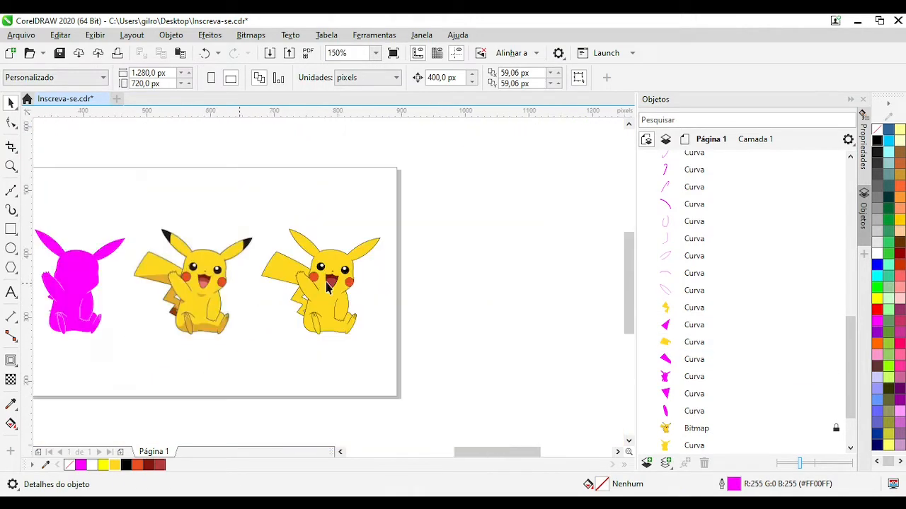
scroll(209, 287, up, 4)
key(F7)
scroll(272, 247, down, 1)
drag(282, 270, 393, 374)
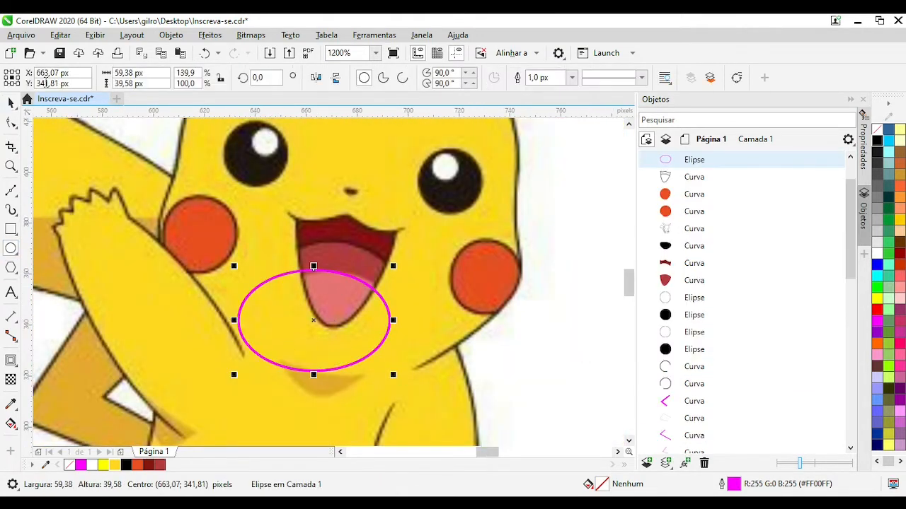
drag(324, 308, 337, 306)
drag(383, 334, 385, 349)
scroll(323, 277, down, 2)
drag(347, 306, 330, 281)
Move the ellipse 400 px right, intersect it with the lower mouth shape, delete the ellipse and select the resulting tongue piece
key(Right)
scroll(608, 269, up, 3)
shift+click(410, 285)
click(430, 78)
click(430, 392)
key(Delete)
click(375, 354)
Fill the tongue piece with the light pink (#E67474) sampled from the reference's tongue
scroll(377, 269, down, 3)
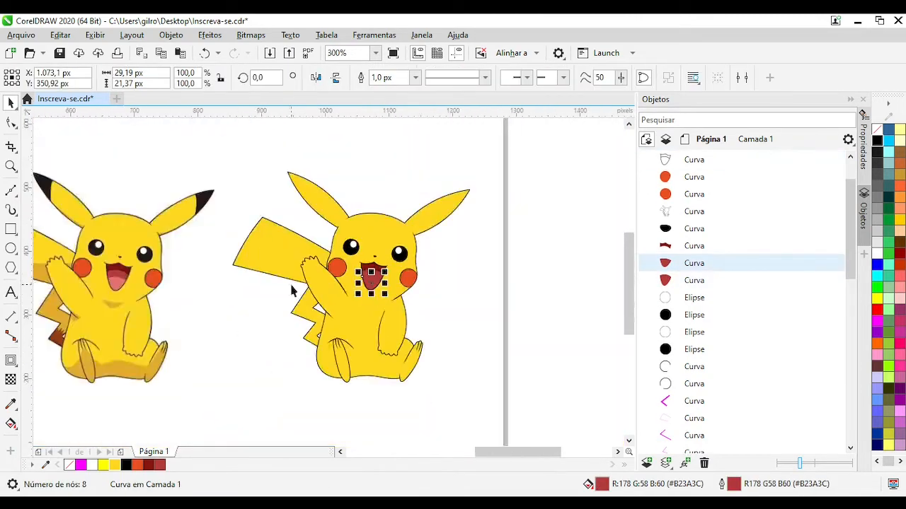
scroll(141, 283, up, 1)
click(11, 404)
click(11, 103)
scroll(606, 264, up, 2)
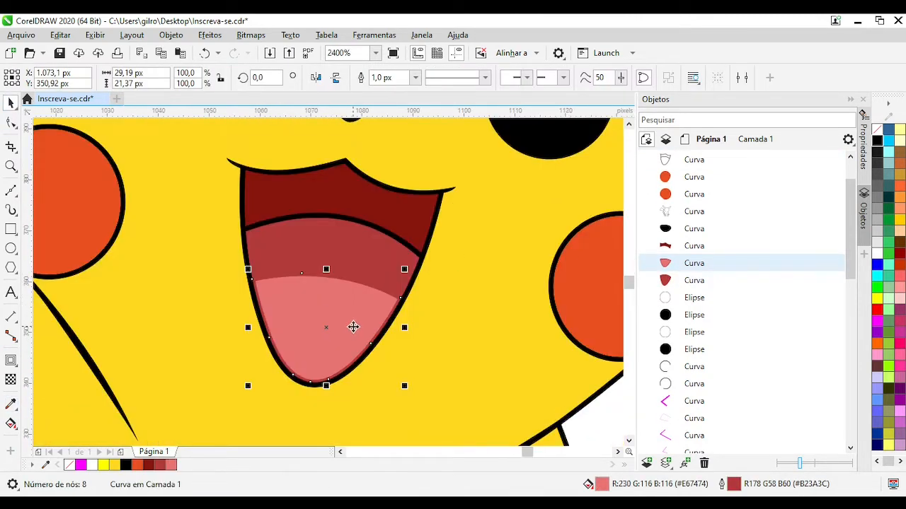
scroll(345, 324, down, 2)
key(Escape)
Remove the outline from the pink tongue piece
scroll(345, 300, up, 1)
click(329, 287)
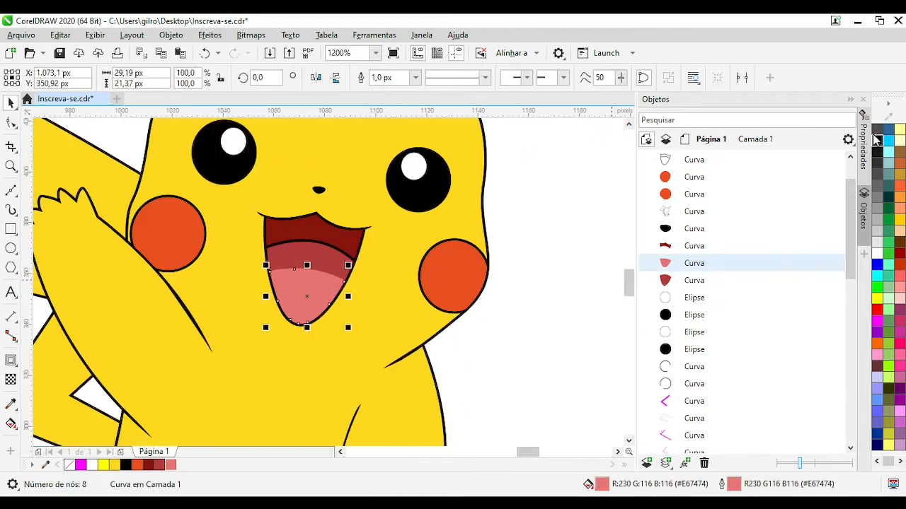
right_click(877, 129)
scroll(341, 285, up, 3)
scroll(348, 276, down, 3)
shift+click(310, 248)
click(525, 347)
scroll(524, 347, down, 1)
key(ctrl+z)
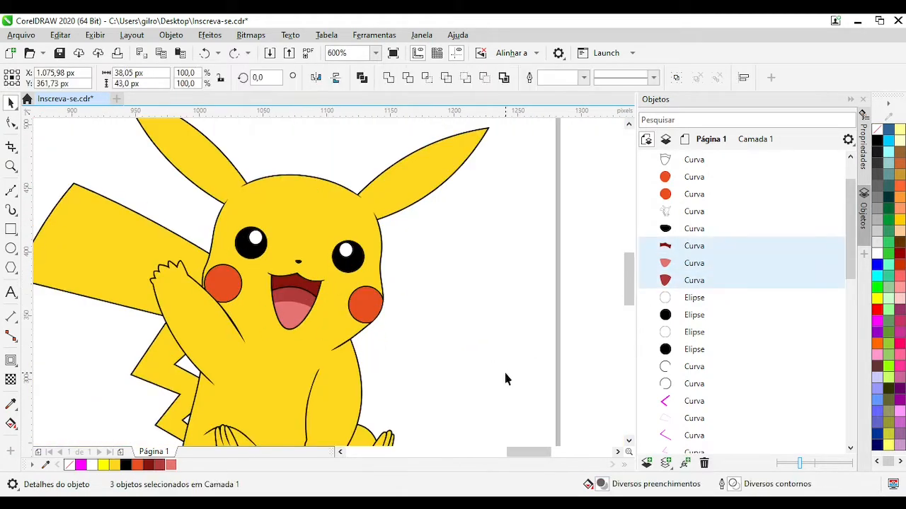
click(503, 371)
Shift the pink tongue piece 400 px left onto the reference for comparison and return it to the yellow face
scroll(338, 280, up, 1)
scroll(339, 280, down, 2)
click(336, 279)
key(Left)
scroll(70, 280, up, 2)
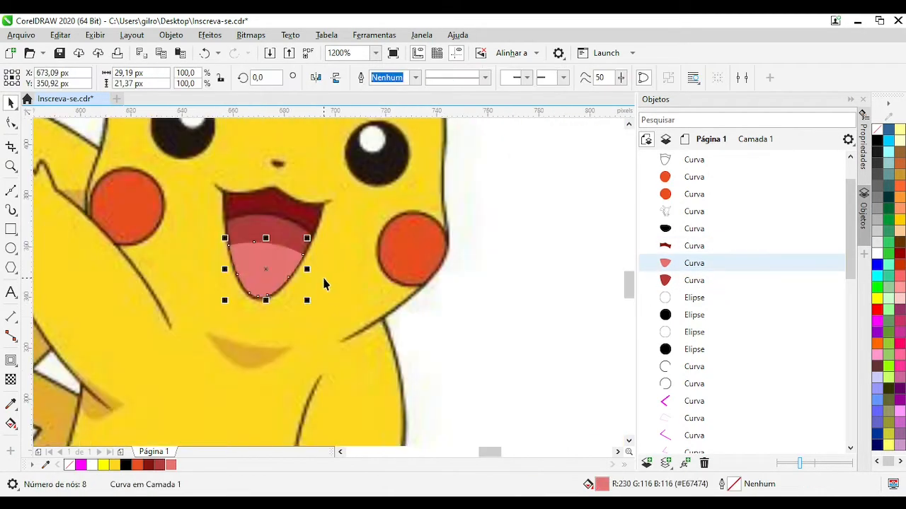
key(Right)
scroll(247, 278, down, 2)
Draw a closed shape about 74 by 80 px around the reference's black left ear tip, following its boundary with the yellow
click(550, 304)
scroll(152, 159, up, 2)
key(F5)
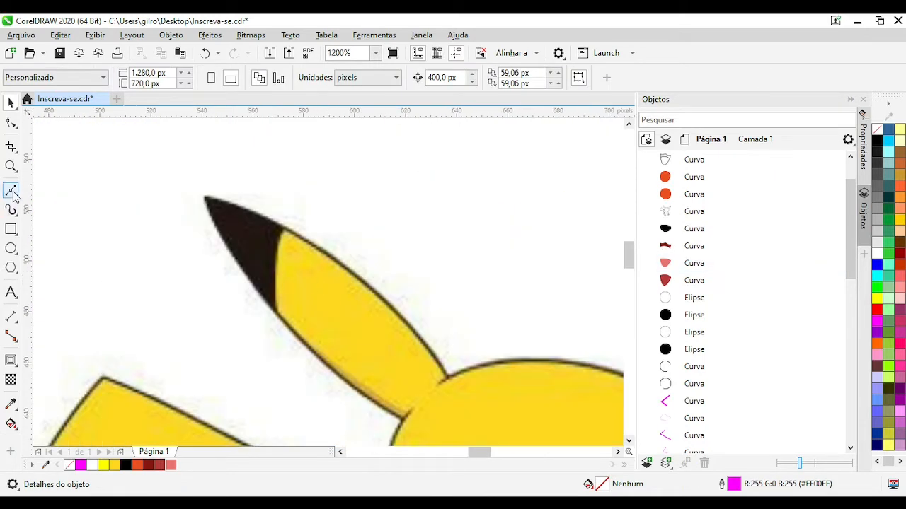
click(266, 161)
click(140, 150)
click(197, 354)
click(277, 327)
key(space)
Move the ear-tip shape 400 px right, intersect it with the yellow body, delete the helper shape and select the ear-tip piece
scroll(341, 285, down, 3)
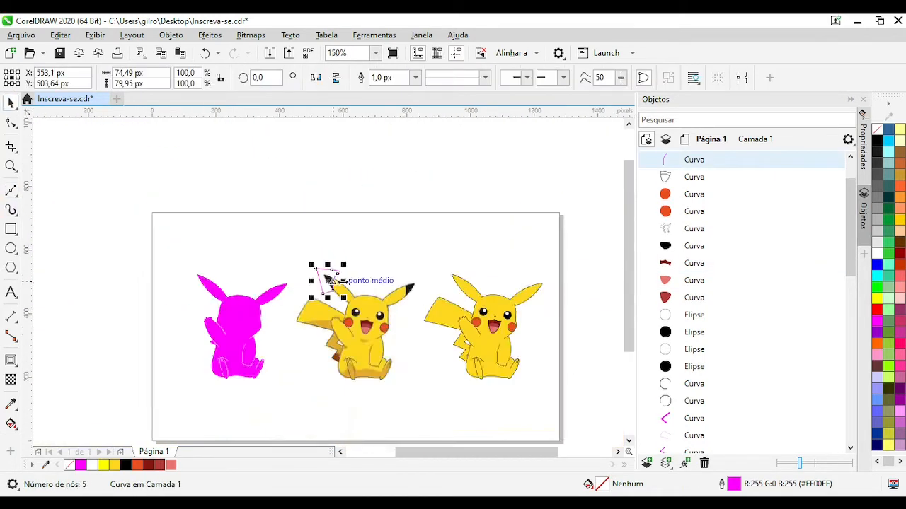
key(Right)
scroll(486, 284, up, 3)
key(Delete)
click(244, 245)
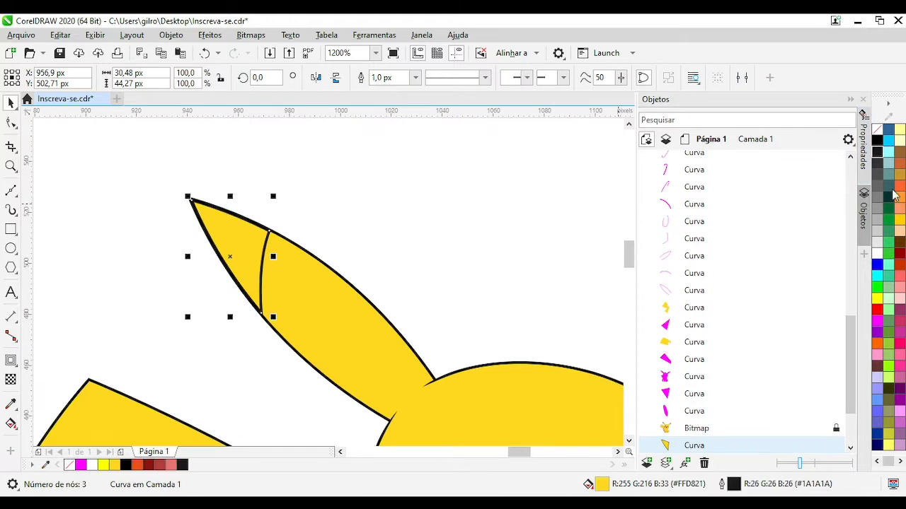
Fill the left ear tip with black and remove its outline
right_click(114, 465)
click(126, 465)
scroll(217, 177, up, 1)
right_click(880, 128)
click(335, 237)
scroll(336, 237, down, 1)
scroll(271, 318, up, 1)
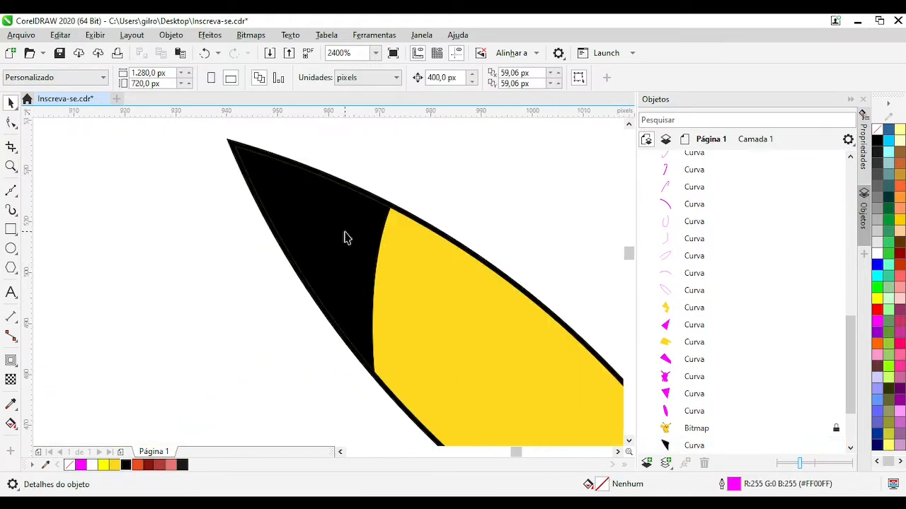
Select the black ear tip together with the black body outline and weld them into one shape
scroll(347, 230, up, 1)
scroll(349, 273, down, 1)
click(314, 306)
shift+click(363, 281)
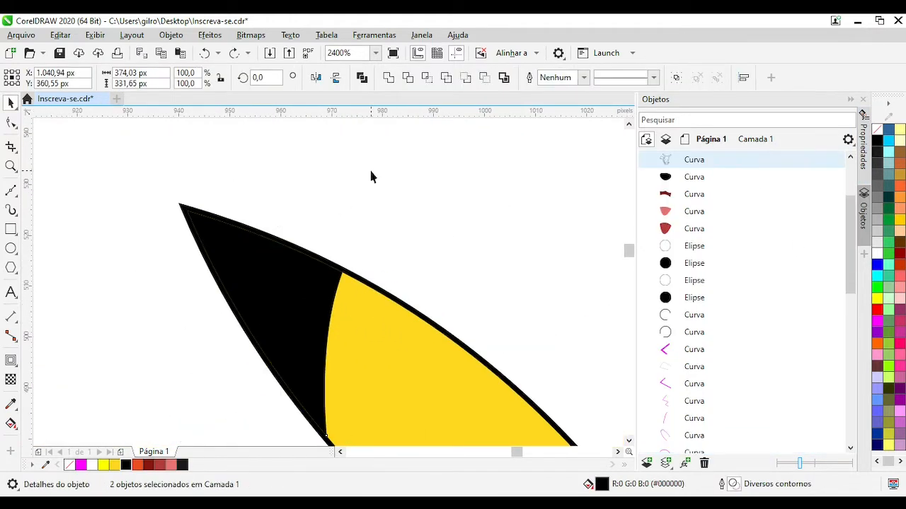
click(388, 78)
Delete the leftover nodes along the seam between the ear tip and the outline with the Shape tool
scroll(289, 237, up, 1)
click(10, 122)
drag(280, 254, 344, 303)
key(Delete)
scroll(433, 316, up, 1)
drag(239, 227, 344, 290)
key(Delete)
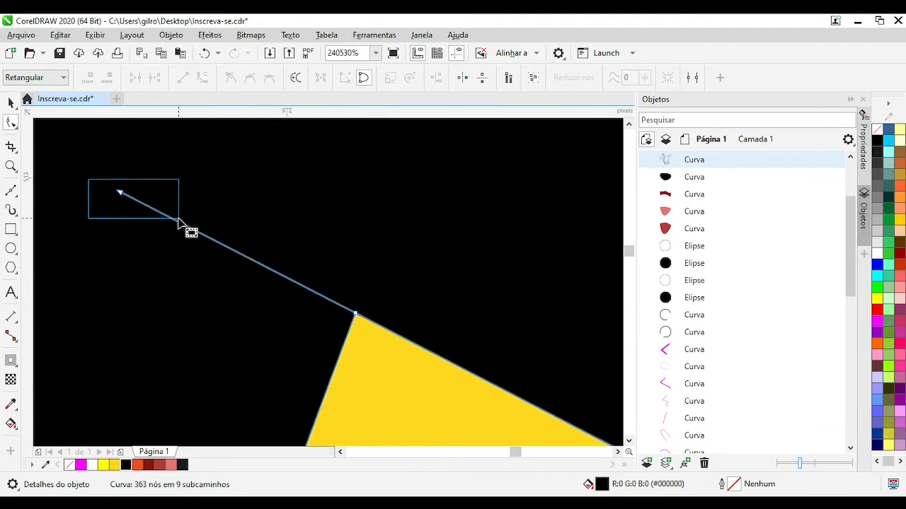
Try deleting the extra node beside the upper corner where the black ear tip meets the yellow
drag(178, 219, 180, 220)
key(Delete)
scroll(335, 298, down, 1)
key(ctrl+z)
scroll(329, 285, up, 1)
scroll(329, 285, down, 1)
scroll(321, 283, up, 1)
Add a node at the ear tip's upper inner corner, pull the neighbouring node down and bend the segment between them
drag(365, 297, 356, 319)
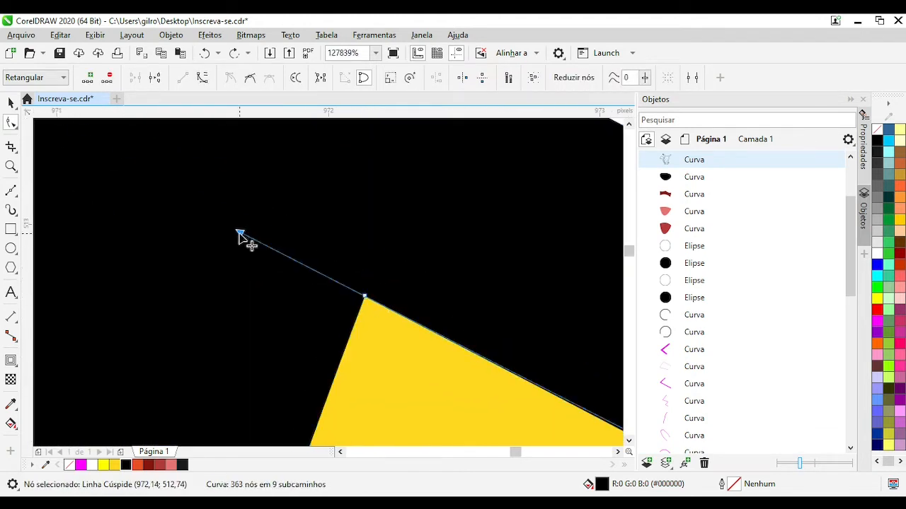
drag(239, 233, 239, 232)
scroll(369, 300, up, 1)
double_click(324, 283)
drag(83, 155, 184, 300)
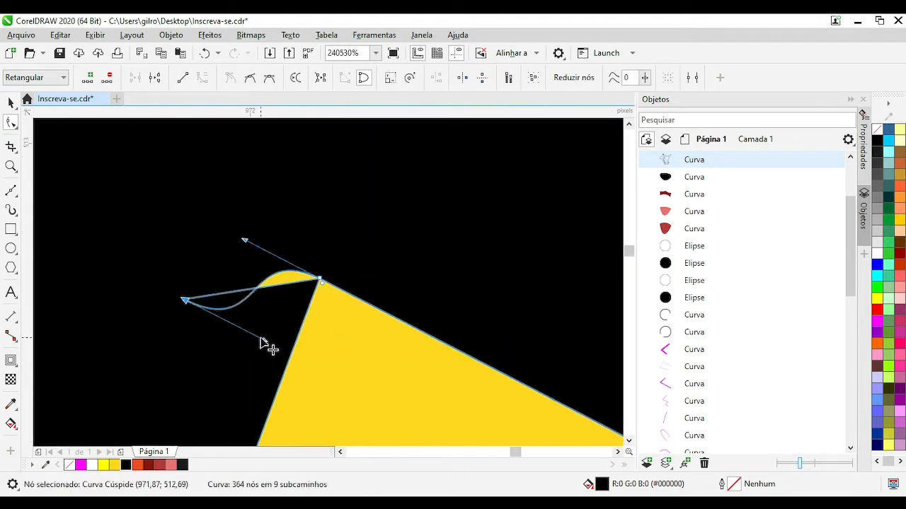
drag(262, 339, 214, 222)
Try moving the stray node closer to the ear tip's inner corner and deleting the extra node
mouse_move(185, 300)
mouse_down()
mouse_move(233, 292)
mouse_move(259, 311)
mouse_up()
click(275, 303)
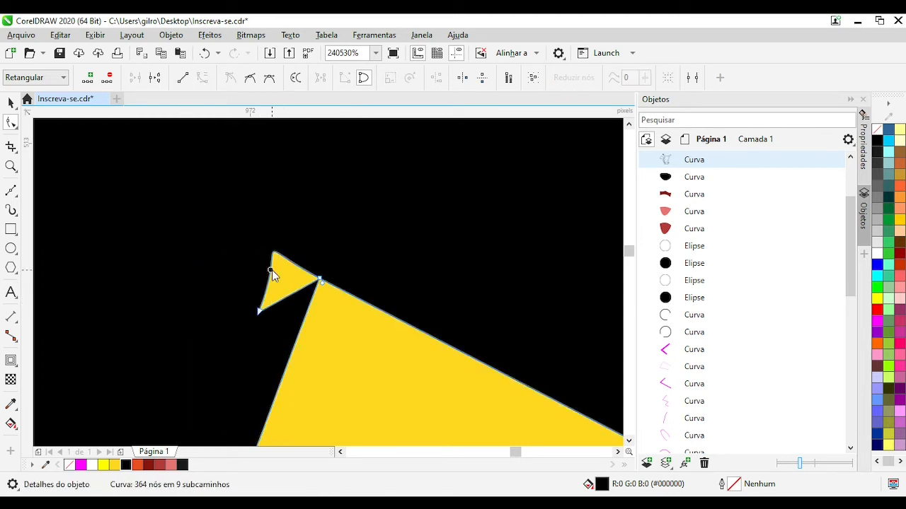
key(Delete)
scroll(321, 281, down, 1)
key(ctrl+z)
key(ctrl+z)
scroll(347, 286, up, 1)
Draw a closed patch over the stray yellow sliver at the ear tip's inner corner and weld it into the black outline
click(10, 191)
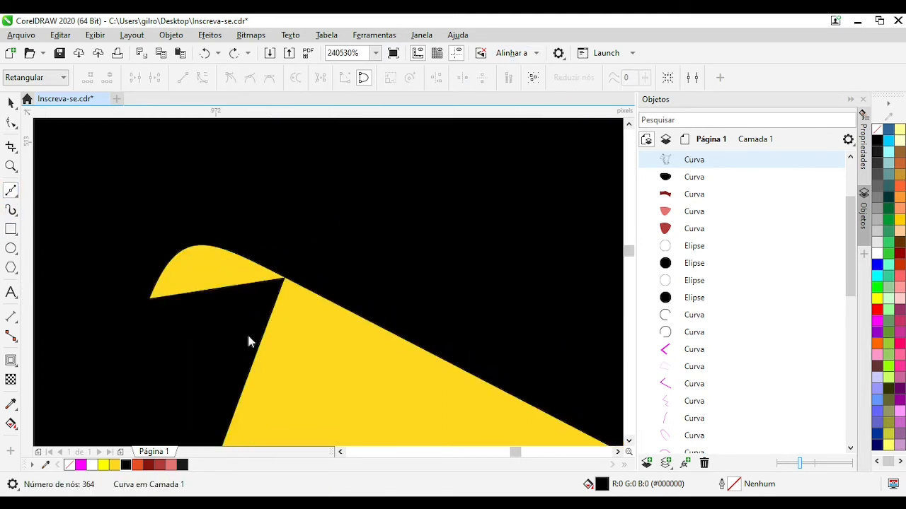
click(259, 347)
click(285, 278)
scroll(360, 298, down, 3)
click(282, 262)
click(225, 354)
click(298, 375)
click(347, 306)
click(10, 103)
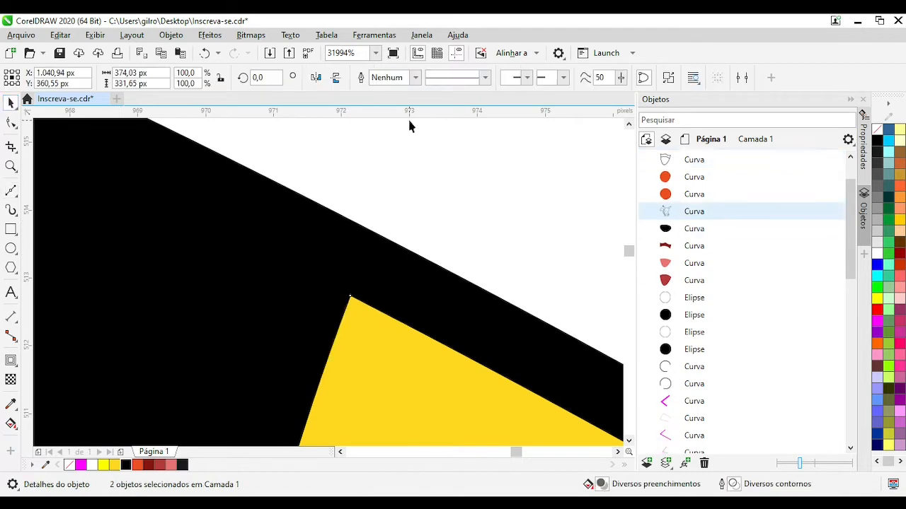
Delete the surplus nodes that the weld left around the left ear's black tip in the outline curve
scroll(276, 141, down, 3)
key(F10)
scroll(205, 373, up, 2)
drag(382, 338, 240, 185)
key(Delete)
scroll(338, 281, down, 6)
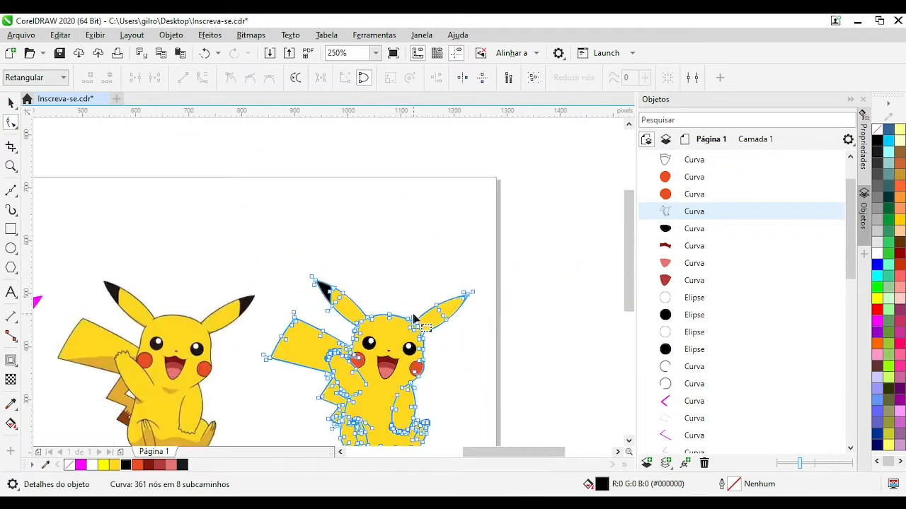
scroll(251, 307, up, 3)
click(157, 399)
drag(139, 207, 78, 167)
key(Delete)
key(Delete)
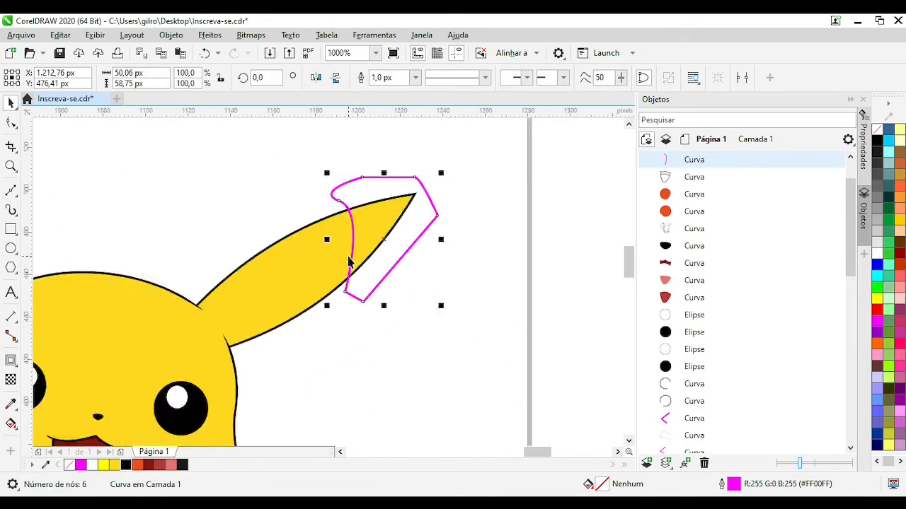
Intersect the magenta cutting shape with the right ear to form its black tip and start node editing
click(427, 78)
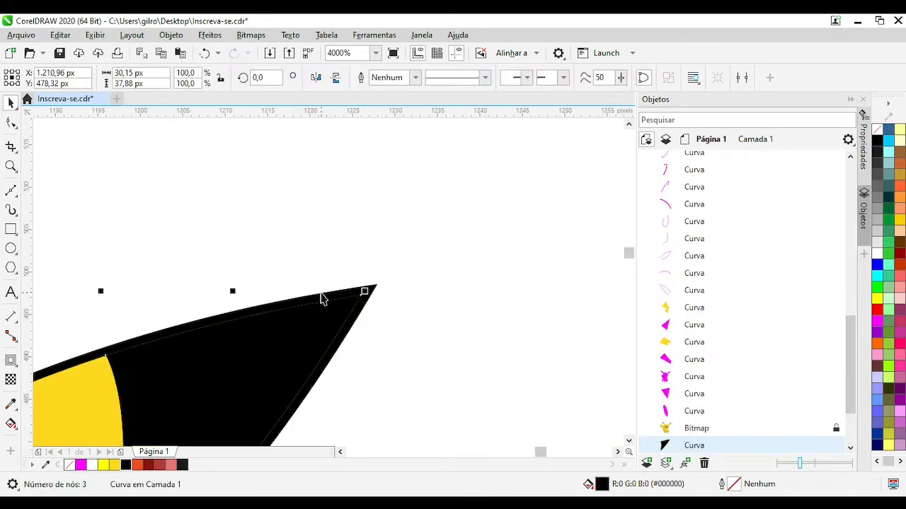
click(6, 124)
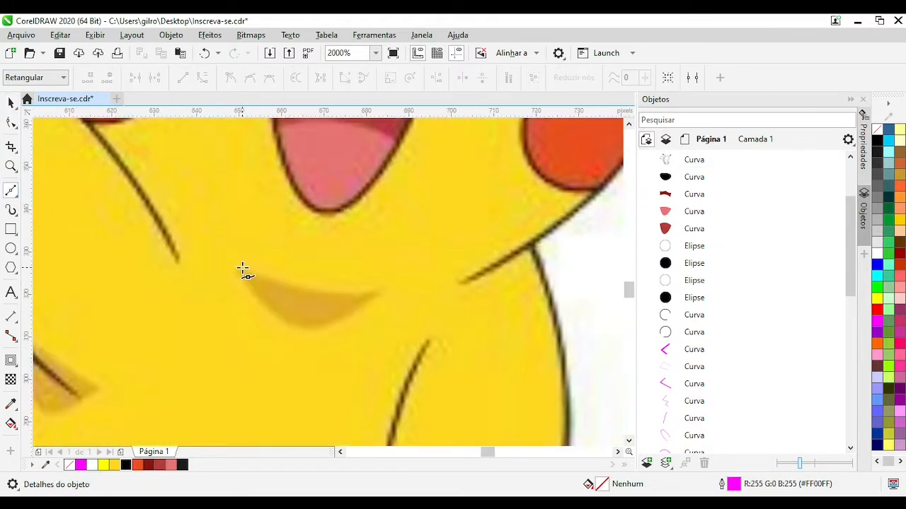
Trace the crescent shadow below the mouth on the reference as a closed curve and bend its edges to match
click(236, 265)
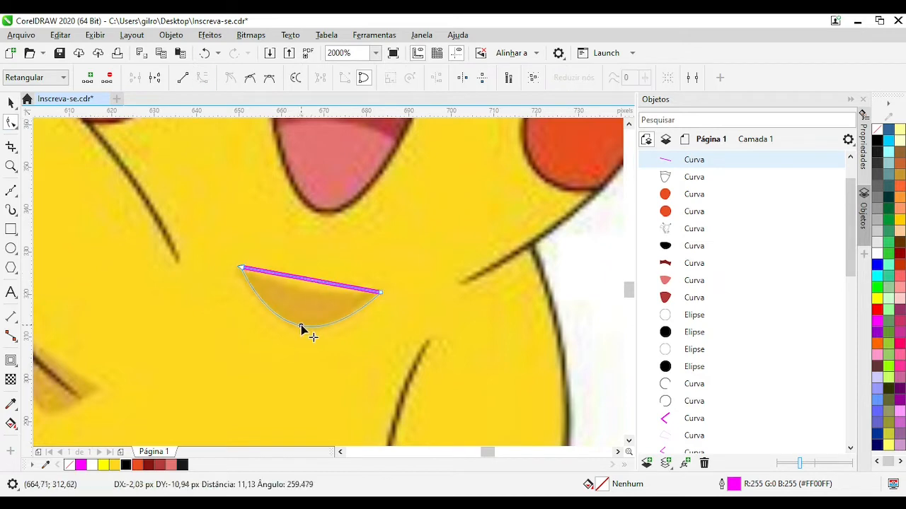
mouse_move(312, 284)
mouse_down()
mouse_move(301, 304)
mouse_move(311, 289)
mouse_up()
key(space)
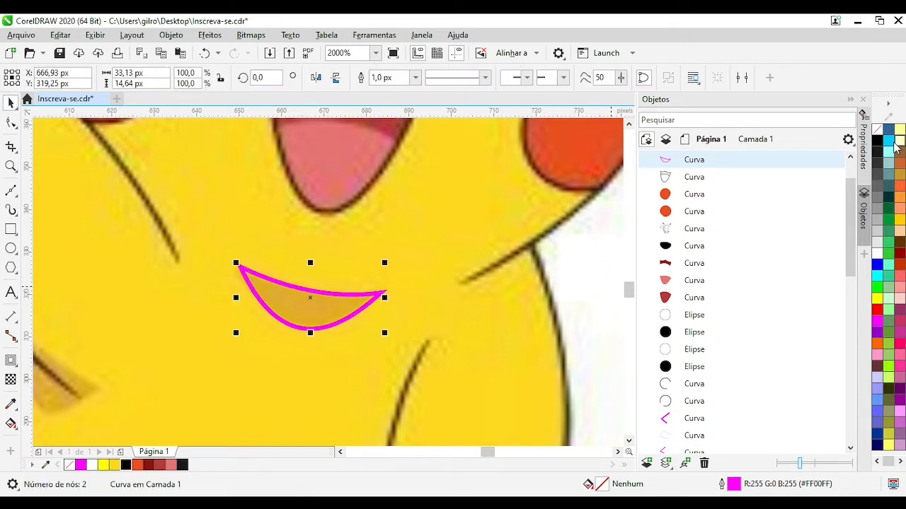
Fill the crescent with the golden shadow colour sampled from the reference
click(11, 404)
click(340, 309)
click(338, 309)
key(space)
click(556, 292)
scroll(557, 291, down, 5)
scroll(339, 282, up, 3)
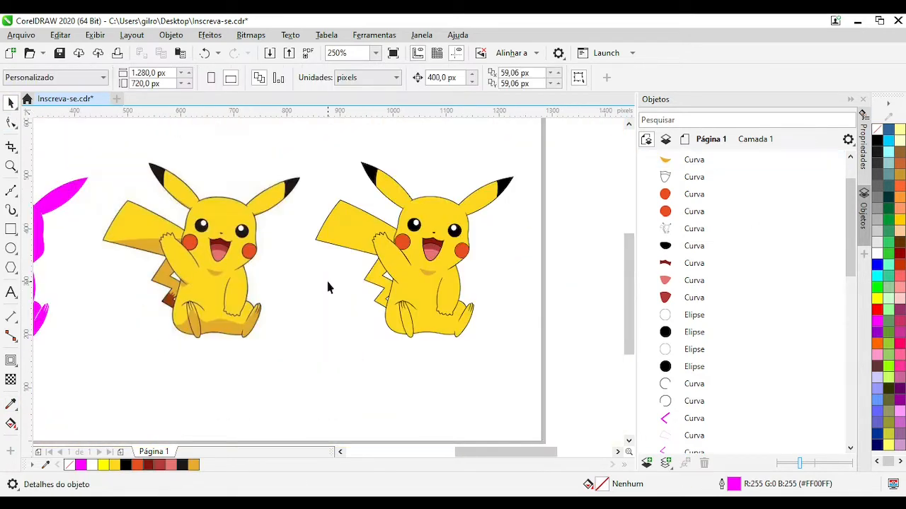
Draw a closed straight-sided shape around the shadow on the reference's upper tail section, extending past its lower edge
scroll(257, 332, down, 2)
scroll(261, 283, up, 3)
scroll(267, 291, down, 2)
scroll(215, 289, up, 2)
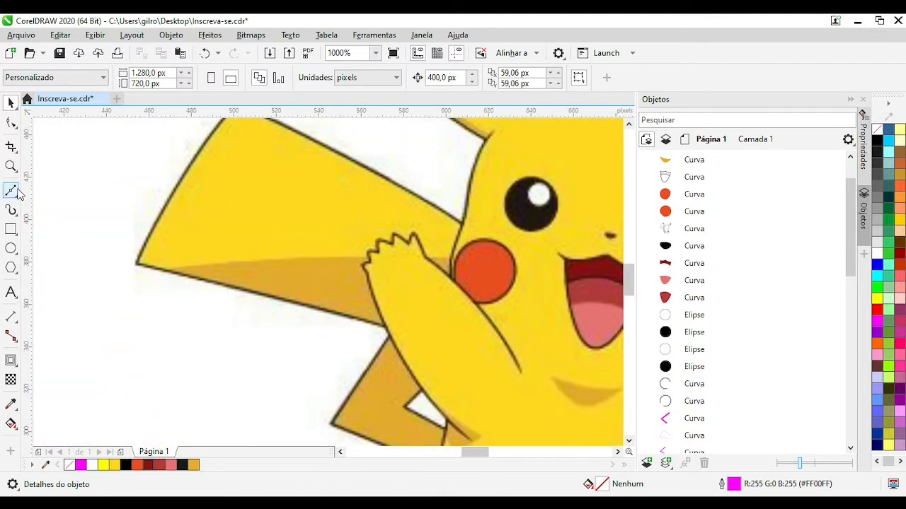
click(13, 191)
click(162, 272)
click(455, 258)
scroll(269, 274, down, 2)
scroll(317, 284, up, 2)
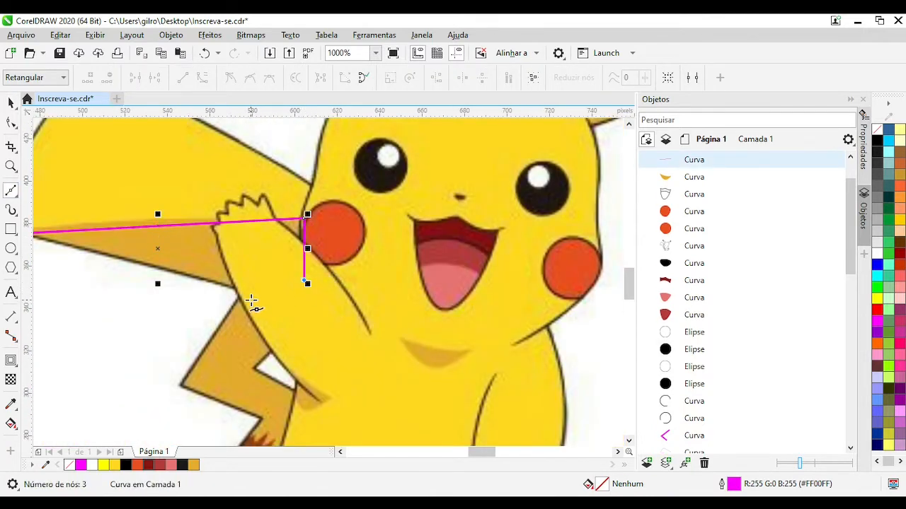
click(200, 325)
click(53, 310)
scroll(53, 310, down, 2)
scroll(317, 271, up, 2)
click(319, 238)
Bend the tail shape's upper edge along the shadow boundary and shift the shape onto the vector figure's tail
double_click(11, 122)
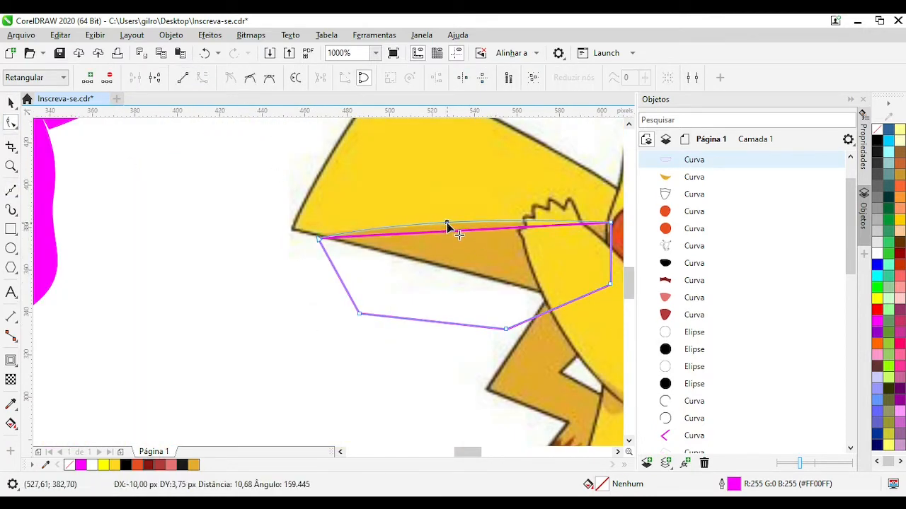
drag(446, 223, 424, 202)
click(11, 103)
scroll(70, 283, down, 2)
scroll(340, 290, up, 1)
key(Right)
scroll(333, 290, down, 1)
scroll(260, 314, up, 1)
key(ctrl+z)
Intersect the shadow shape with the vector figure's yellow tail and delete the cutting shape
click(434, 268)
shift+click(430, 196)
click(481, 78)
click(432, 269)
key(Delete)
Give the intersected tail shadow the golden shadow fill and remove its outline
click(432, 237)
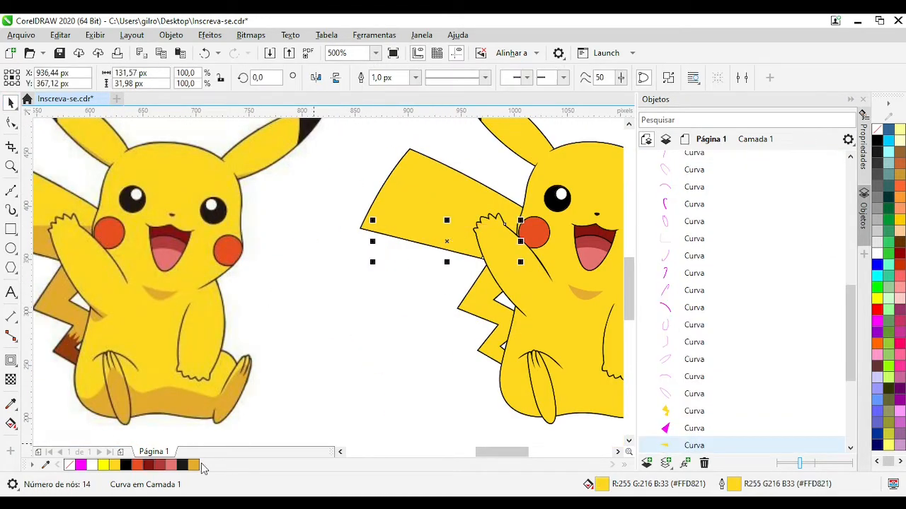
right_click(876, 130)
scroll(437, 252, up, 2)
scroll(293, 347, down, 1)
click(293, 347)
scroll(340, 274, down, 2)
scroll(224, 252, up, 1)
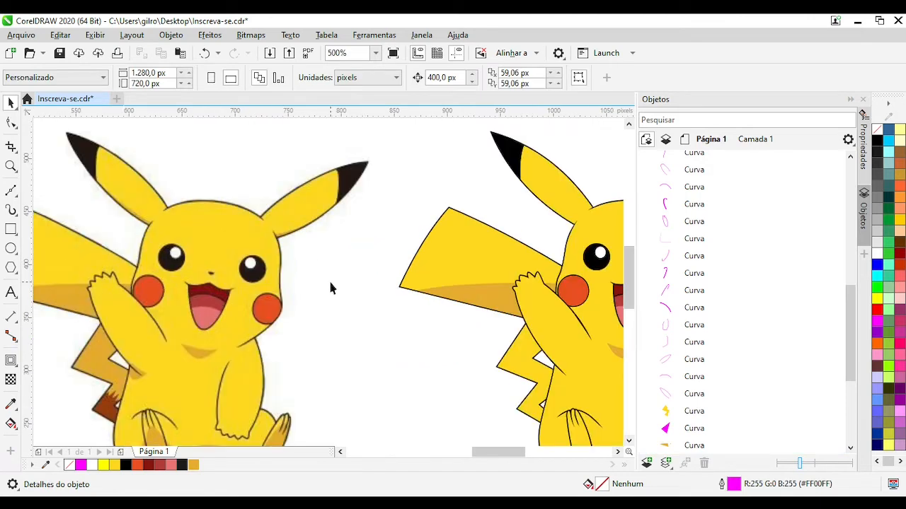
Fill the lower zigzag section of the vector figure's tail with the golden shadow colour
click(518, 352)
click(493, 335)
scroll(493, 335, up, 1)
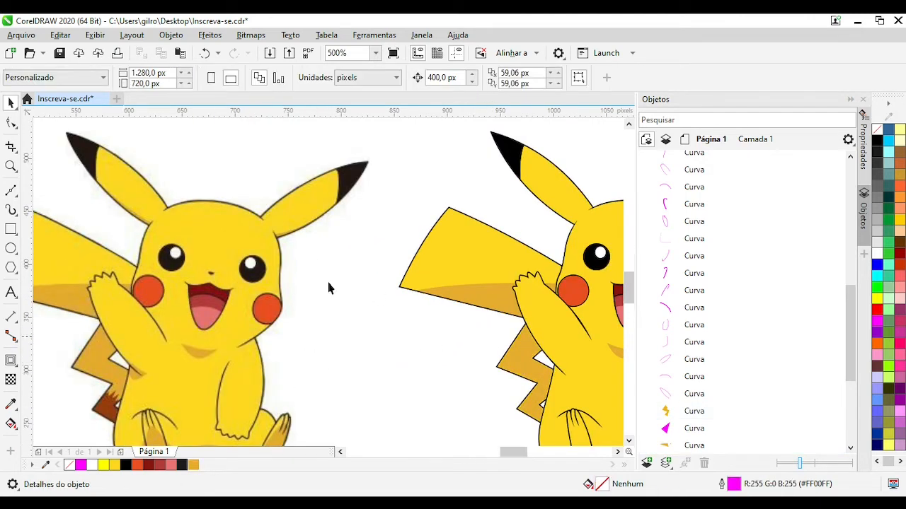
click(382, 329)
click(193, 464)
click(247, 340)
Trace the jagged upper edge of the reference's brown tail base with straight segments
scroll(248, 339, down, 2)
scroll(168, 308, up, 3)
scroll(328, 287, up, 1)
key(F5)
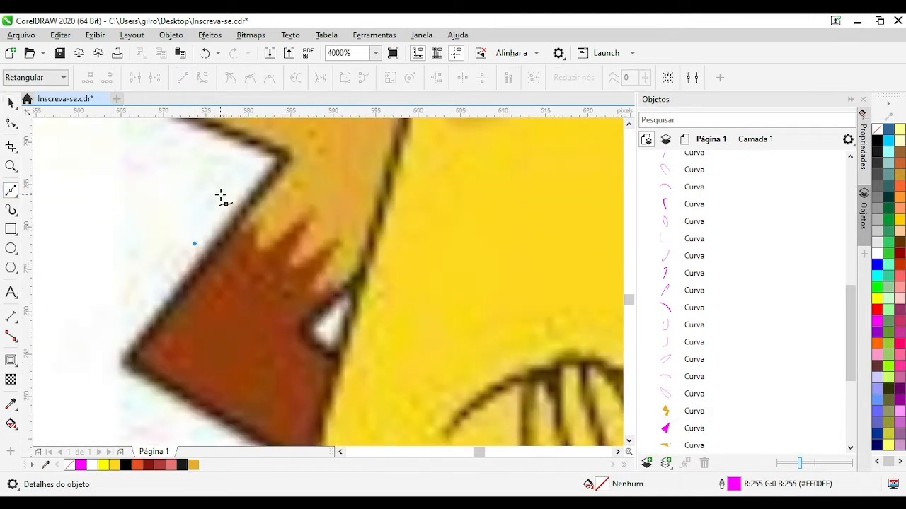
click(229, 193)
click(241, 234)
click(269, 210)
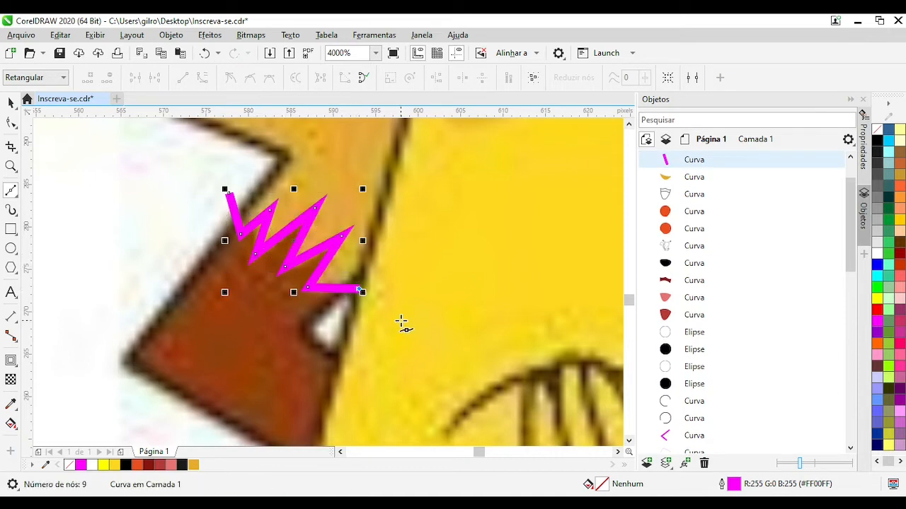
Close the jagged shape well outside the brown tail base and place it over the vector figure's tail
scroll(400, 321, down, 1)
click(363, 336)
click(210, 380)
click(119, 341)
click(110, 254)
click(244, 219)
key(space)
scroll(295, 284, down, 2)
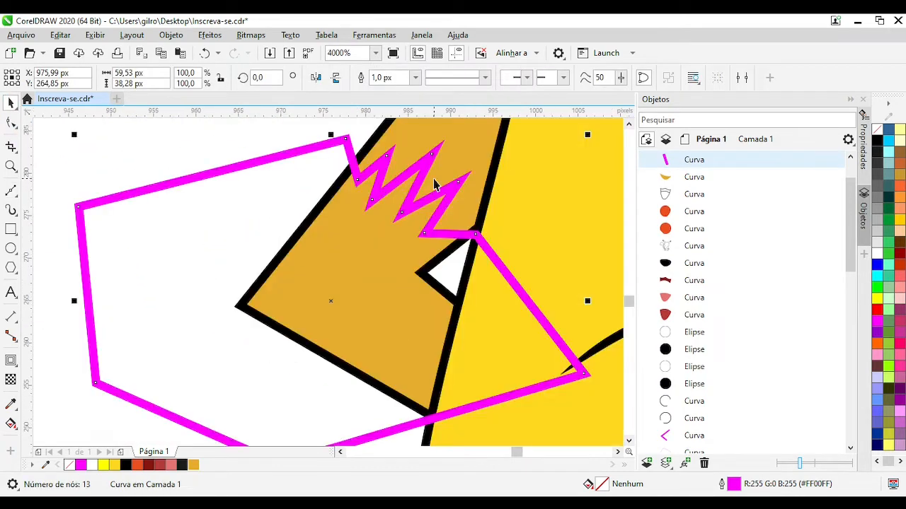
Intersect the jagged shape with the golden lower tail and delete the cutting shape
shift+click(433, 186)
click(438, 78)
click(240, 166)
key(Delete)
scroll(370, 276, down, 3)
Fill the intersected tail base with the brown sampled from the reference and remove its outline
click(11, 404)
click(229, 260)
scroll(453, 233, up, 2)
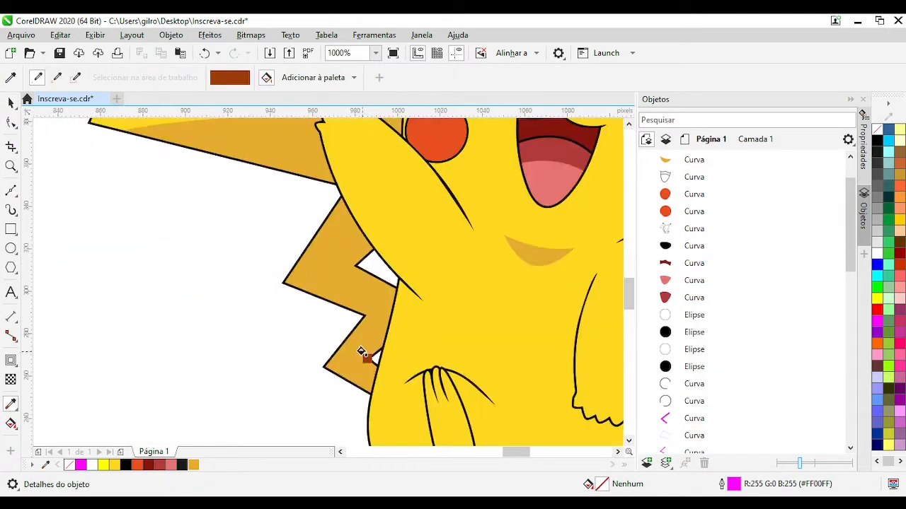
click(354, 365)
key(space)
click(350, 370)
right_click(877, 131)
click(321, 215)
scroll(325, 217, down, 1)
scroll(369, 291, up, 2)
scroll(330, 290, down, 2)
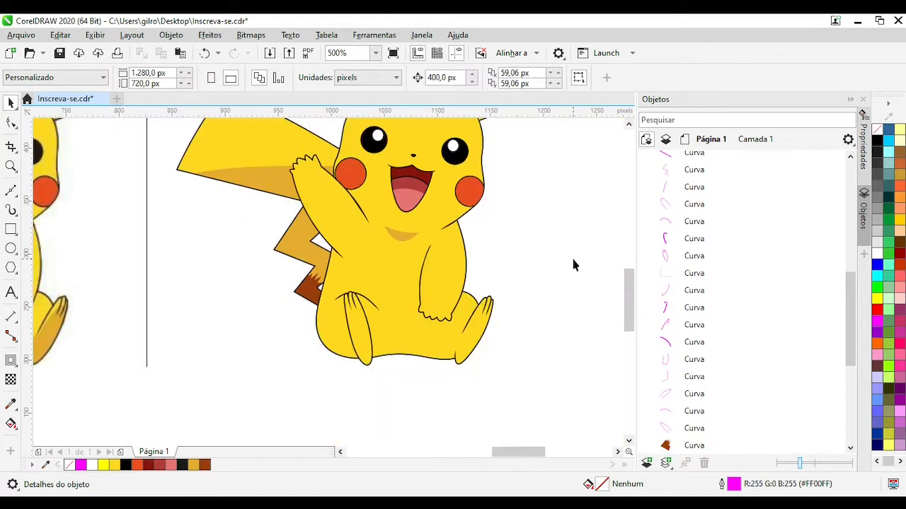
Draw a closed shape around the small shadow beside the raised arm's lower crease on the reference
scroll(259, 292, down, 1)
scroll(49, 285, up, 3)
click(10, 191)
scroll(258, 269, up, 1)
click(142, 229)
click(169, 288)
scroll(400, 288, down, 1)
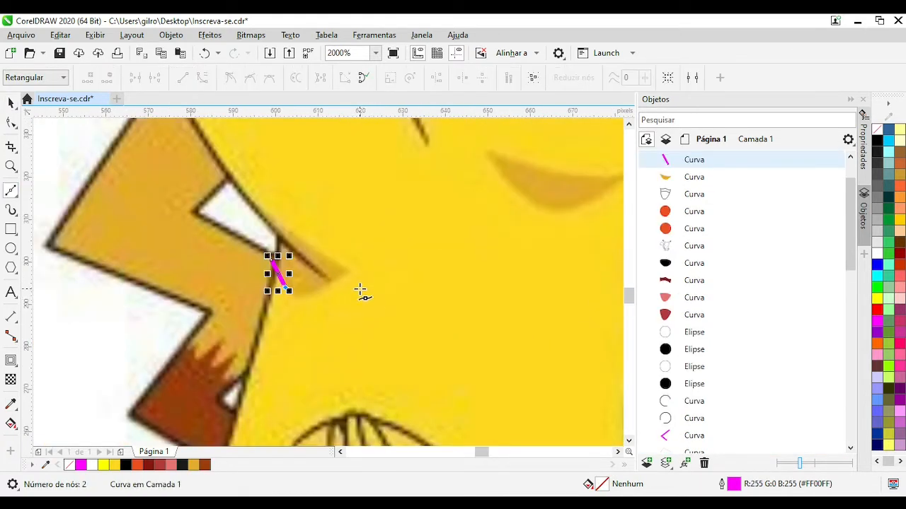
click(271, 261)
key(space)
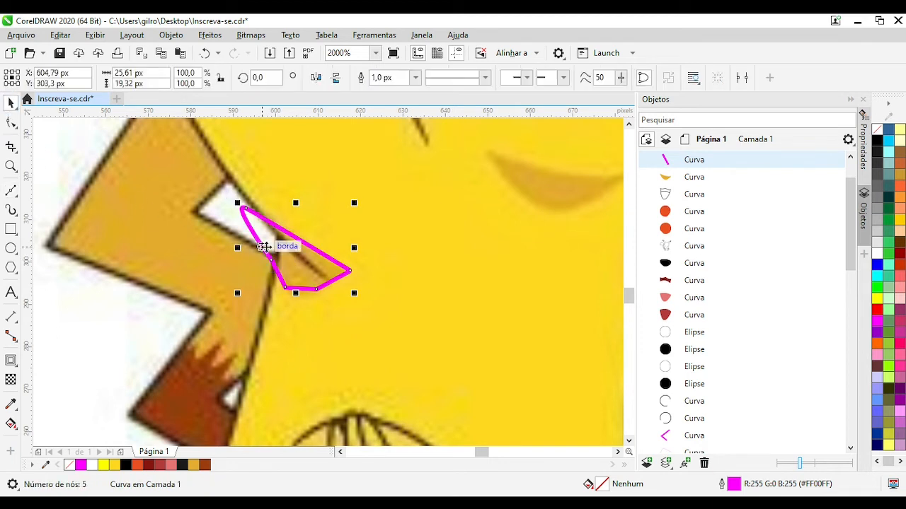
double_click(11, 123)
click(10, 103)
drag(323, 254, 365, 174)
key(ctrl+z)
Pick the middle of the arm-shadow shape's lower edge for node editing
click(10, 123)
double_click(300, 288)
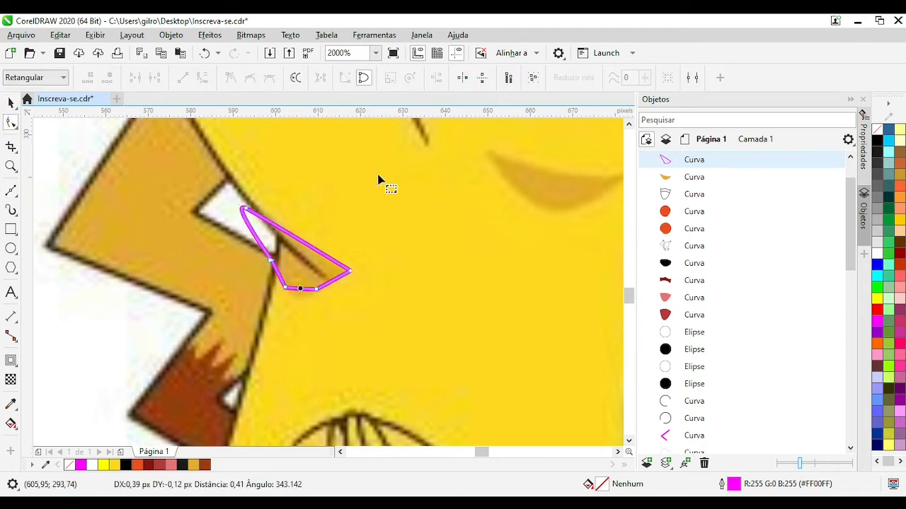
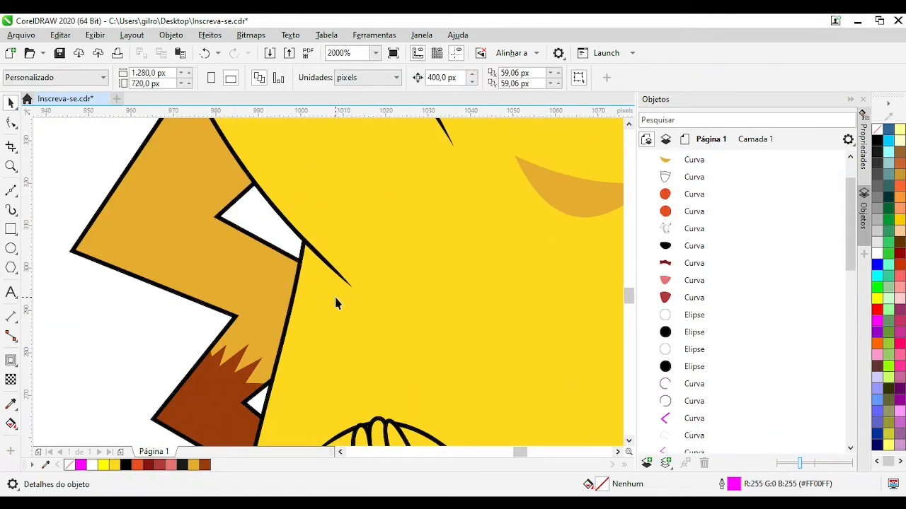
Give the arm shadow on the vector body the golden shadow fill and no outline
click(338, 300)
right_click(877, 130)
scroll(452, 291, down, 3)
click(184, 320)
Trace the upper edge of the reference's body shadow across both feet and the belly with straight segments
scroll(184, 319, up, 2)
click(10, 191)
scroll(234, 249, up, 1)
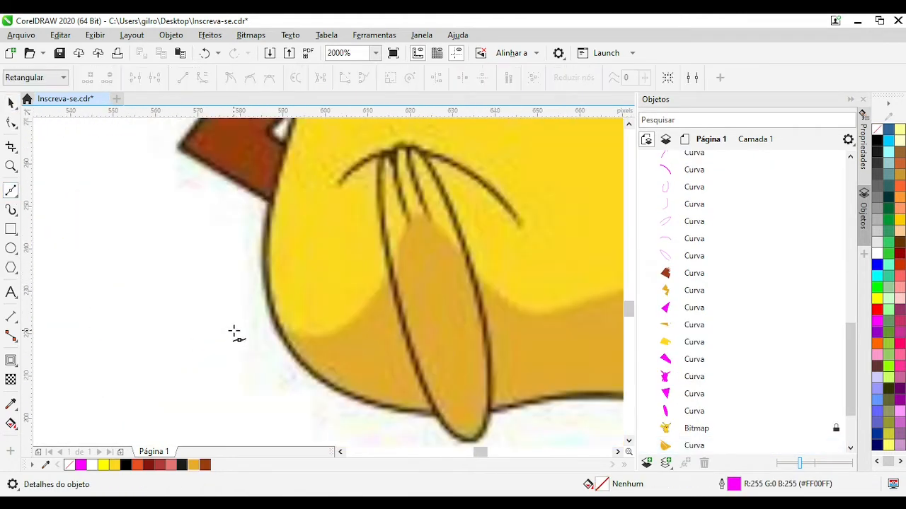
click(383, 281)
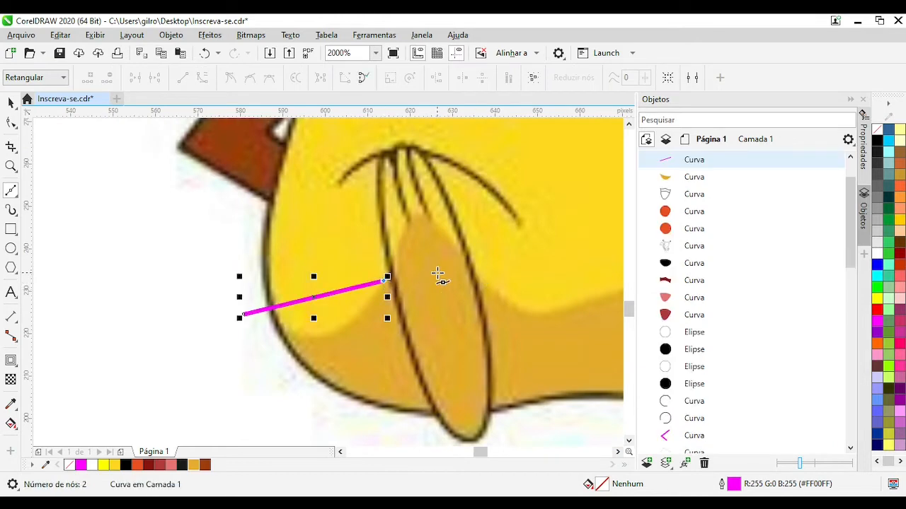
click(475, 279)
drag(475, 279, 230, 265)
click(359, 283)
click(527, 301)
drag(528, 302, 190, 294)
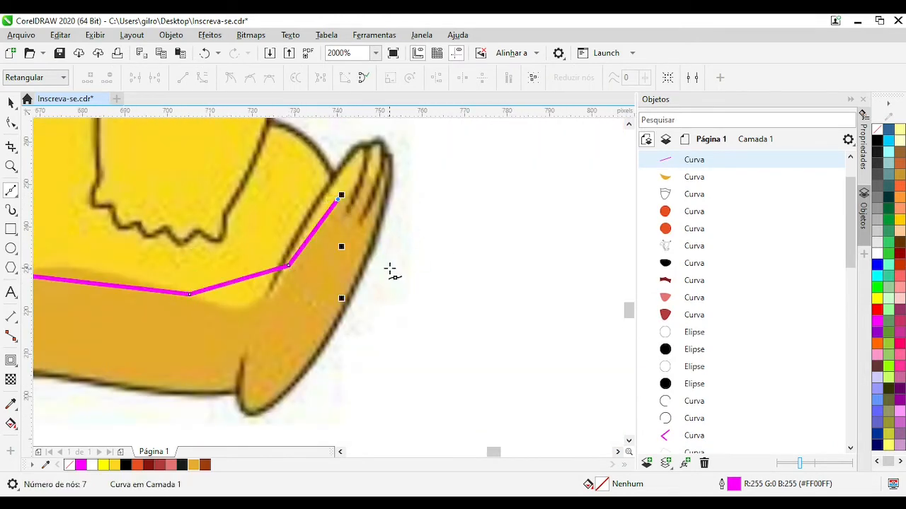
Close the body-shadow shape with straight segments running outside and below the feet
click(411, 290)
scroll(321, 254, down, 2)
click(360, 308)
click(227, 335)
Convert the body-shadow shape's segments to curves and bend those over the left foot and belly along the shadow edge
double_click(8, 126)
click(202, 78)
scroll(171, 276, up, 1)
drag(343, 241, 347, 258)
scroll(381, 243, up, 1)
drag(369, 268, 352, 207)
drag(204, 318, 201, 322)
drag(449, 274, 451, 294)
Smooth the shadow shape's nodes at the left foot's inner side and on the belly
click(392, 268)
key(c)
drag(606, 297, 343, 256)
click(254, 265)
key(c)
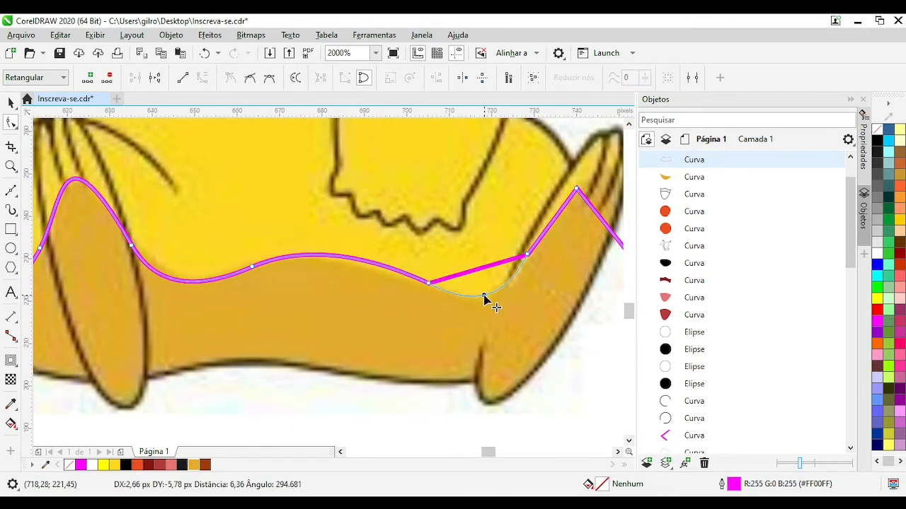
Bend and smooth the shadow edge between the belly and the right foot to follow the reference
drag(484, 295, 484, 294)
drag(428, 283, 393, 238)
key(c)
scroll(422, 285, down, 2)
scroll(489, 265, up, 2)
drag(328, 284, 329, 281)
scroll(329, 281, down, 2)
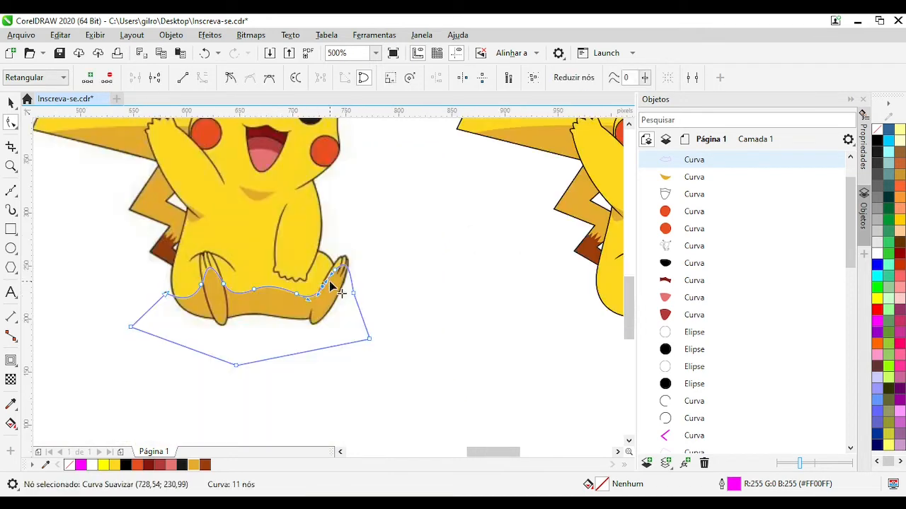
Intersect the body-shadow shape with the vector figure's yellow body and delete the cutting shape
key(space)
scroll(330, 290, down, 5)
scroll(267, 401, up, 3)
scroll(272, 401, up, 1)
shift+click(368, 266)
click(426, 79)
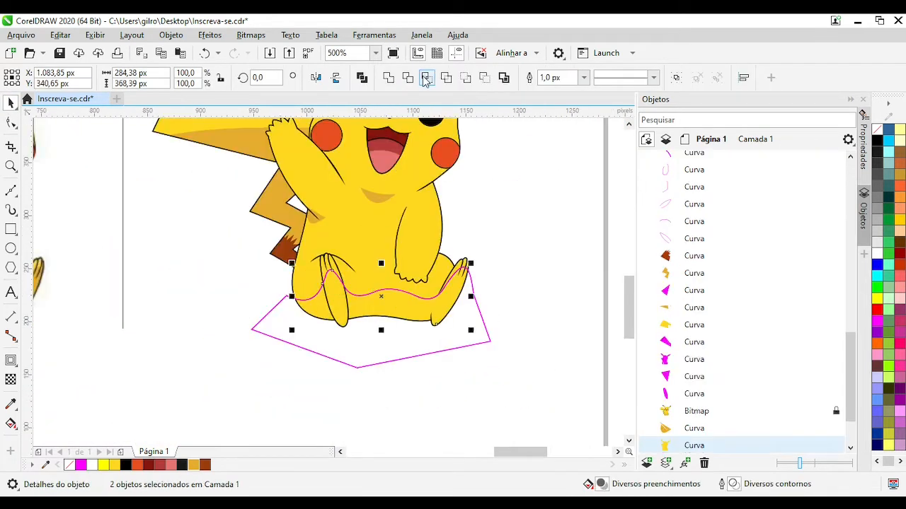
click(362, 358)
key(Delete)
Fill the intersected body shadow across the belly and feet with the golden shadow colour
click(362, 312)
click(193, 464)
scroll(365, 335, up, 1)
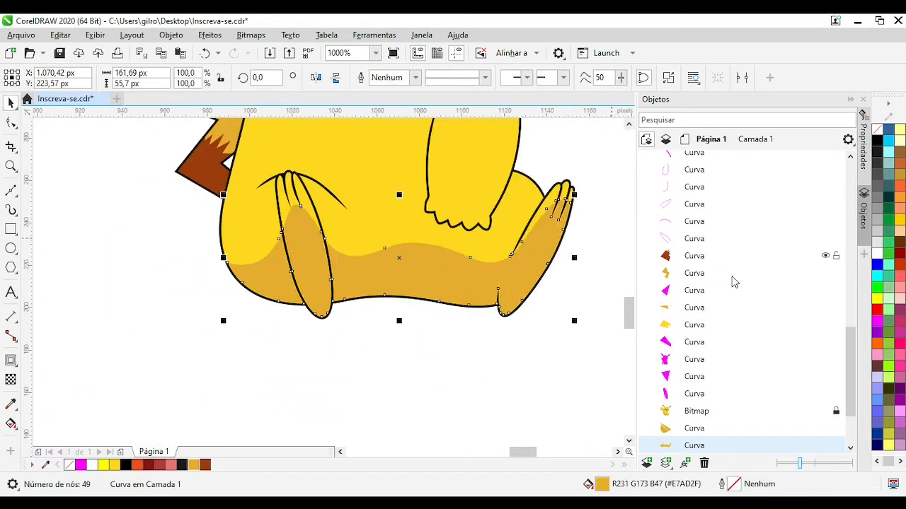
click(594, 280)
drag(533, 276, 287, 287)
key(ctrl+z)
Delete the leftover magenta body-shadow outline lying beside the page
scroll(394, 277, down, 2)
click(399, 331)
click(548, 293)
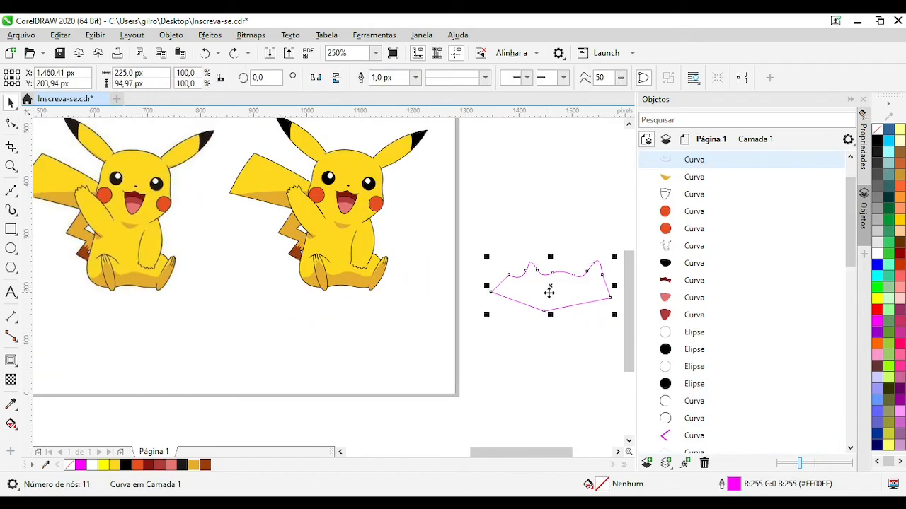
key(Delete)
Draw a closed shadow shape about 53 by 44 px along the reference's left ear and move it onto the vector figure's ear
scroll(103, 156, up, 3)
click(11, 191)
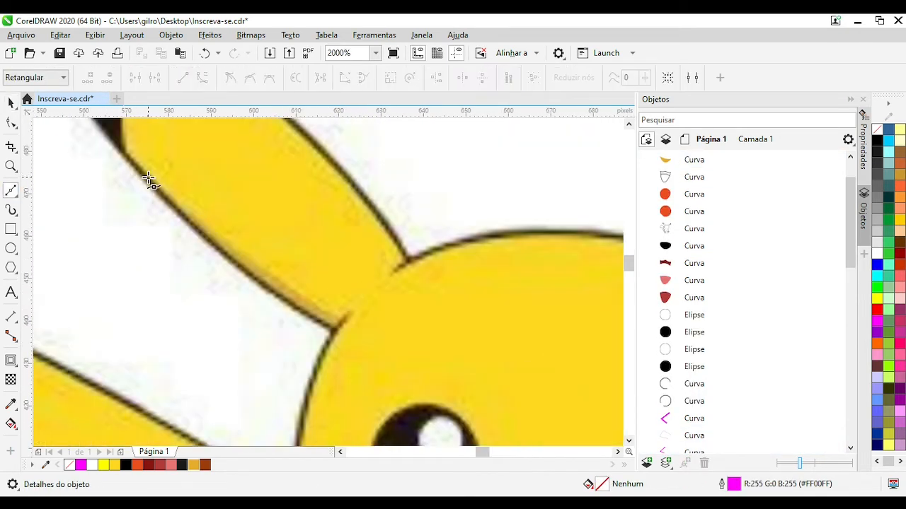
drag(343, 321, 382, 328)
click(10, 104)
scroll(320, 258, down, 3)
drag(316, 265, 527, 264)
scroll(527, 264, up, 2)
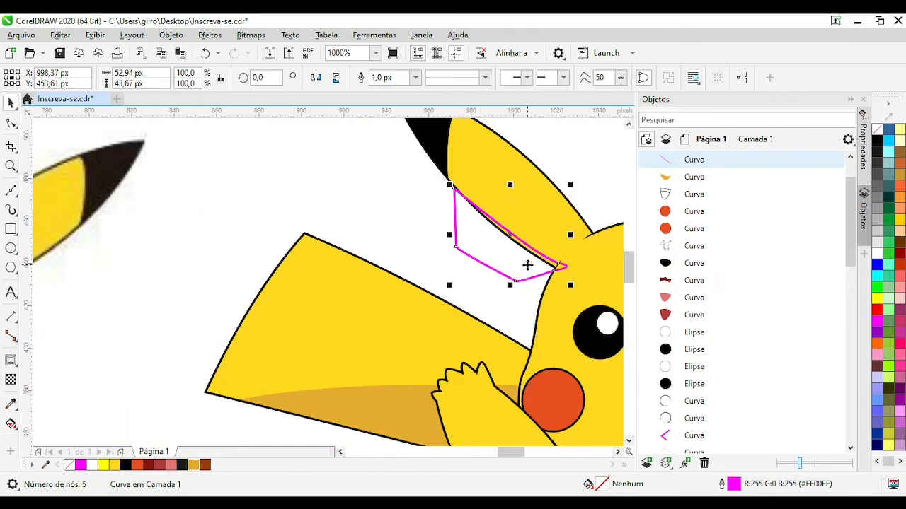
Refine the ear-shadow shape at the ear's base in wireframe view, making its node a cusp and deleting the extra node
scroll(590, 259, up, 3)
key(shift+F9)
click(11, 123)
scroll(347, 309, up, 2)
key(c)
scroll(328, 287, down, 1)
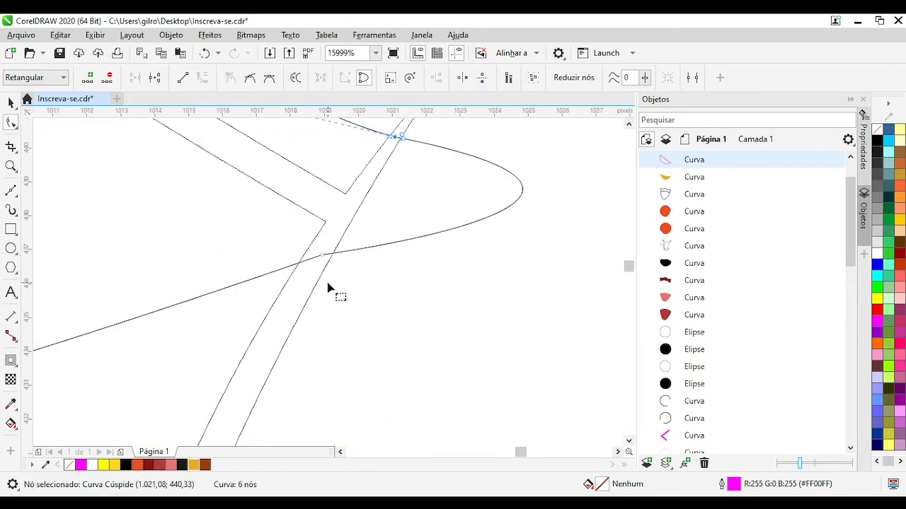
key(Delete)
drag(371, 175, 370, 176)
scroll(319, 304, down, 3)
key(shift+F9)
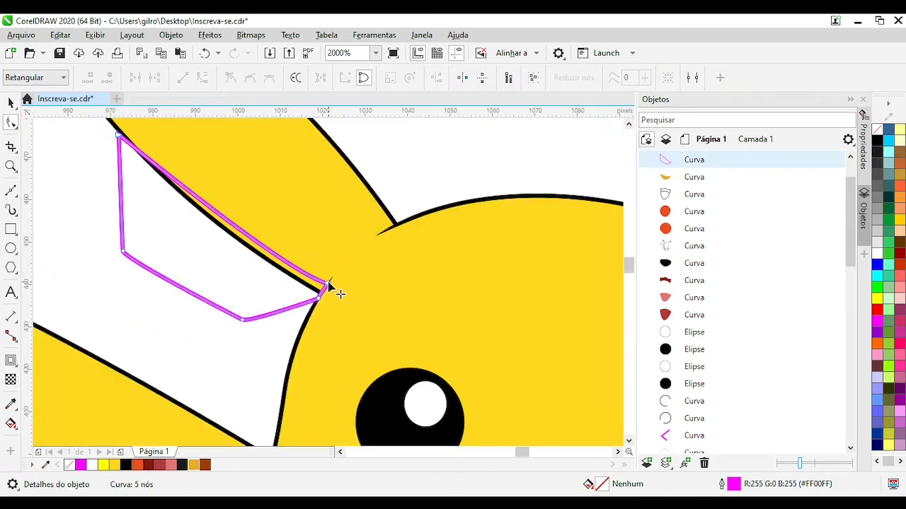
Create the left ear's golden shadow by intersecting the shape with the yellow body, and delete the cutting shape
click(10, 104)
shift+click(304, 156)
click(385, 78)
click(227, 239)
key(Delete)
scroll(293, 275, down, 4)
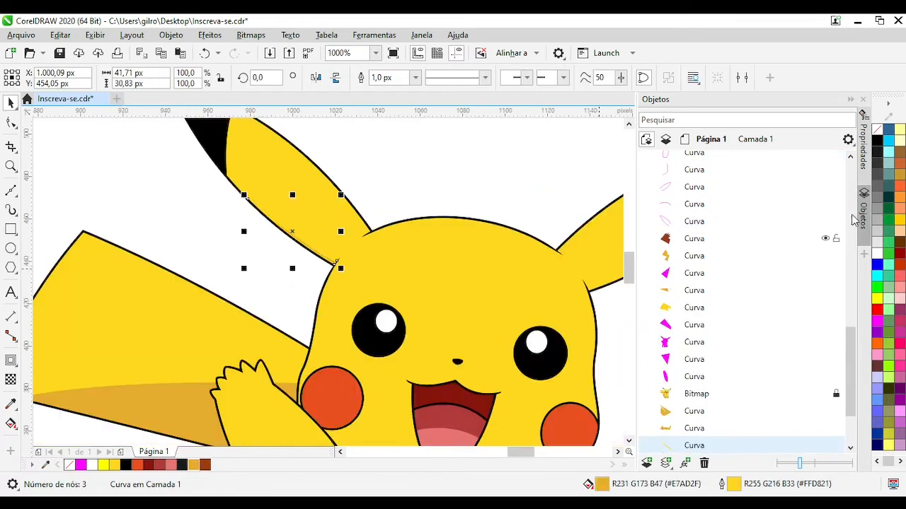
scroll(335, 287, up, 4)
scroll(373, 296, up, 1)
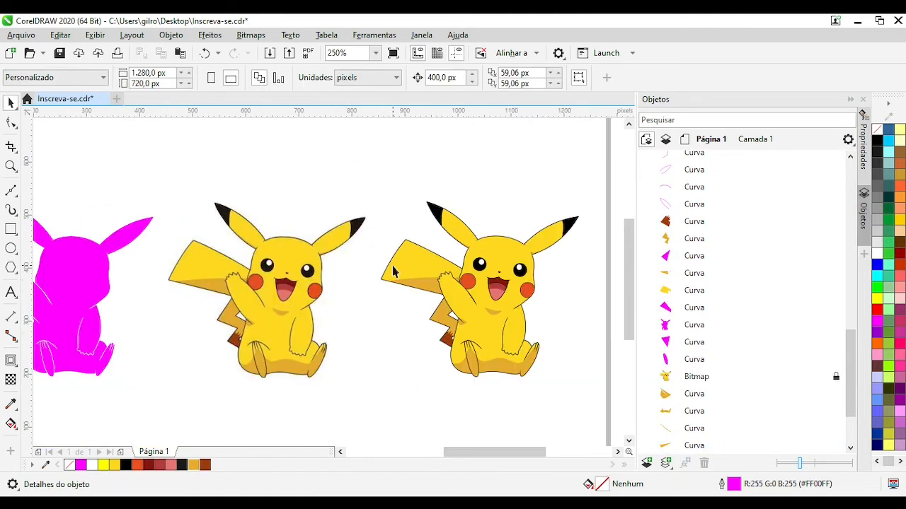
Group all parts of the coloured vector Pikachu and shift the group 400 px left onto the reference
drag(356, 172, 601, 413)
key(ctrl+g)
key(Left)
Compare the grouped Pikachu with the reference by repeatedly shifting it 400 px off and back onto the bitmap
scroll(273, 322, up, 1)
key(Right)
key(Left)
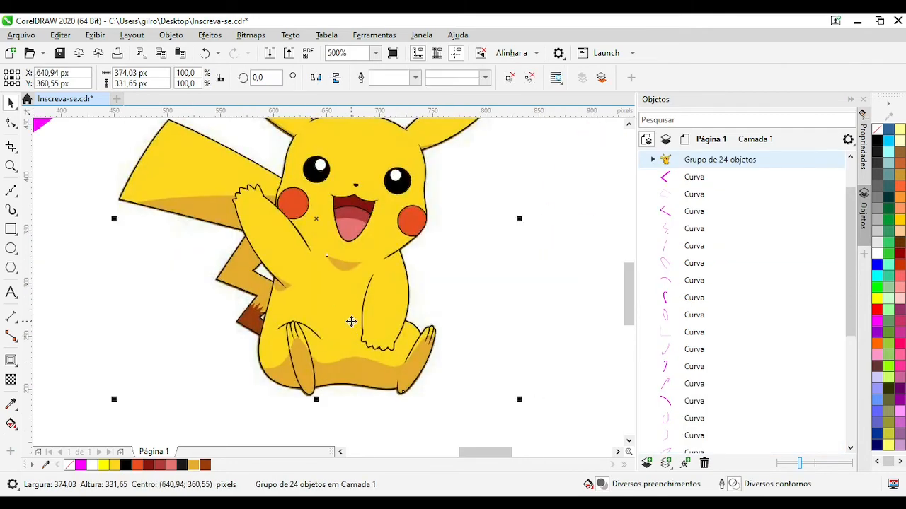
key(Right)
key(Left)
scroll(351, 322, down, 1)
scroll(339, 209, up, 1)
key(Right)
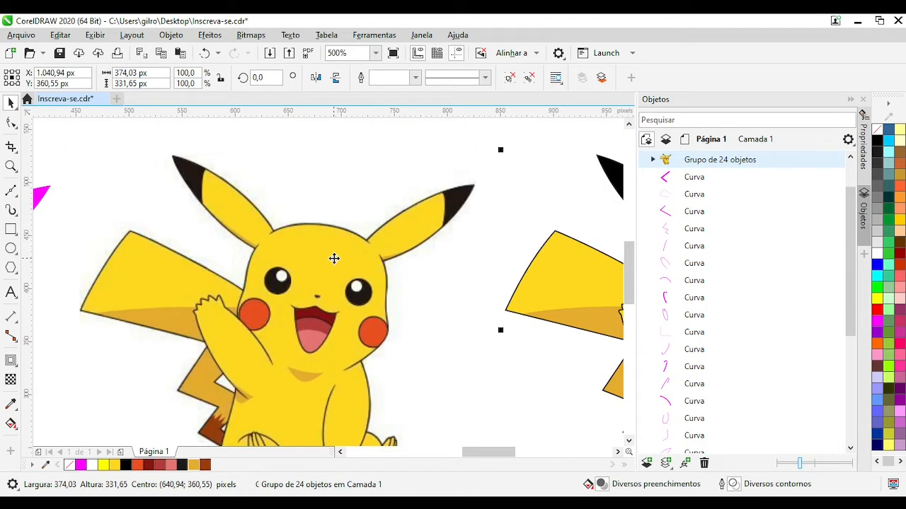
key(Left)
key(Right)
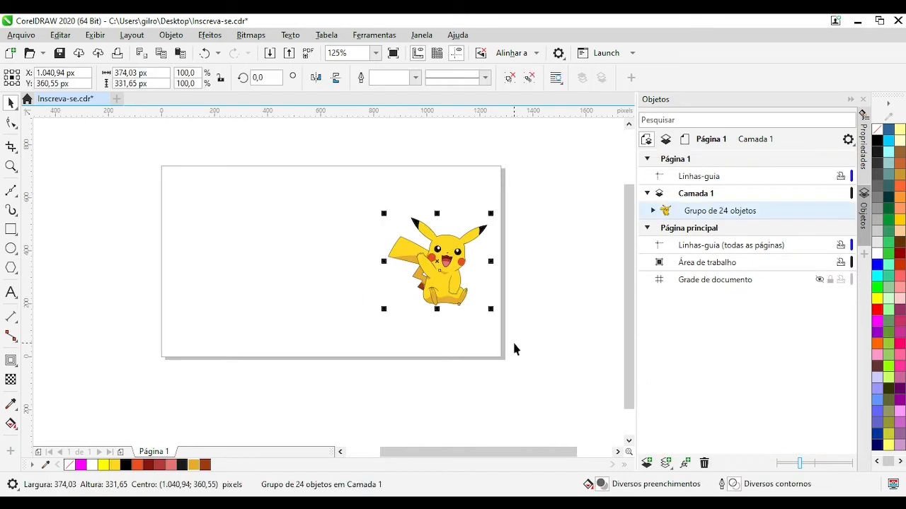
Move the grouped Pikachu 400 px left to the centre of the page and deselect it
key(Left)
click(514, 344)
Examine the finished Pikachu up close, including the left ear's shadow and outline
scroll(339, 271, up, 2)
scroll(329, 282, down, 1)
scroll(282, 208, up, 3)
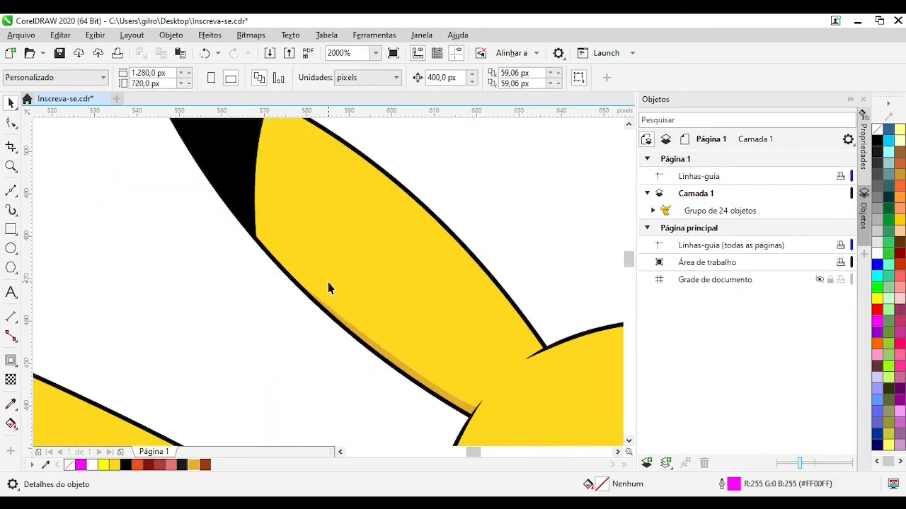
scroll(329, 284, down, 2)
scroll(524, 295, up, 1)
scroll(328, 283, down, 1)
scroll(340, 277, up, 1)
scroll(283, 241, down, 1)
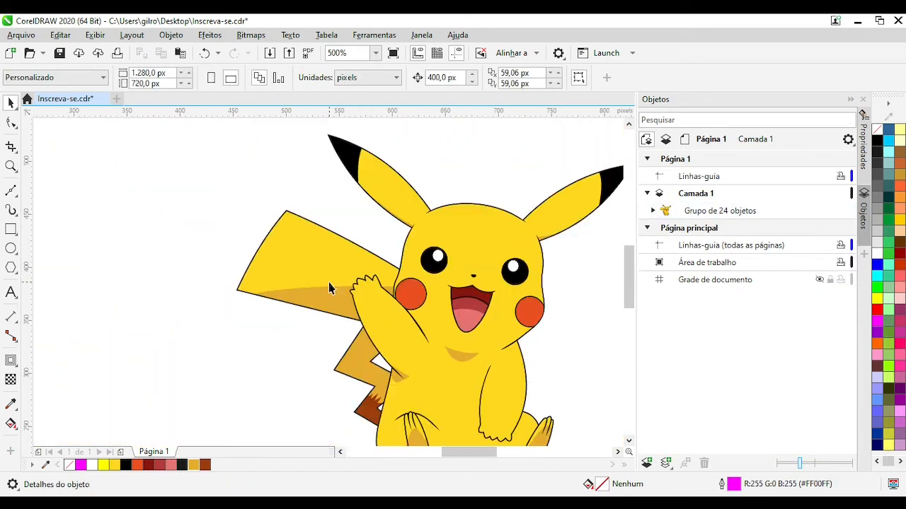
scroll(331, 286, up, 2)
scroll(344, 256, down, 2)
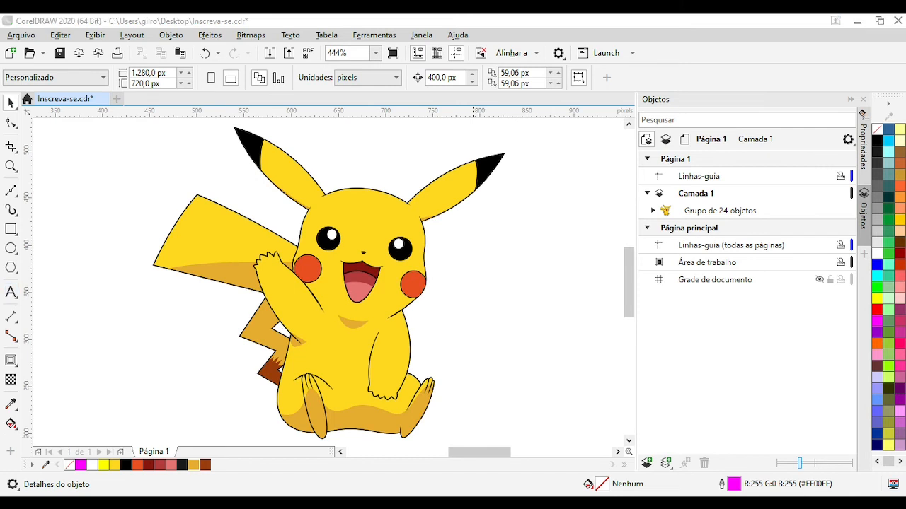
Add the two-line text "inscreva-se no meu canal!!!" in Arial 24 pt and position it below Pikachu
scroll(285, 213, down, 2)
key(F8)
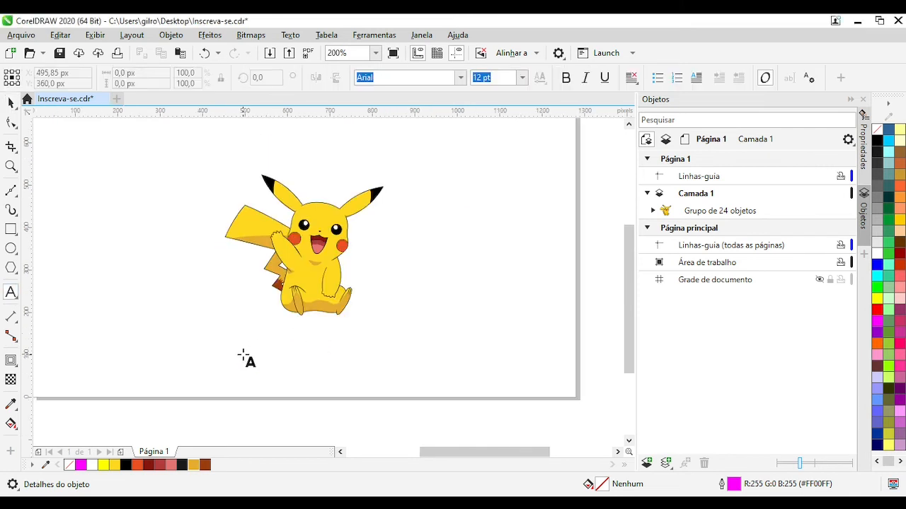
click(244, 358)
text(inscreva-se)
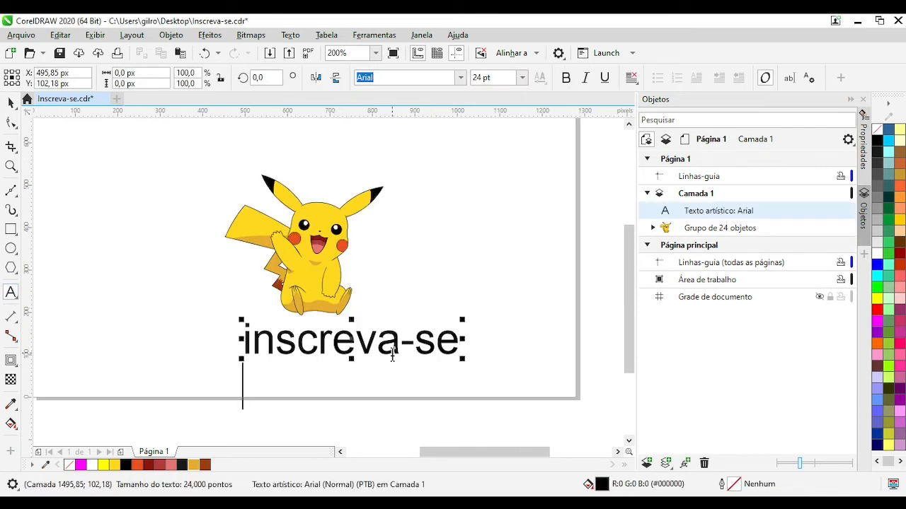
drag(328, 338, 287, 330)
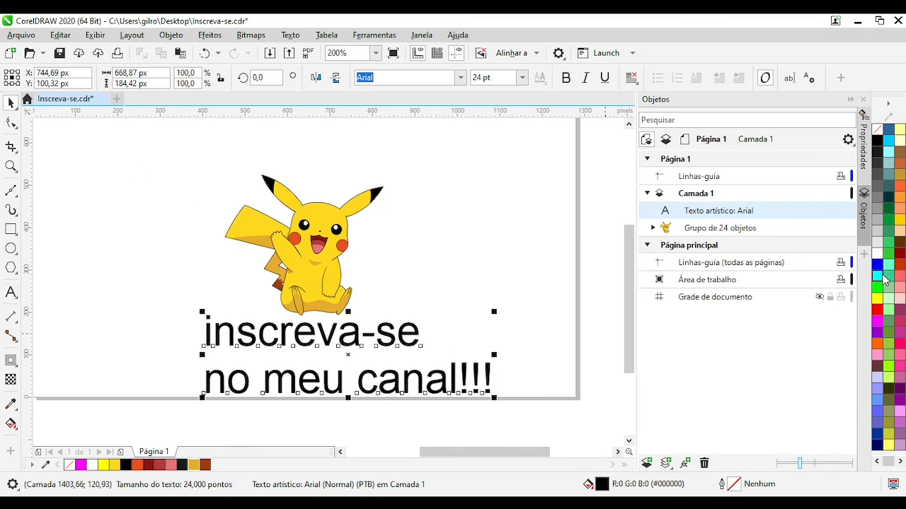
Try red and blue fills on the text below Pikachu and delete the text
click(877, 309)
click(878, 261)
key(Delete)
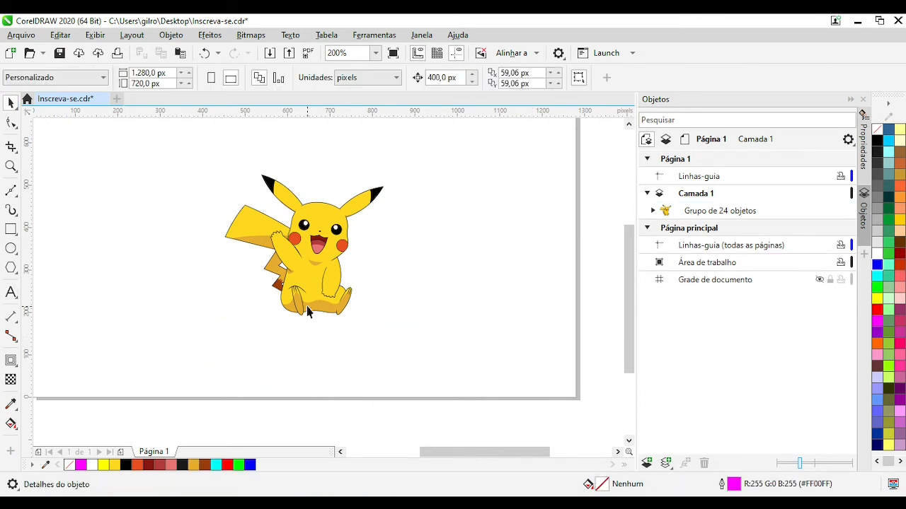
scroll(340, 281, up, 2)
scroll(312, 258, down, 2)
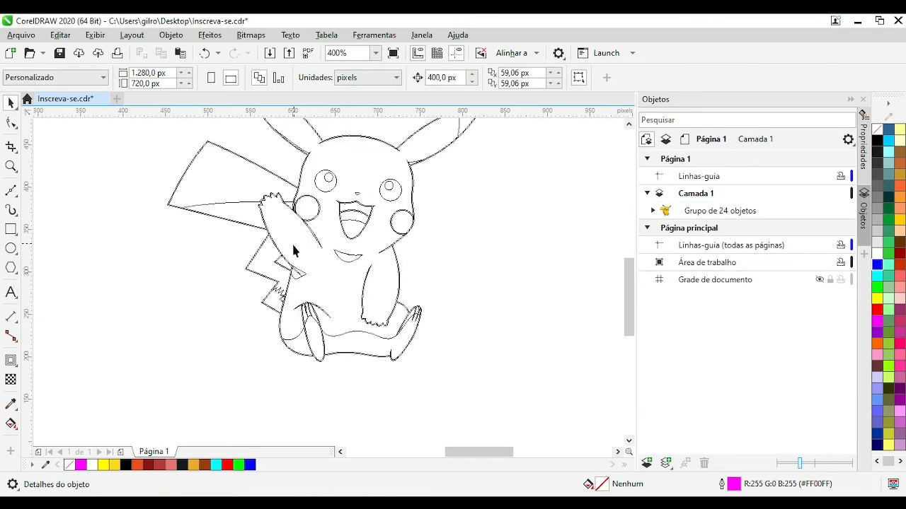
scroll(342, 277, up, 2)
scroll(348, 320, down, 1)
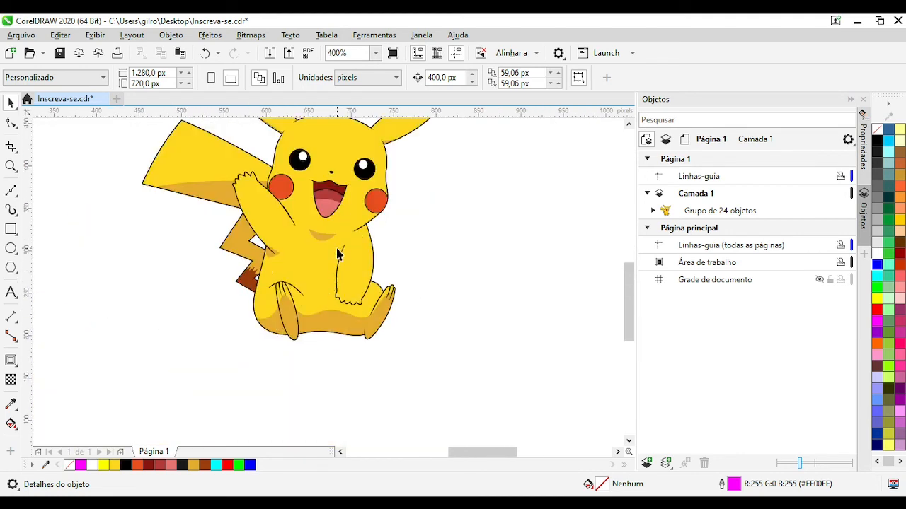